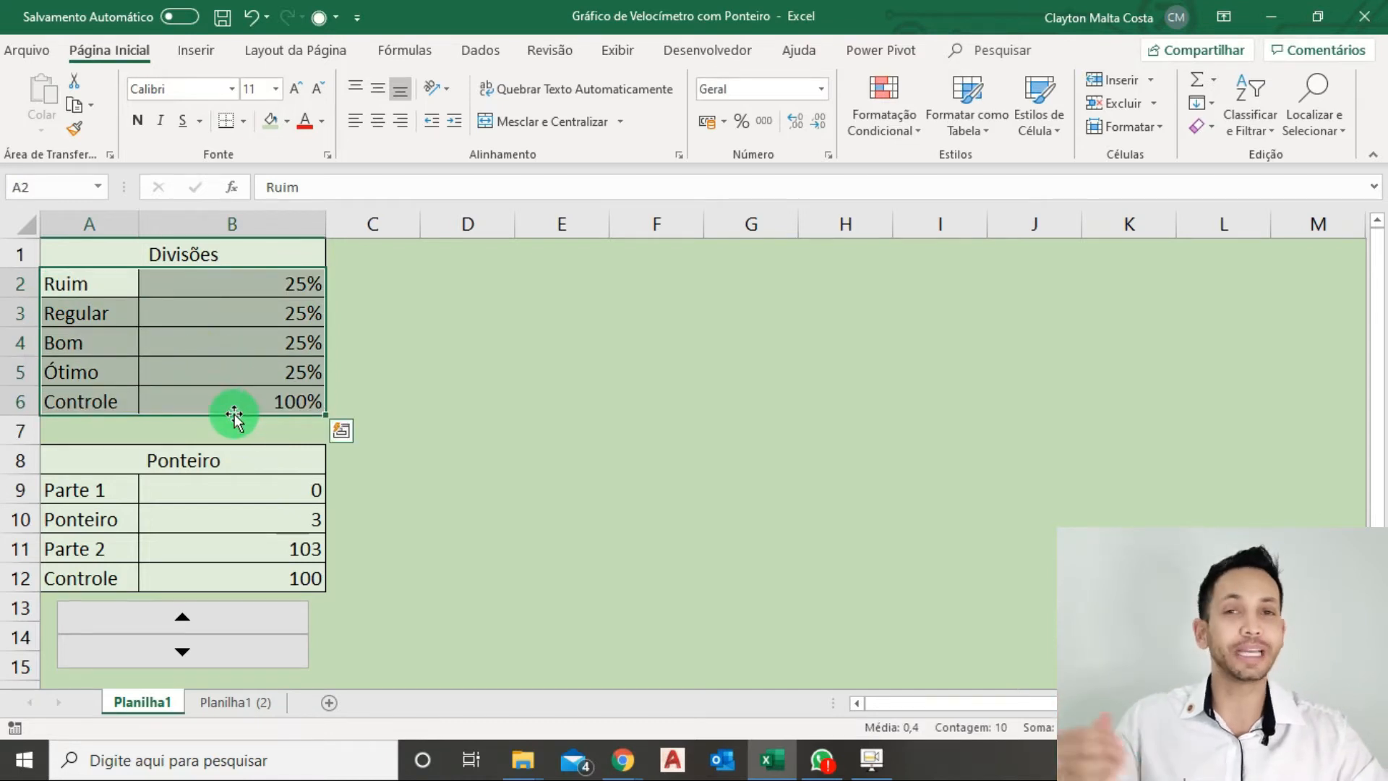
Insert a recommended pie chart from the Divisões table's labels and percentages (A2:B6).
{"action": "left_click", "coordinate": [199, 51]}
{"action": "left_click", "coordinate": [444, 148]}
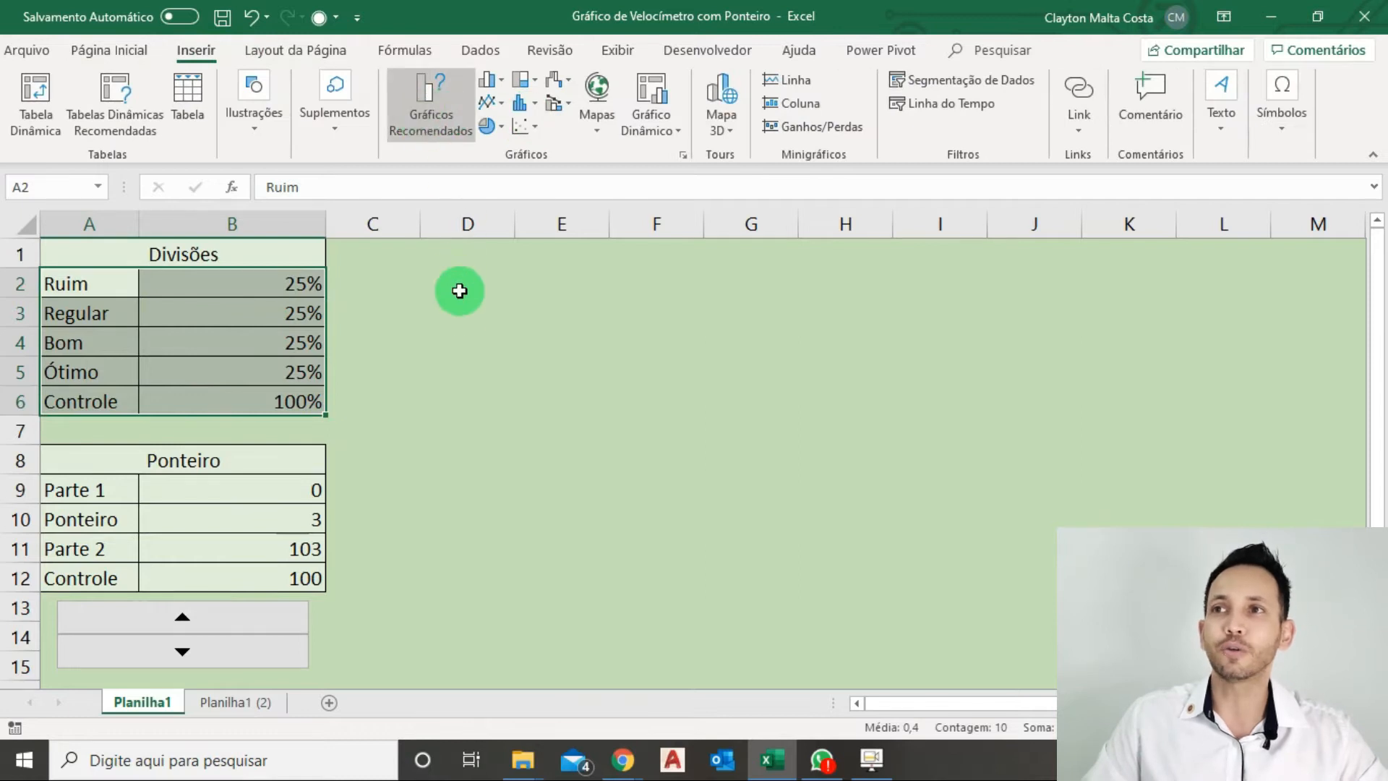
{"action": "left_click", "coordinate": [509, 319]}
{"action": "left_click", "coordinate": [890, 653]}
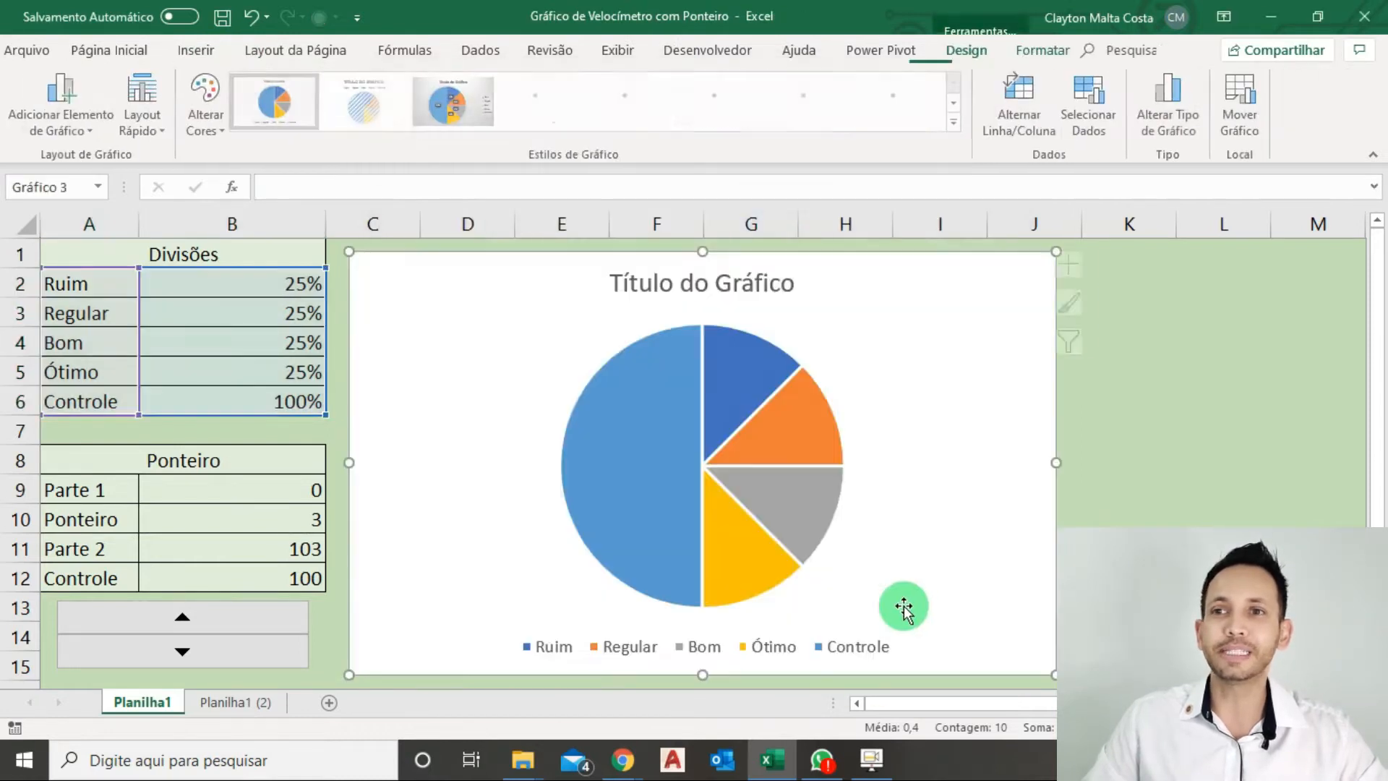
Narrow the pie chart to about 8.6 cm wide and delete its title and legend.
{"action": "left_click_drag", "start_coordinate": [930, 479], "coordinate": [901, 499]}
{"action": "left_click", "coordinate": [683, 276]}
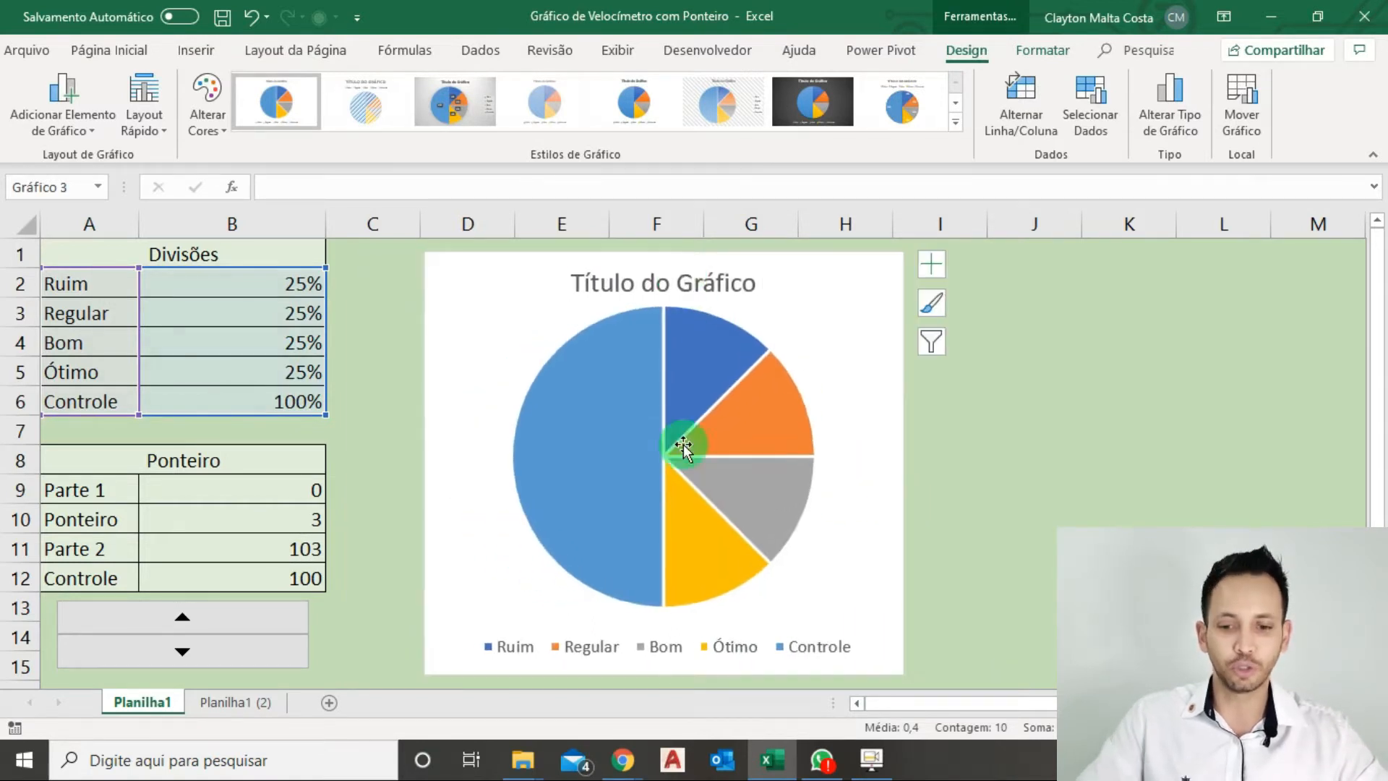
{"action": "key", "text": "Delete"}
{"action": "left_click", "coordinate": [665, 647]}
{"action": "key", "text": "Delete"}
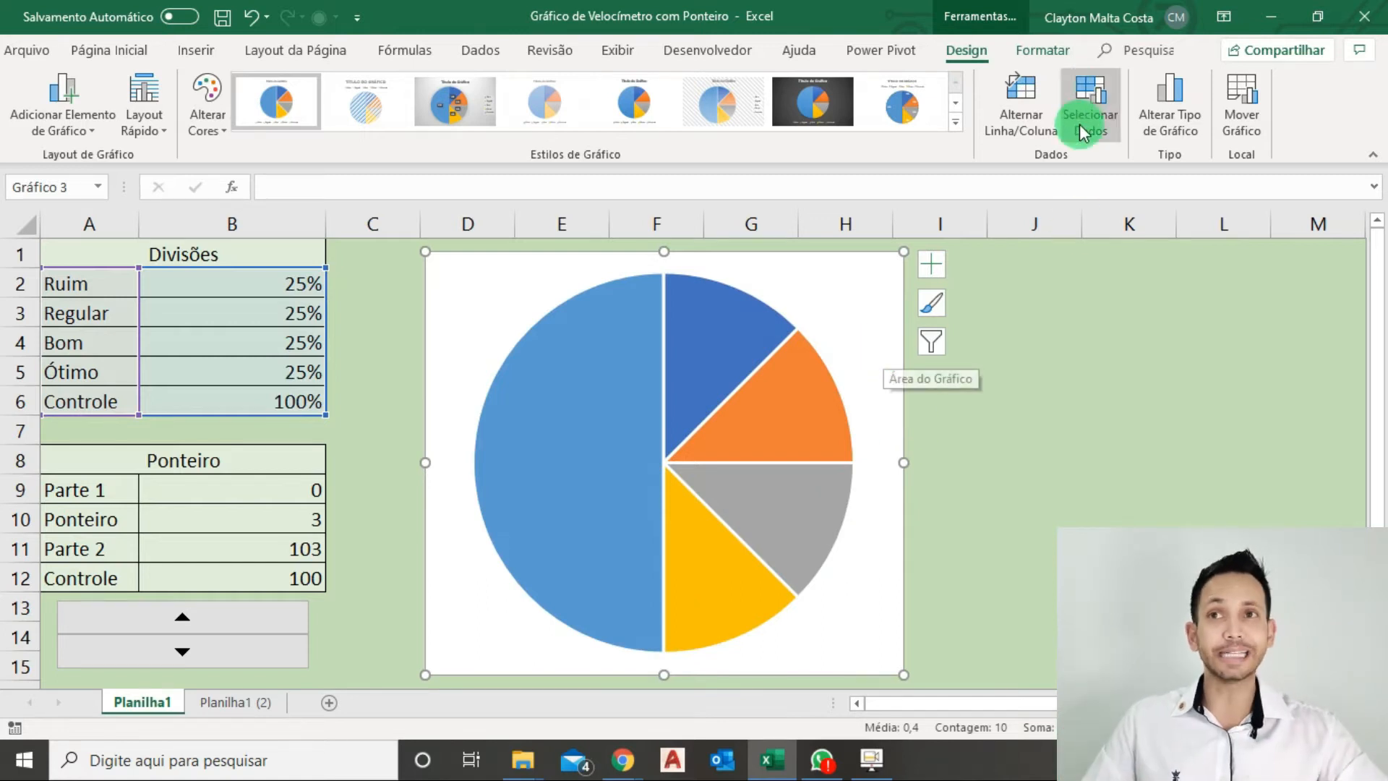
Make the chart area transparent by giving it no fill and no outline.
{"action": "left_click", "coordinate": [1044, 52]}
{"action": "left_click", "coordinate": [691, 78]}
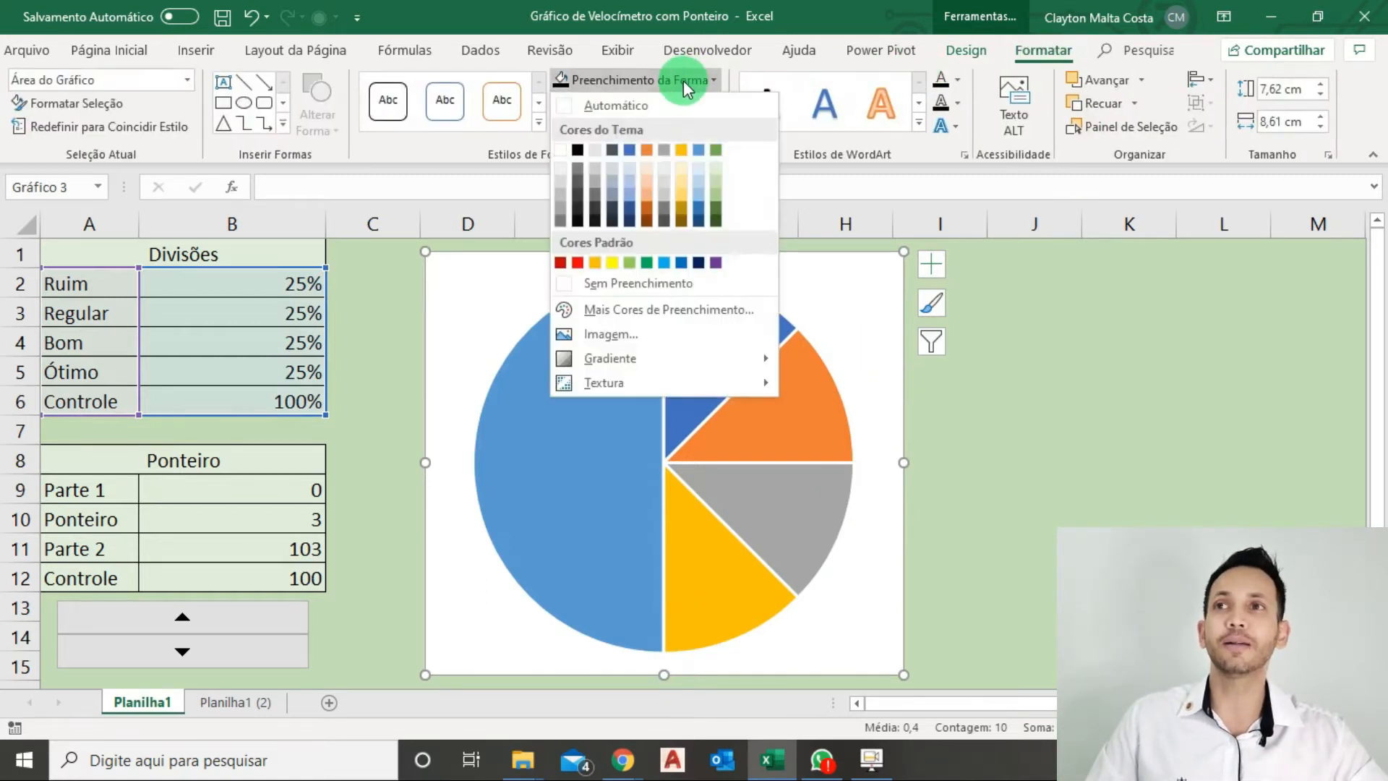
{"action": "left_click", "coordinate": [626, 282]}
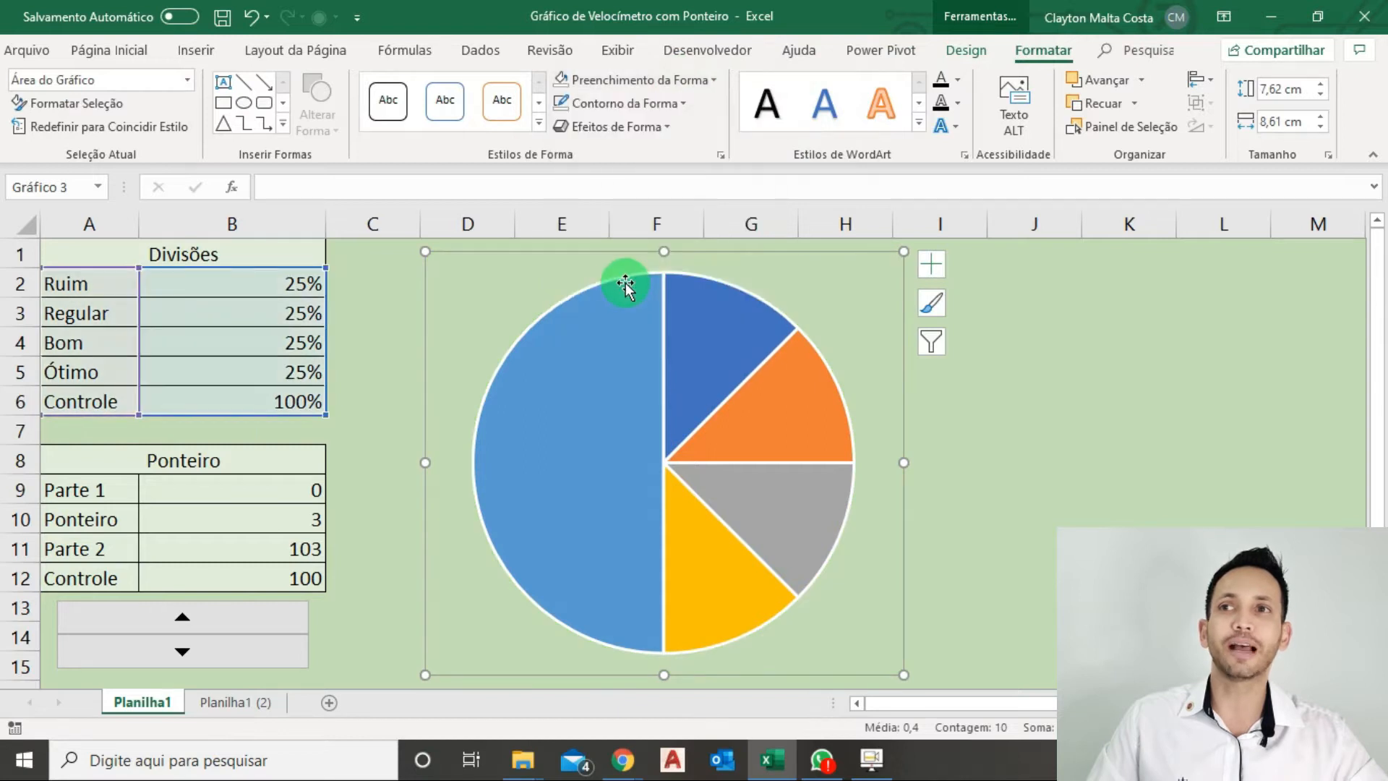
{"action": "left_click", "coordinate": [624, 103]}
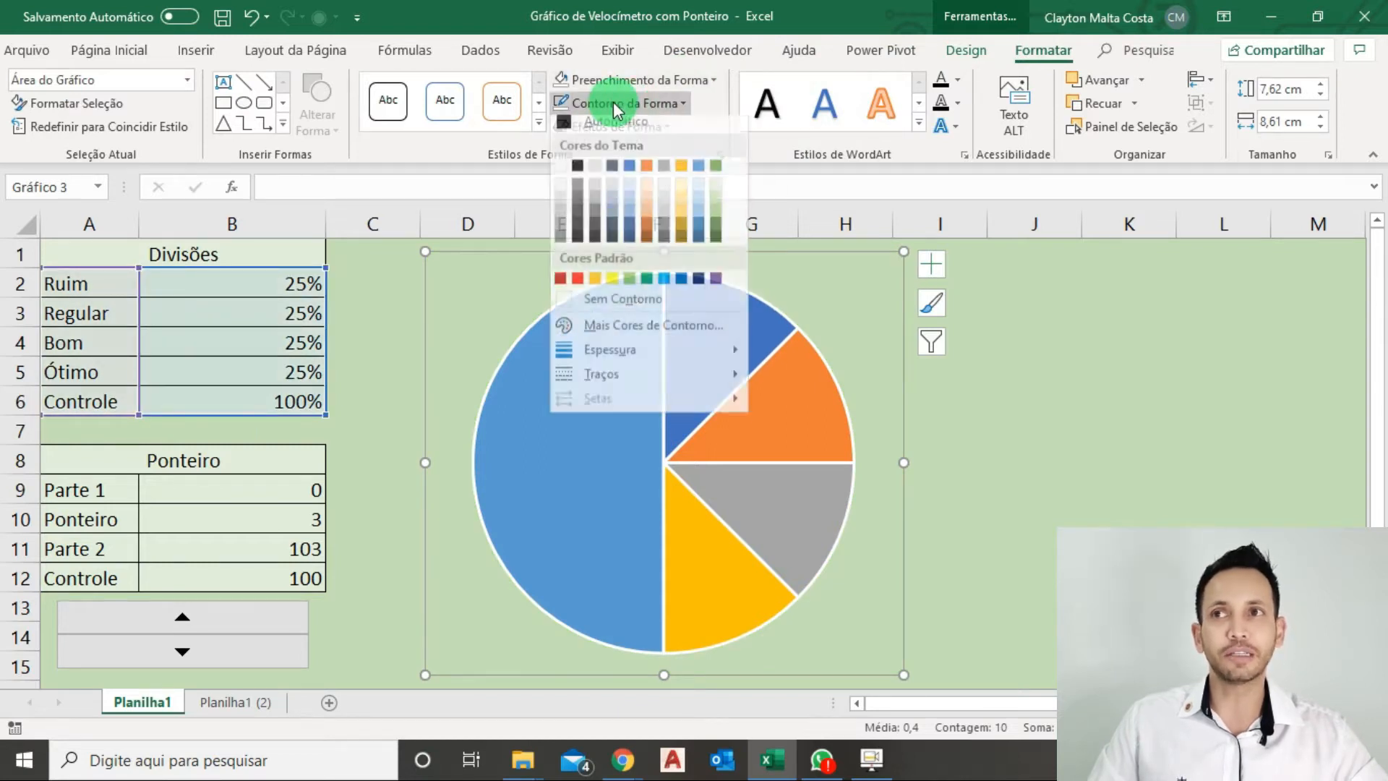
{"action": "left_click", "coordinate": [604, 307]}
{"action": "left_click", "coordinate": [992, 431]}
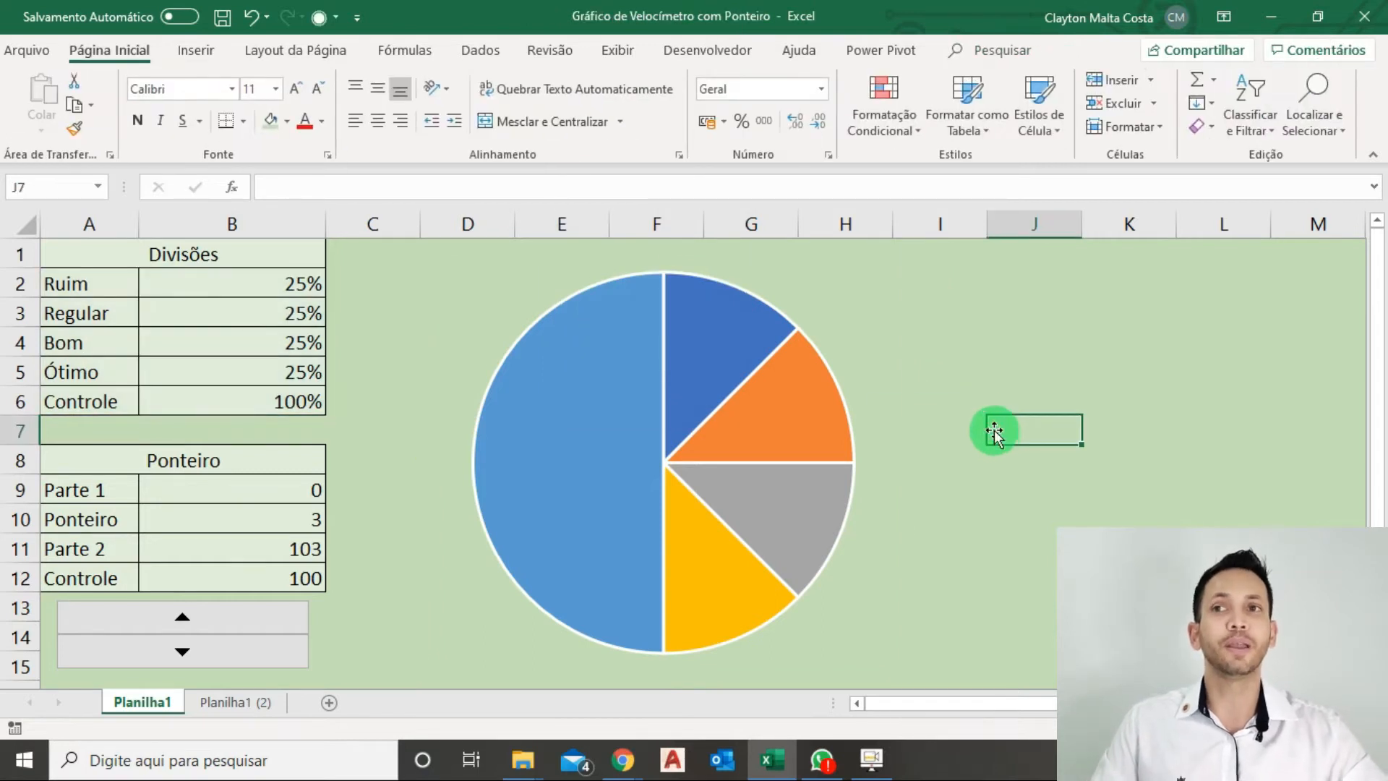
Set the pie series' first slice angle to 270° so the Controle slice sits at the bottom.
{"action": "left_click", "coordinate": [870, 385]}
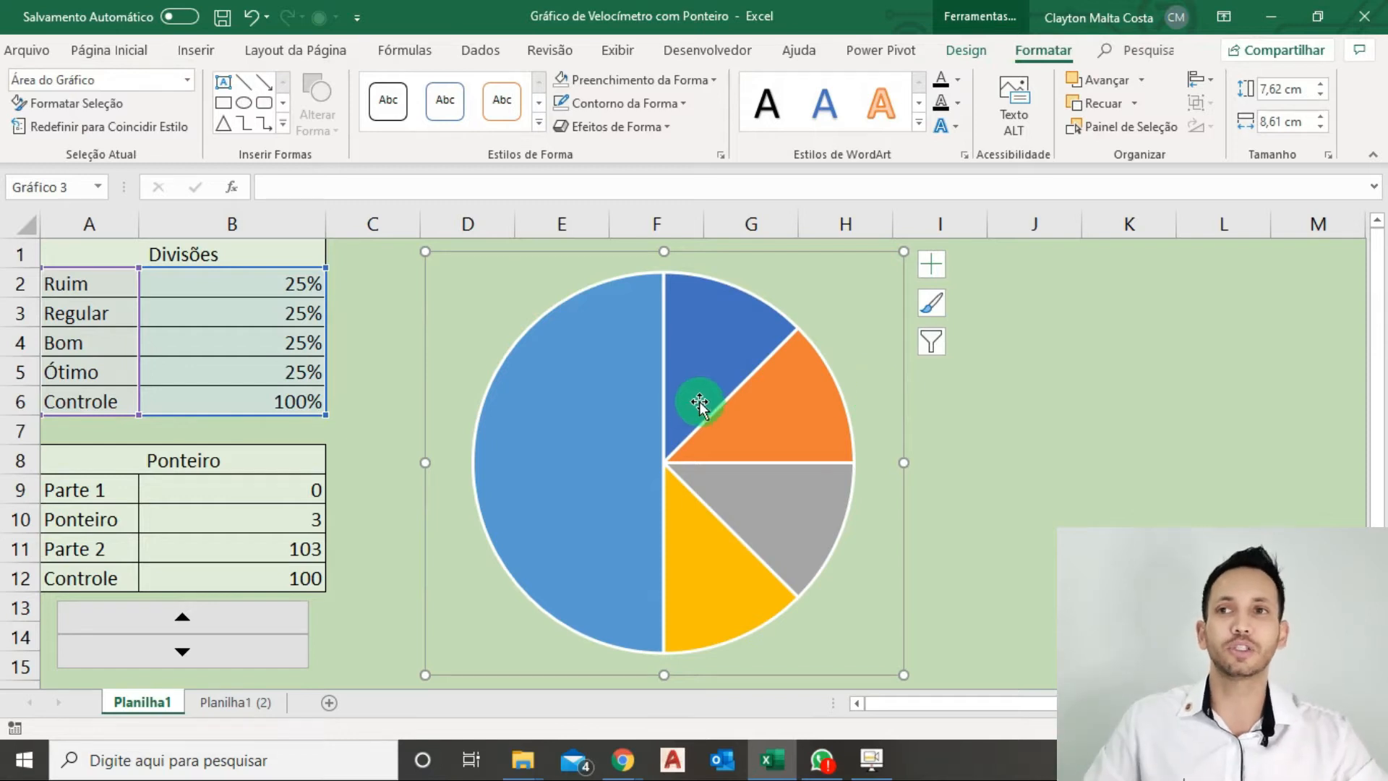
{"action": "key", "text": "ctrl"}
{"action": "key", "text": "ctrl"}
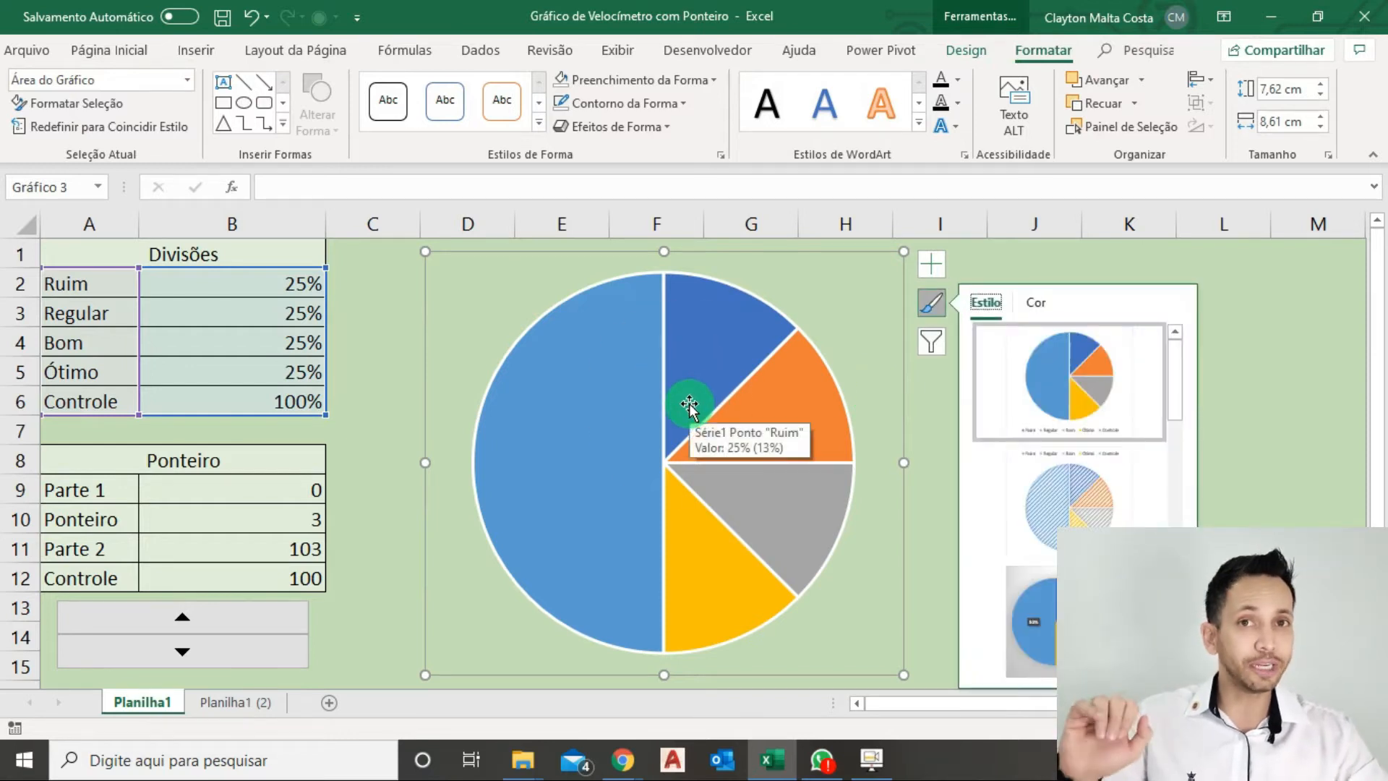
{"action": "right_click", "coordinate": [676, 401]}
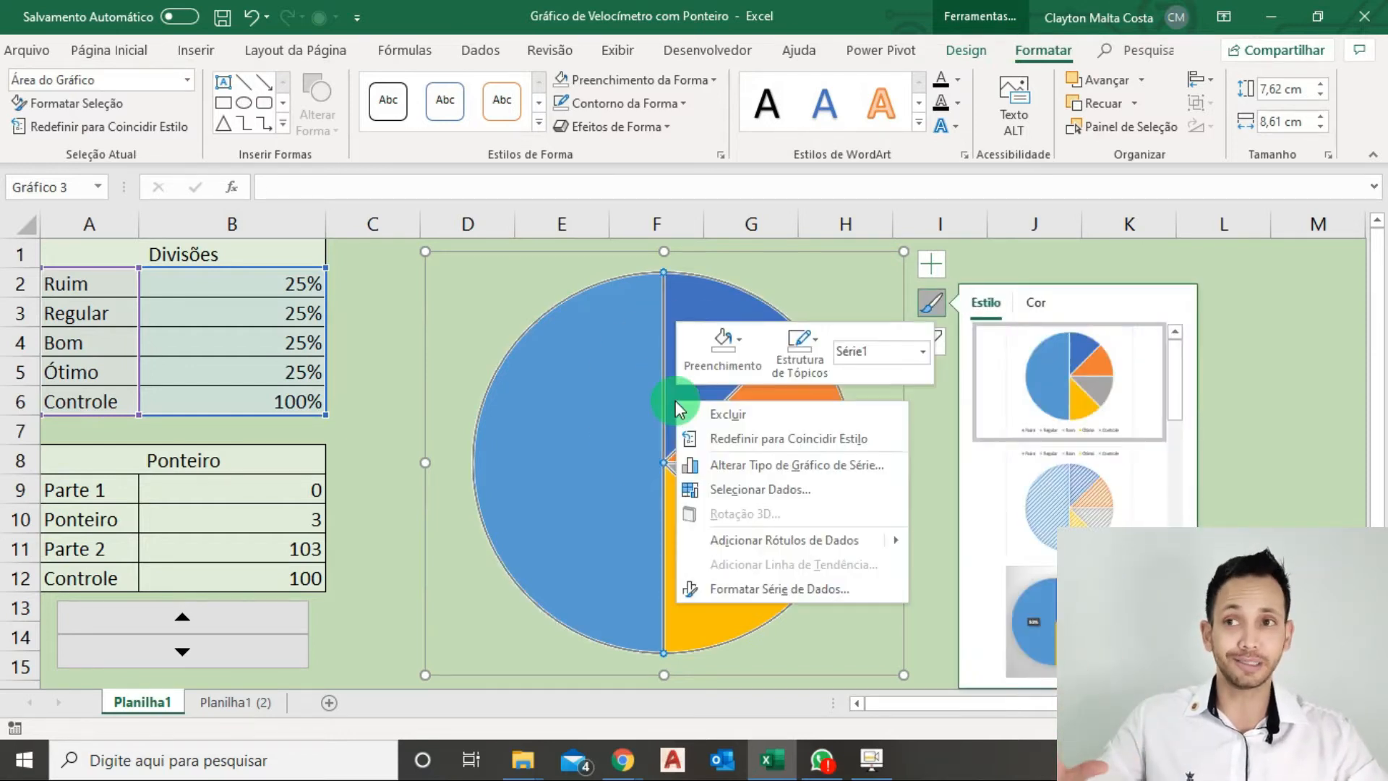
{"action": "left_click", "coordinate": [773, 589]}
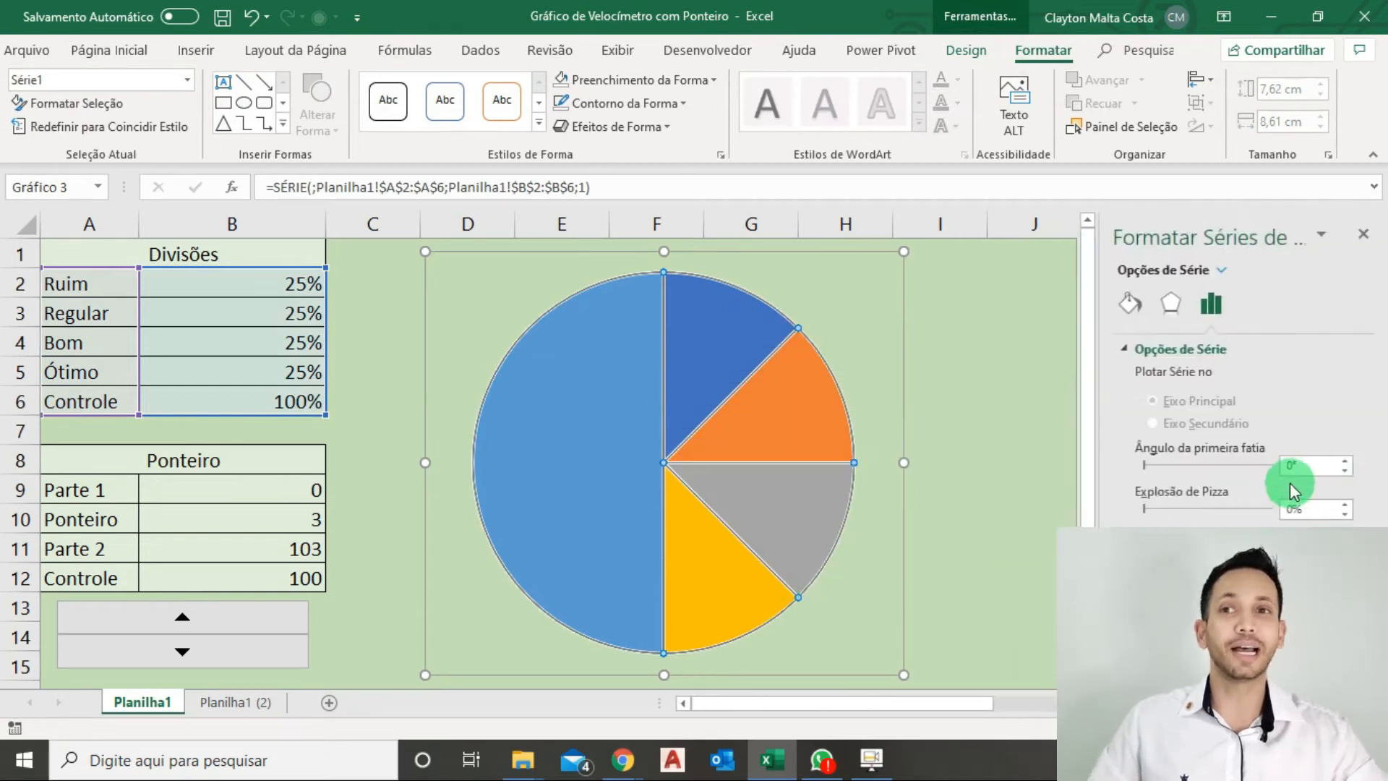
{"action": "left_click", "coordinate": [1301, 465]}
{"action": "left_click_drag", "start_coordinate": [1320, 466], "coordinate": [1276, 463]}
{"action": "type", "text": "270"}
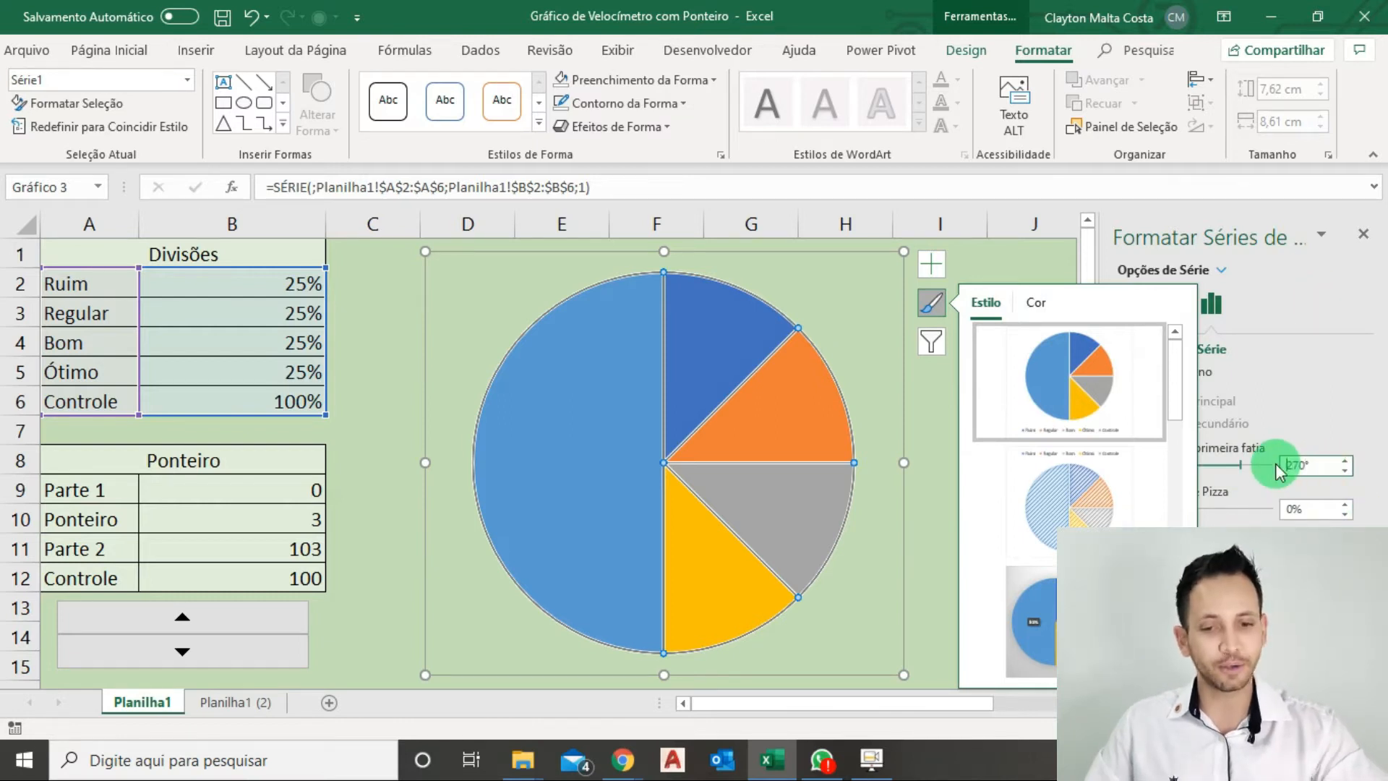
{"action": "key", "text": "Return"}
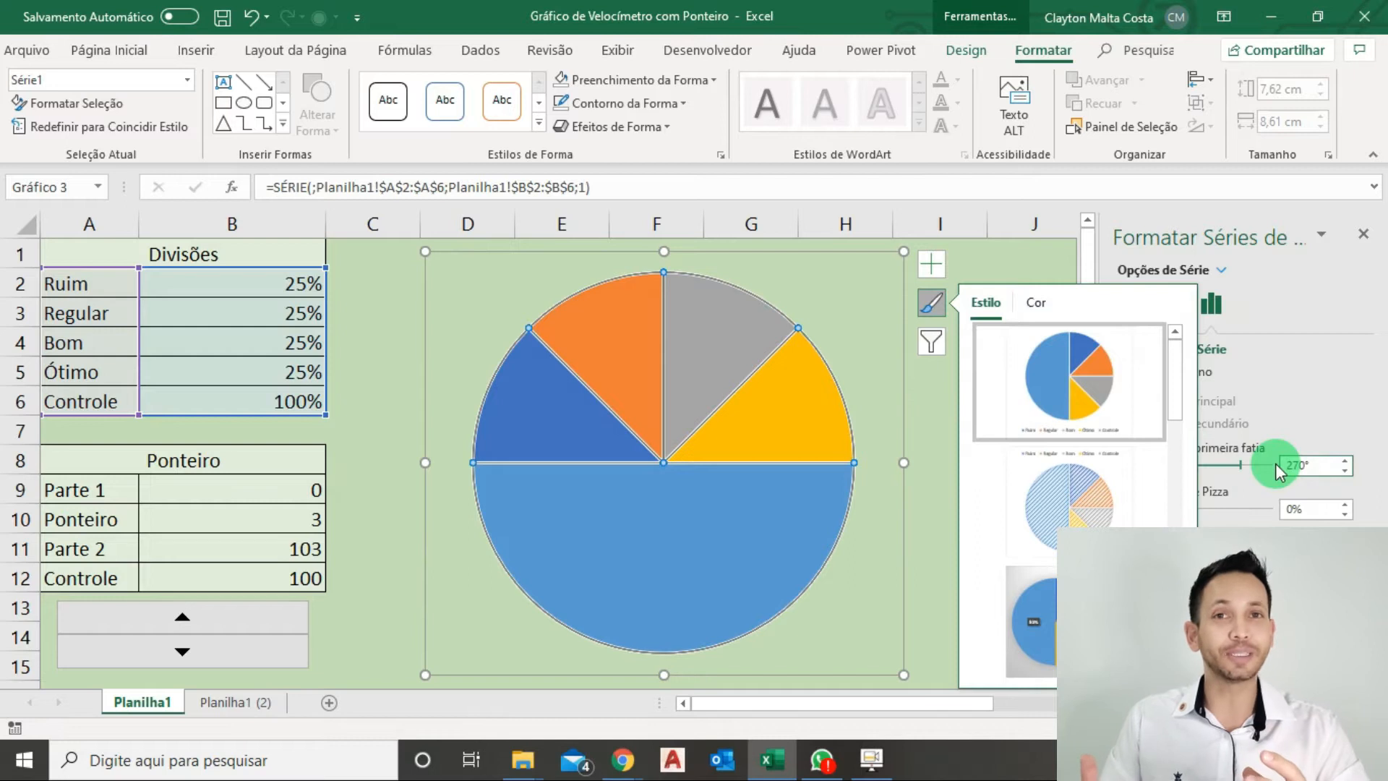
Remove the border lines from all slices of the pie series.
{"action": "left_click", "coordinate": [677, 580]}
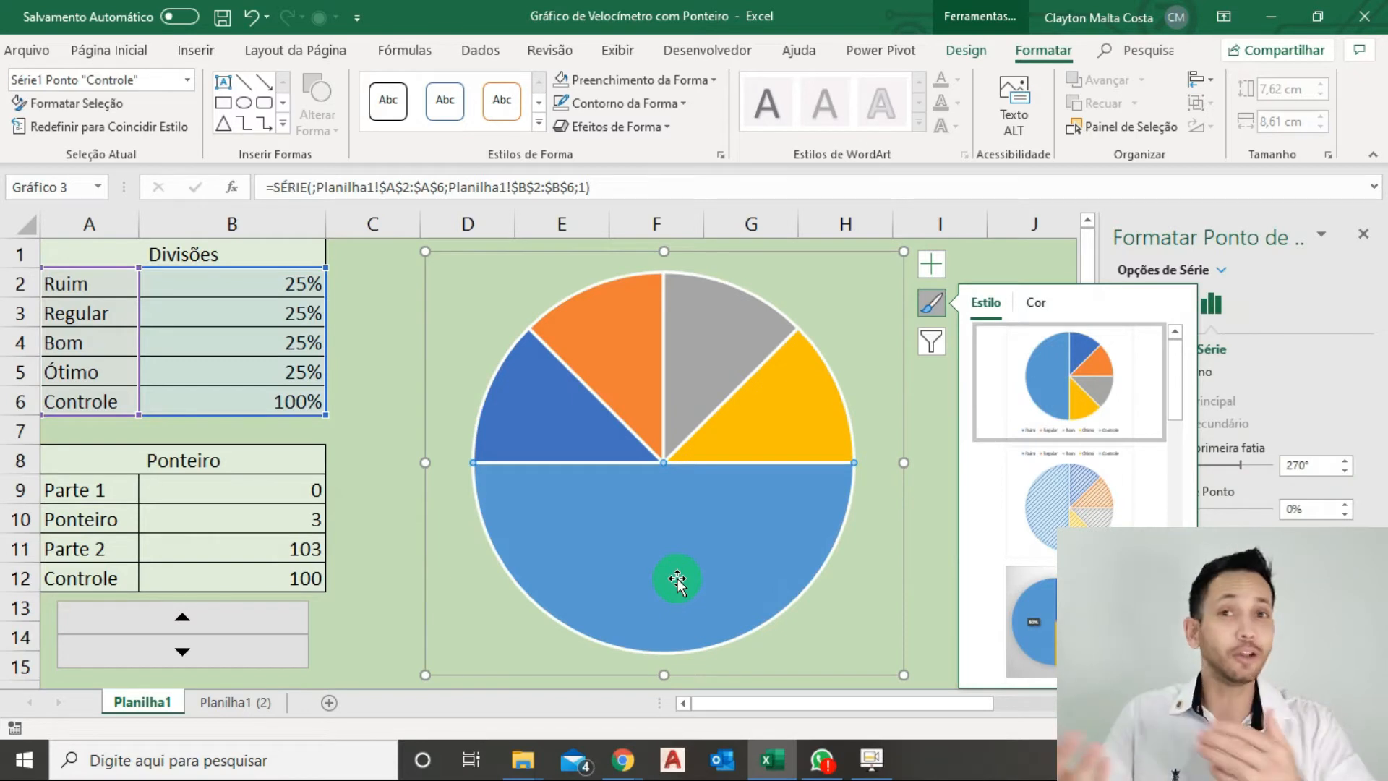
{"action": "left_click", "coordinate": [800, 388]}
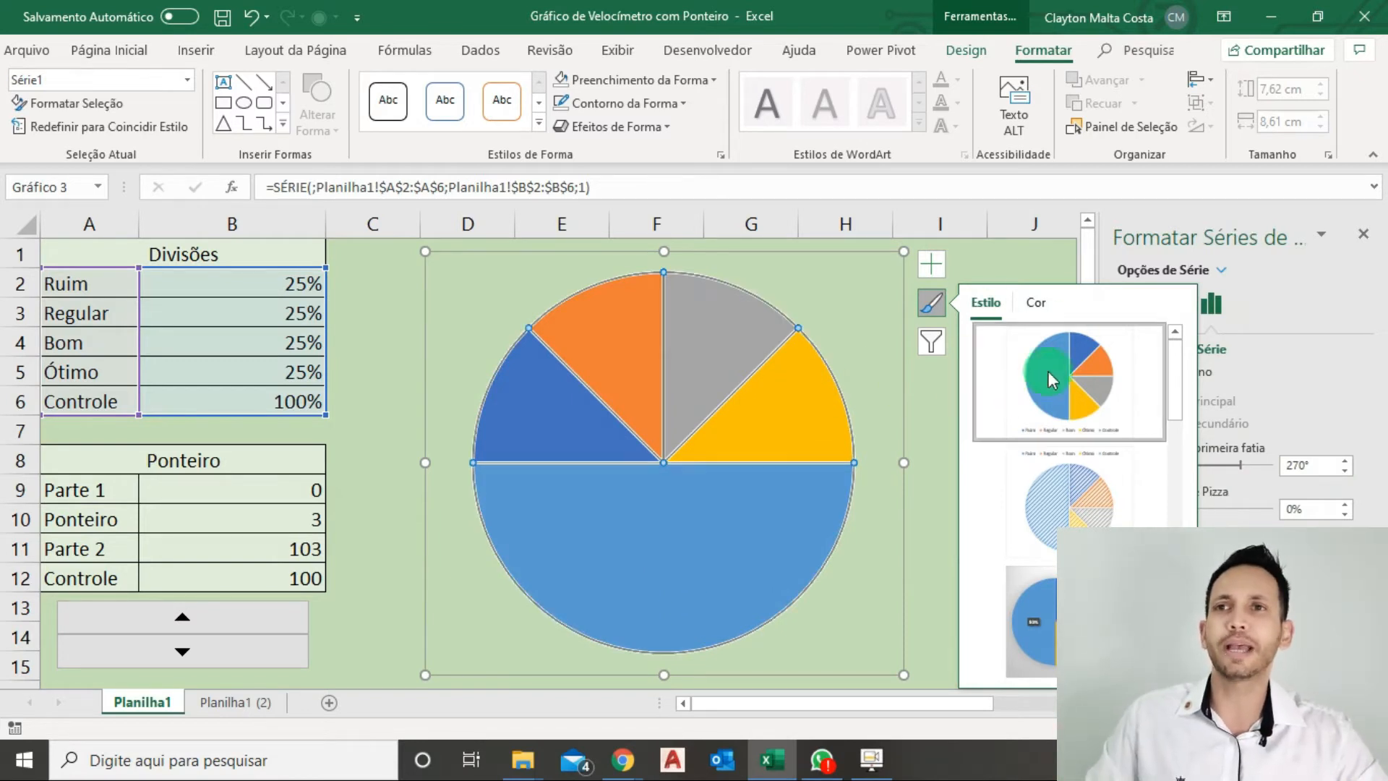
{"action": "left_click", "coordinate": [1022, 264]}
{"action": "left_click", "coordinate": [705, 410]}
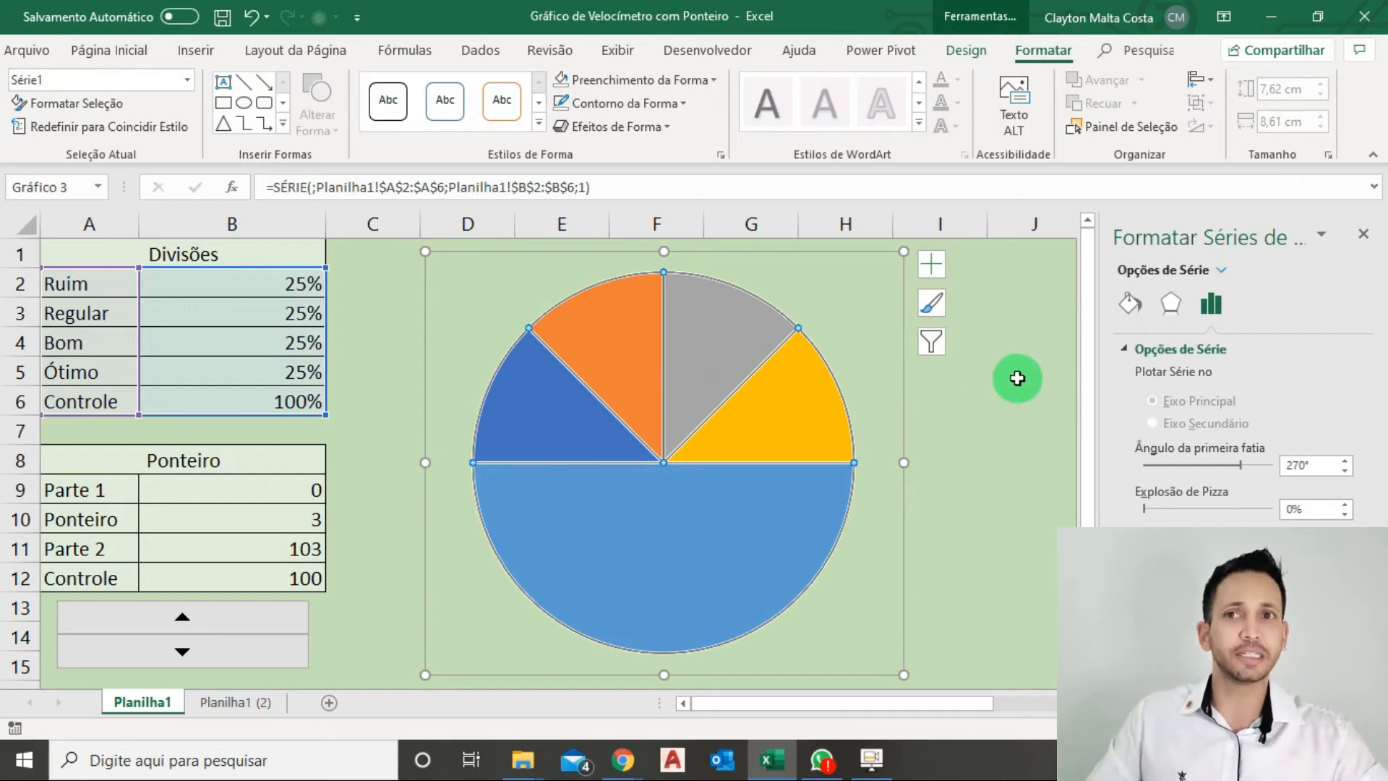
{"action": "left_click", "coordinate": [1132, 306]}
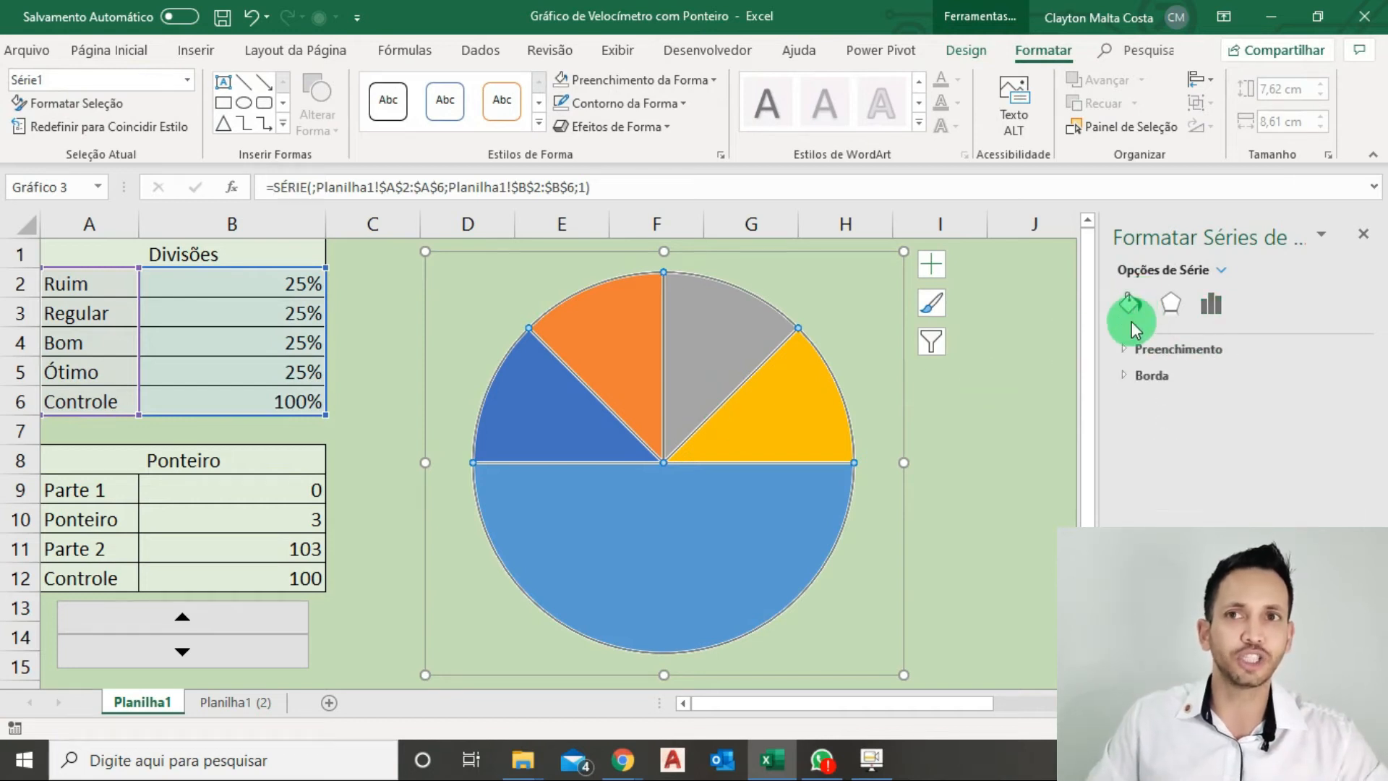
{"action": "left_click", "coordinate": [1133, 377]}
{"action": "left_click", "coordinate": [1180, 406]}
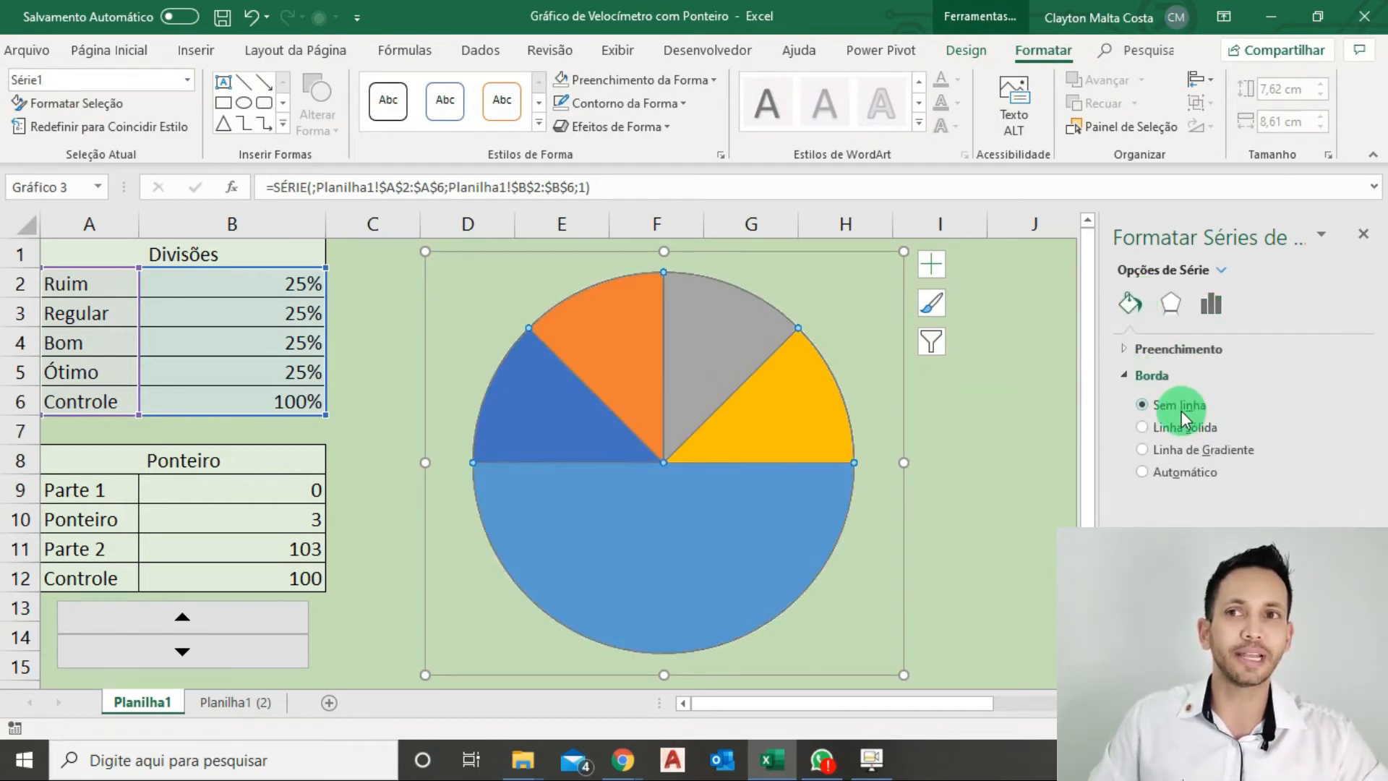
Hide the lower Controle slice by giving it no fill.
{"action": "left_click", "coordinate": [653, 531]}
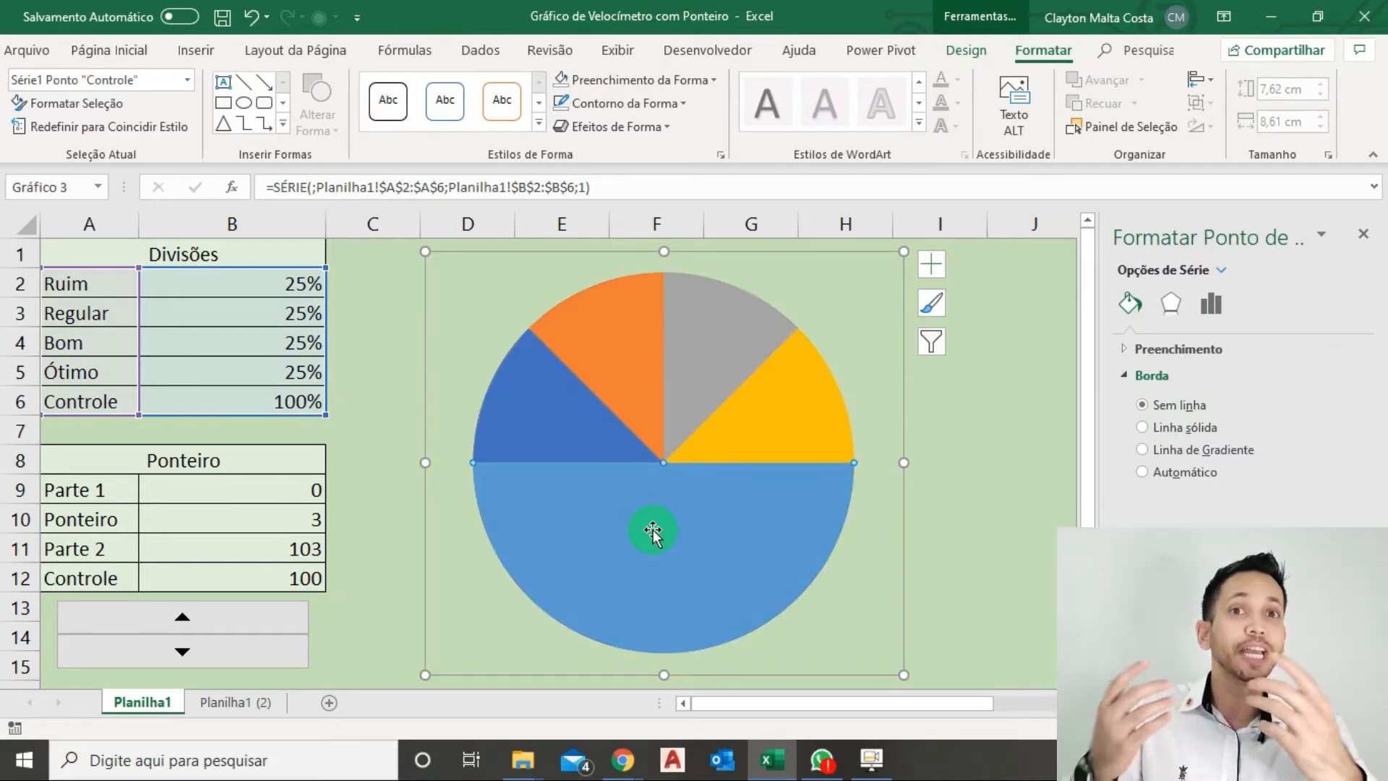
{"action": "left_click", "coordinate": [667, 80]}
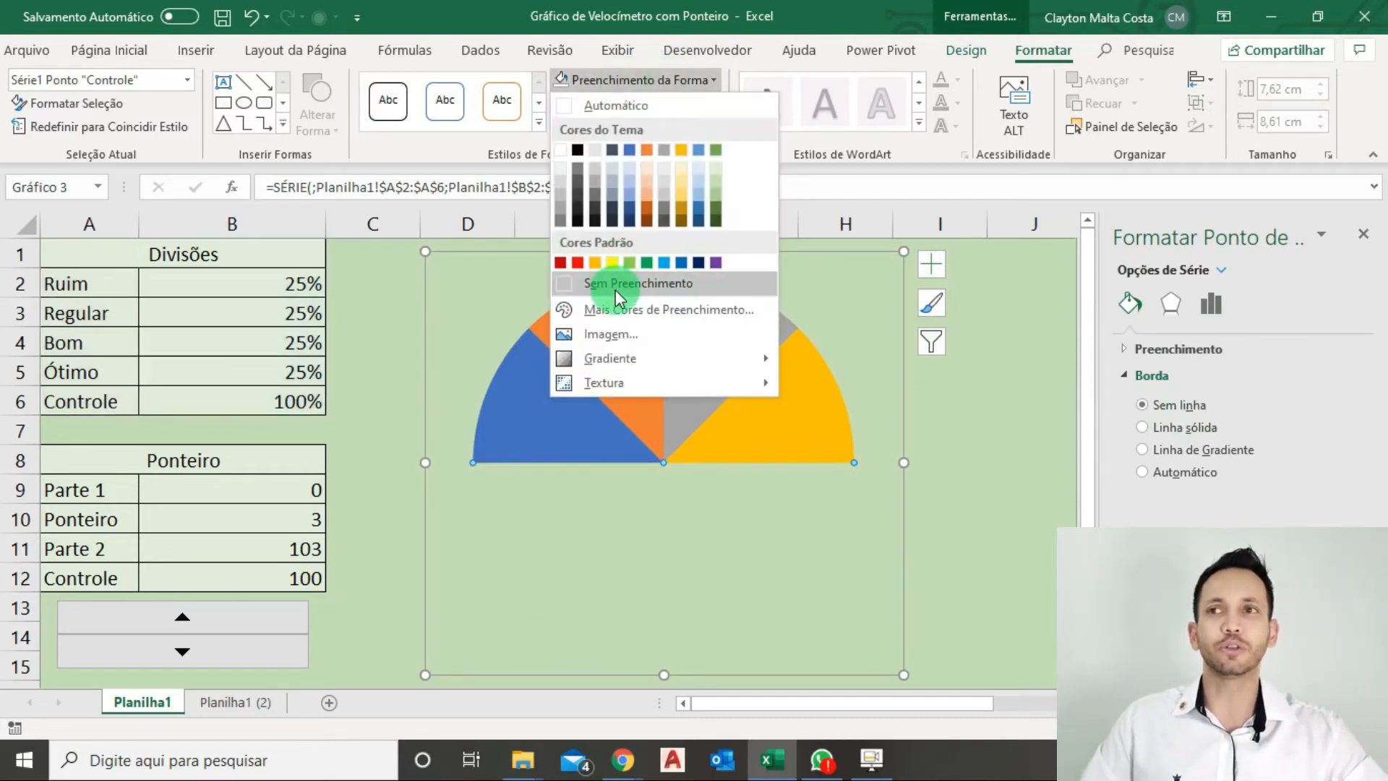
{"action": "left_click", "coordinate": [615, 284]}
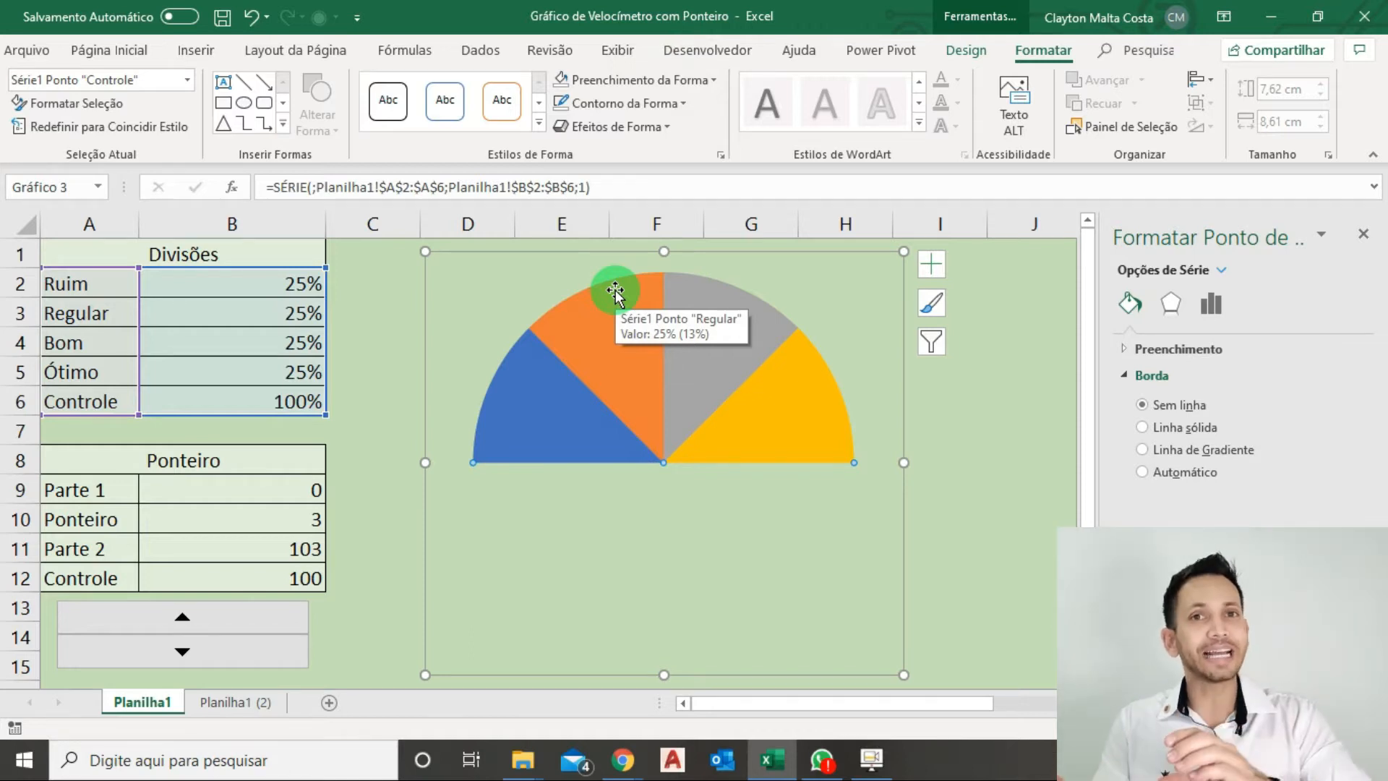
Fill the Ruim slice with red and the Regular slice with the standard orange-yellow.
{"action": "left_click", "coordinate": [526, 413]}
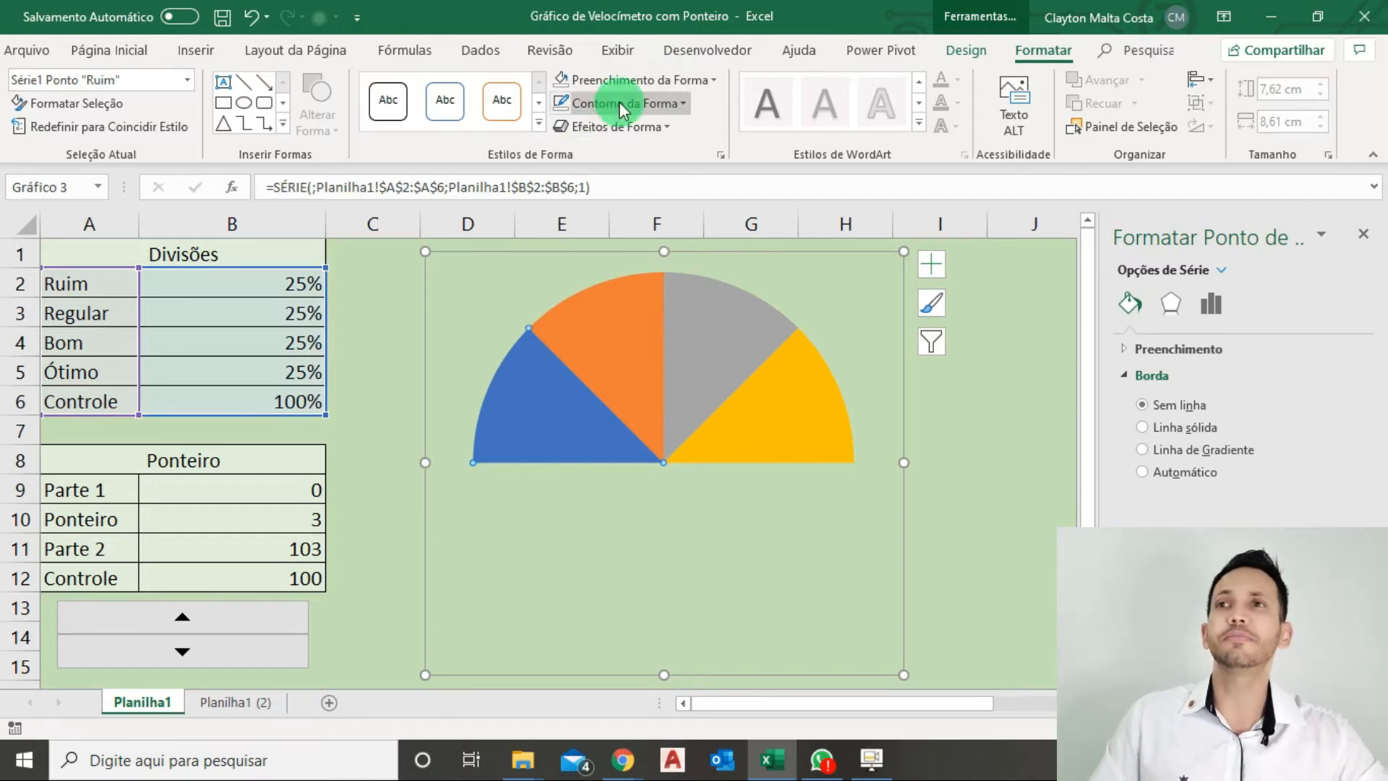
{"action": "left_click", "coordinate": [634, 80]}
{"action": "left_click", "coordinate": [577, 262]}
{"action": "left_click", "coordinate": [608, 335]}
{"action": "left_click", "coordinate": [646, 81]}
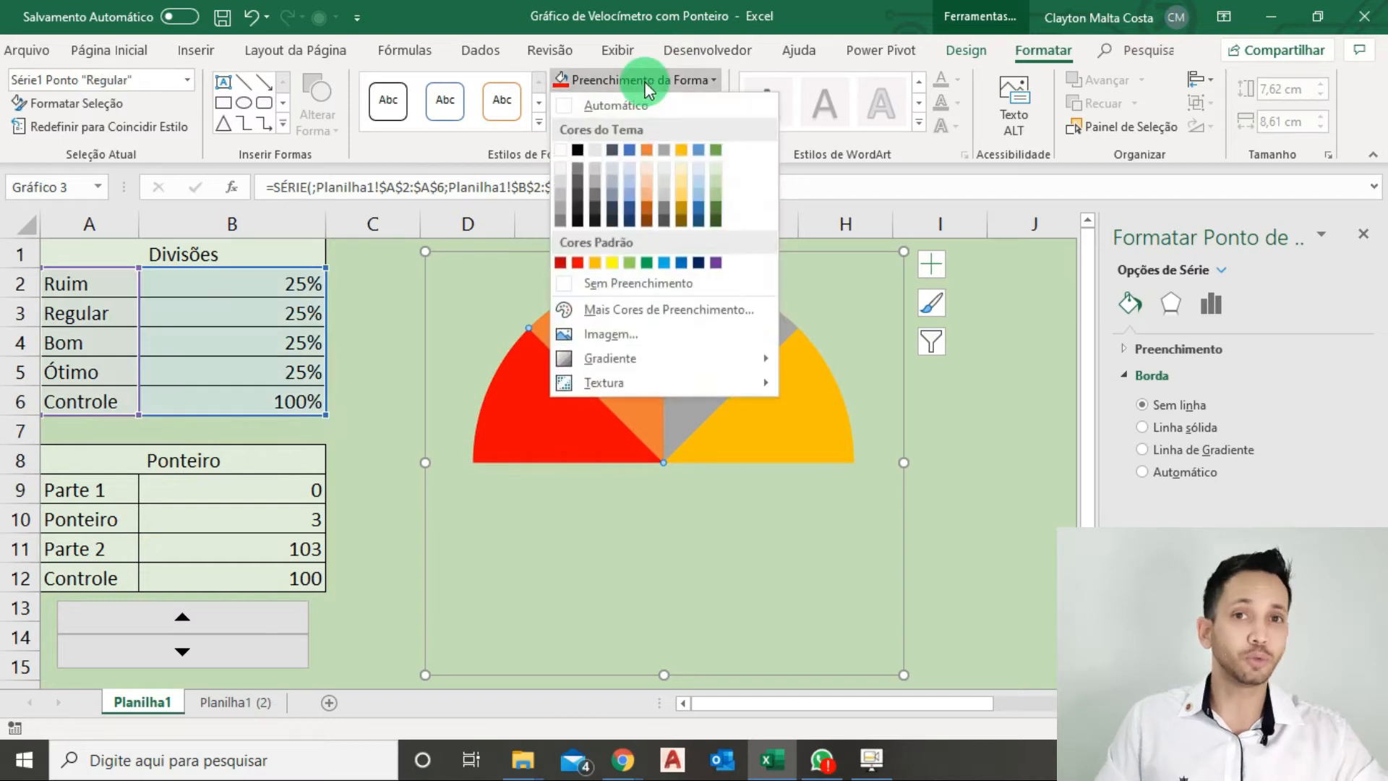
{"action": "left_click", "coordinate": [595, 263]}
Fill the Bom slice with the palest theme green.
{"action": "left_click", "coordinate": [690, 335]}
{"action": "left_click", "coordinate": [704, 83]}
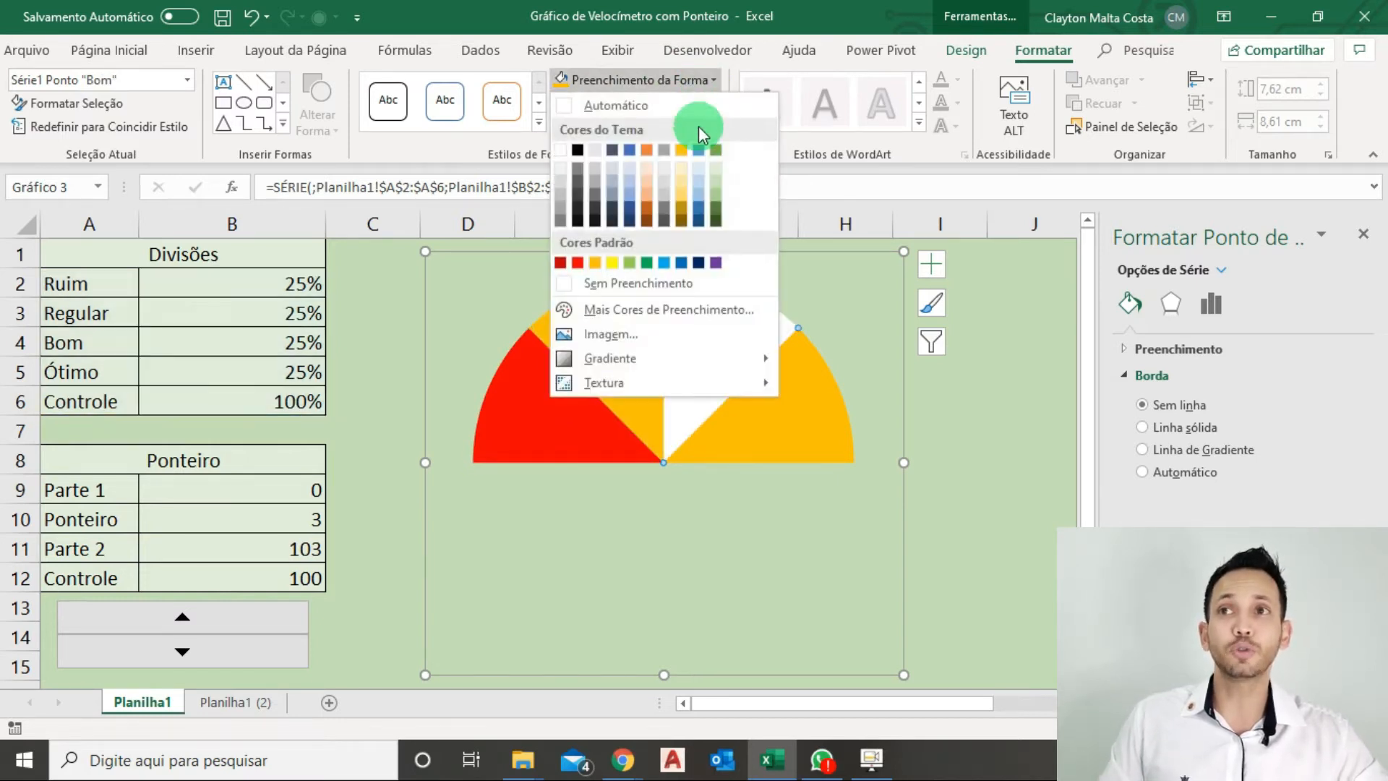
{"action": "left_click", "coordinate": [718, 170]}
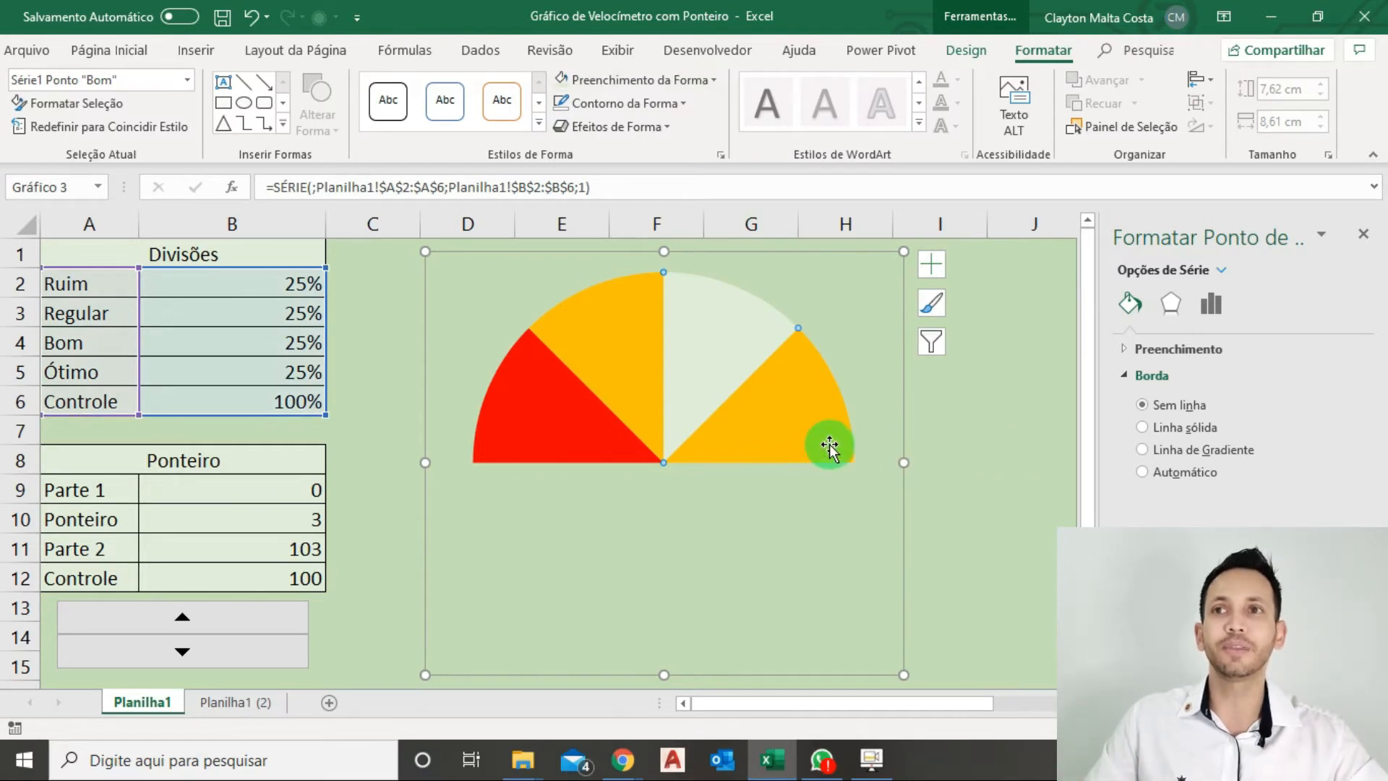
Fill the Ótimo slice with dark green and the Bom slice with a medium-light theme green.
{"action": "left_click", "coordinate": [672, 81]}
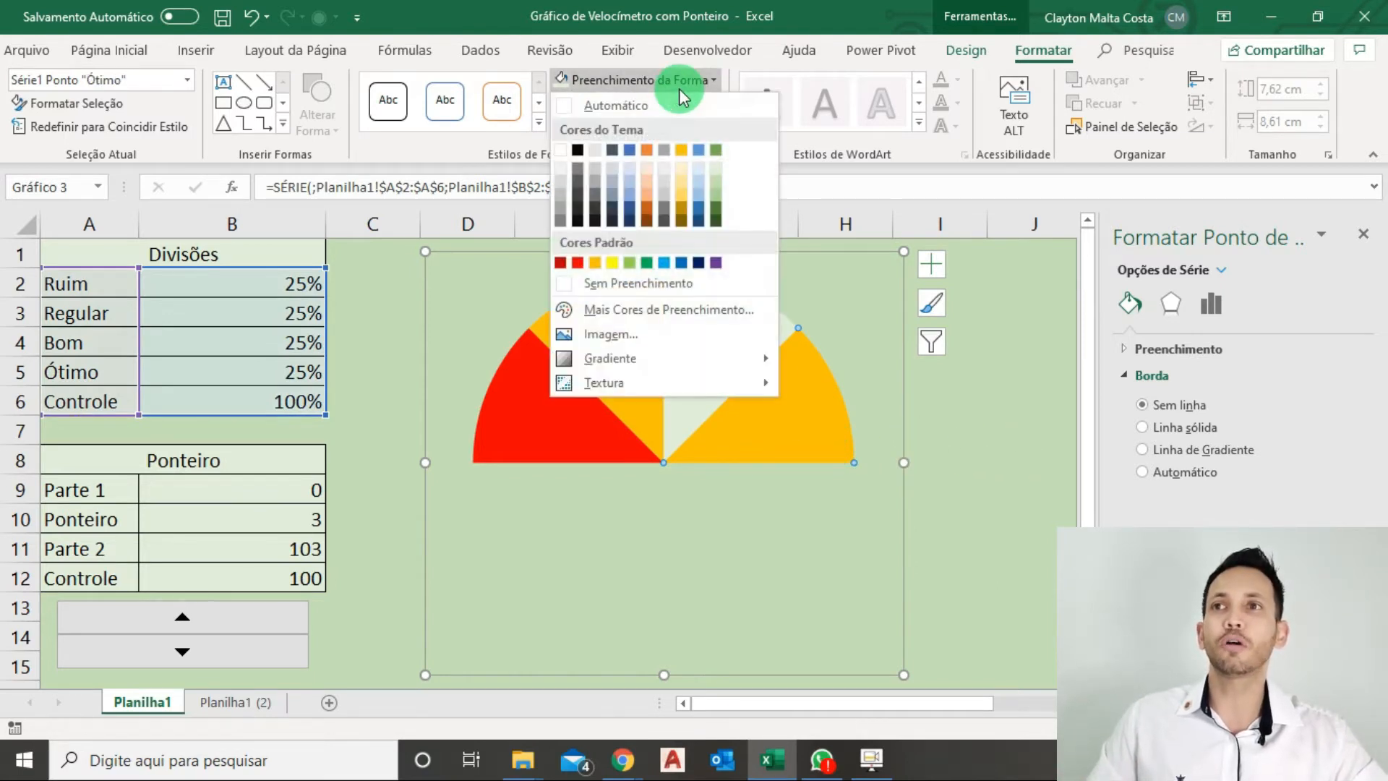
{"action": "left_click", "coordinate": [718, 211]}
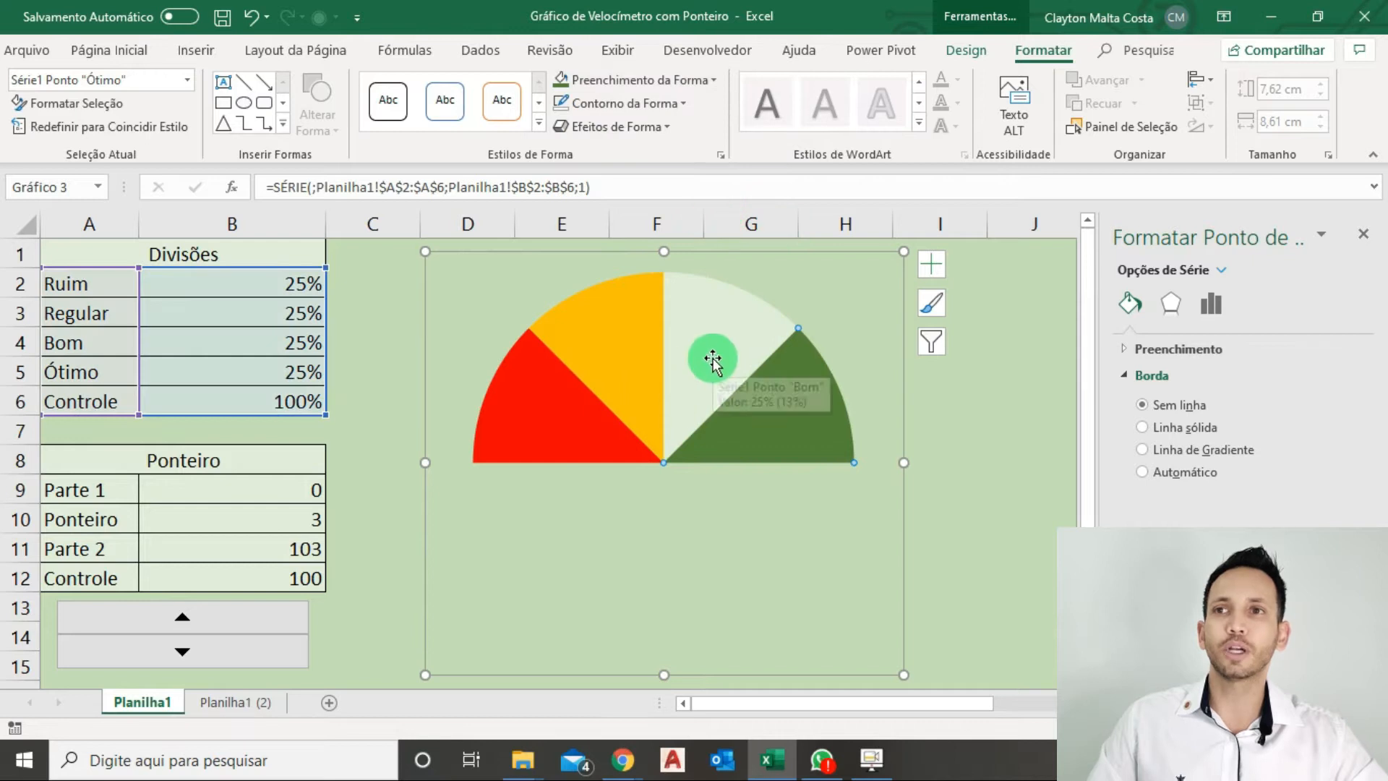
{"action": "left_click", "coordinate": [704, 80]}
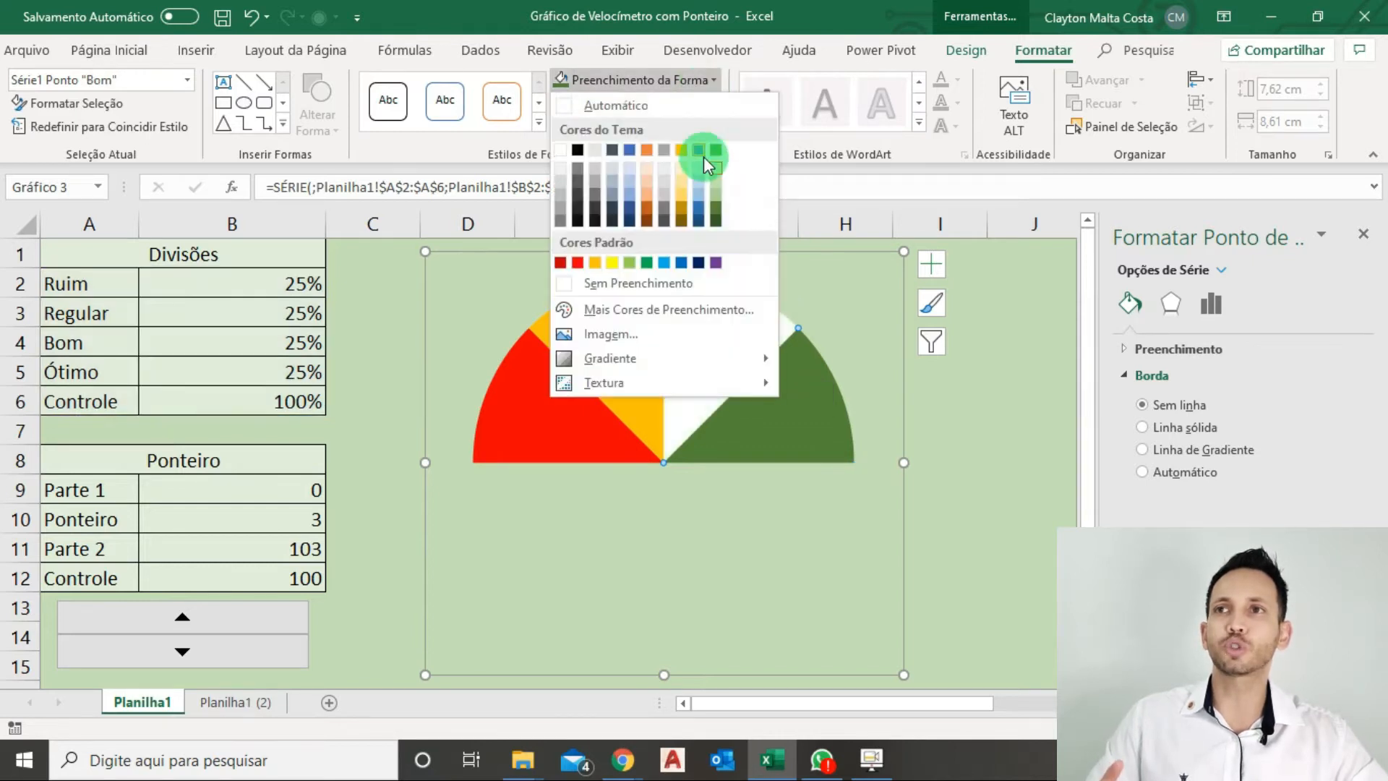
{"action": "left_click", "coordinate": [720, 195]}
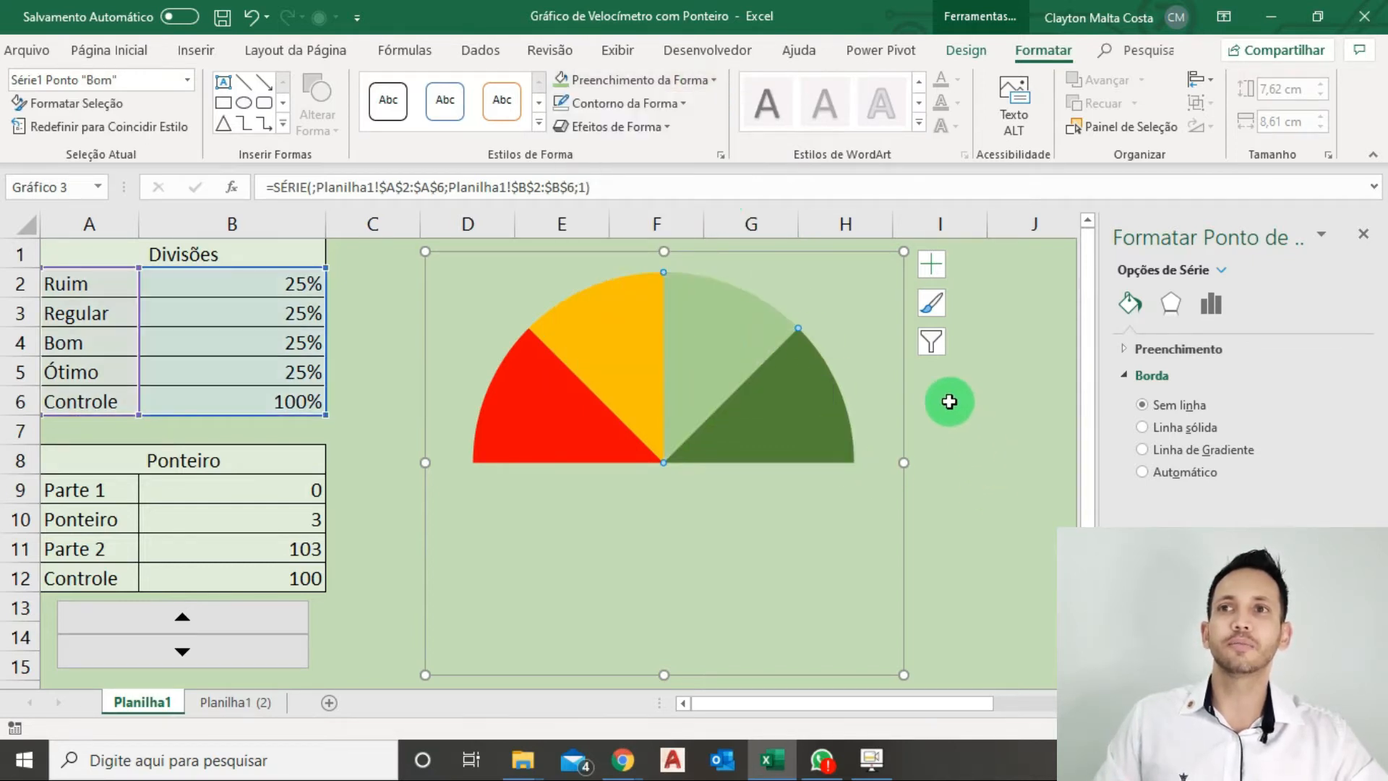
Move the semicircular gauge chart slightly closer to the data tables and deselect it.
{"action": "left_click", "coordinate": [984, 414]}
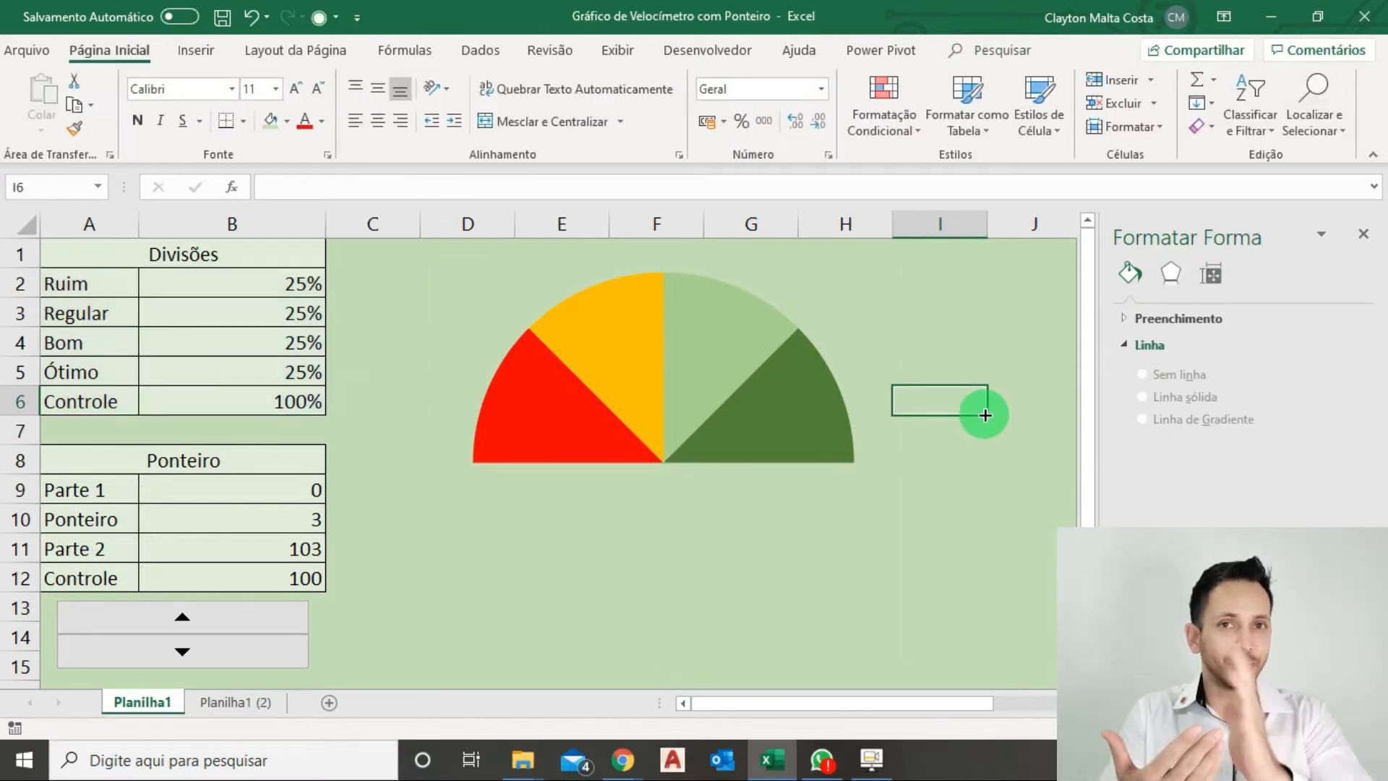
{"action": "left_click_drag", "start_coordinate": [855, 426], "coordinate": [810, 423]}
{"action": "left_click", "coordinate": [944, 473]}
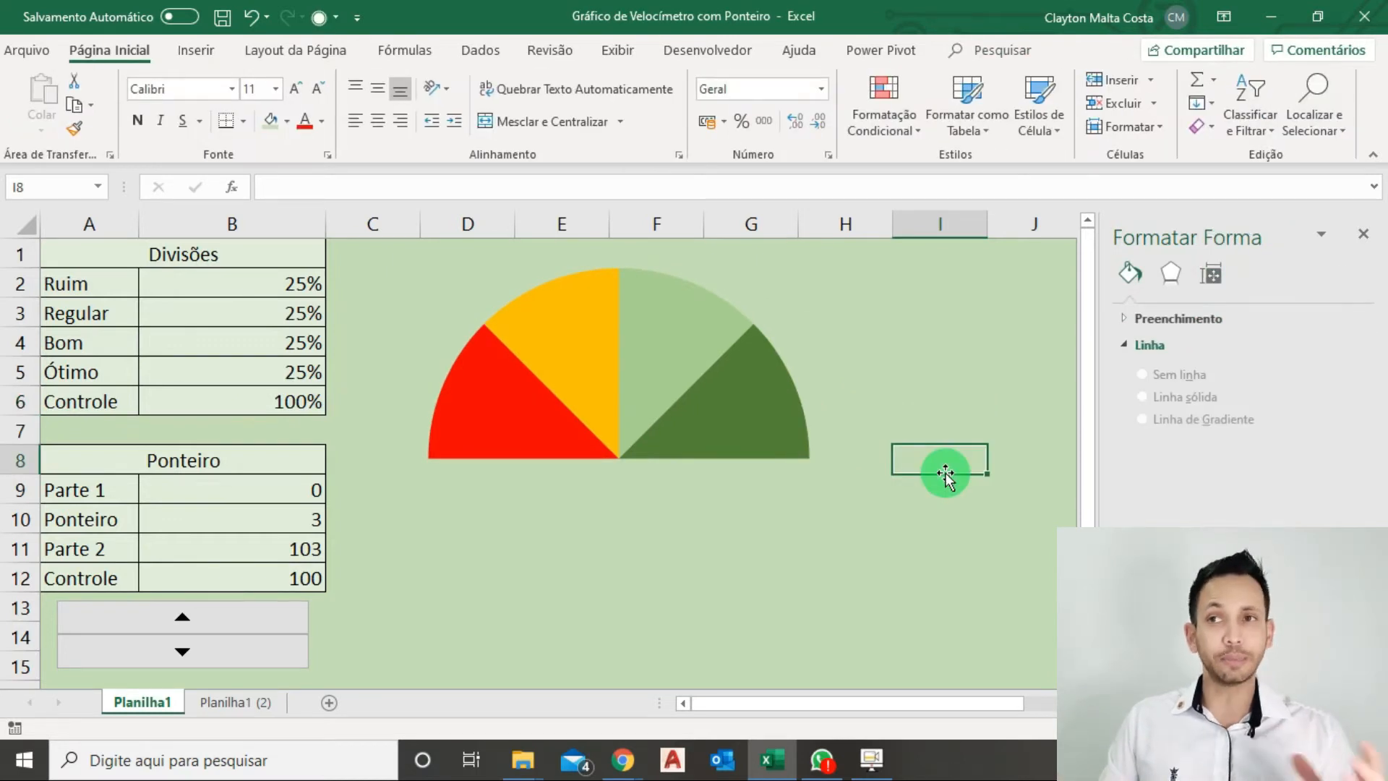
Add data labels to the gauge slices and make them show the category name instead of the value.
{"action": "right_click", "coordinate": [544, 421]}
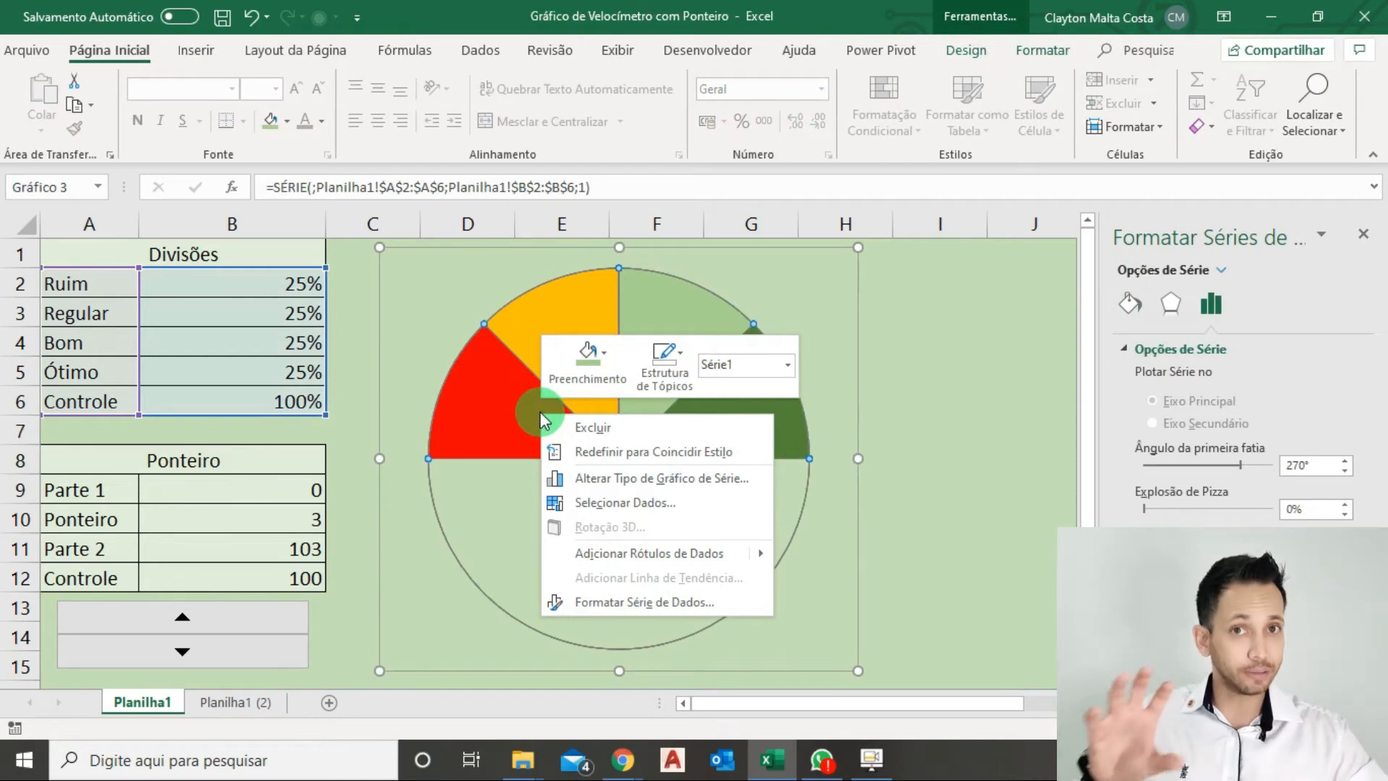
{"action": "left_click", "coordinate": [674, 561]}
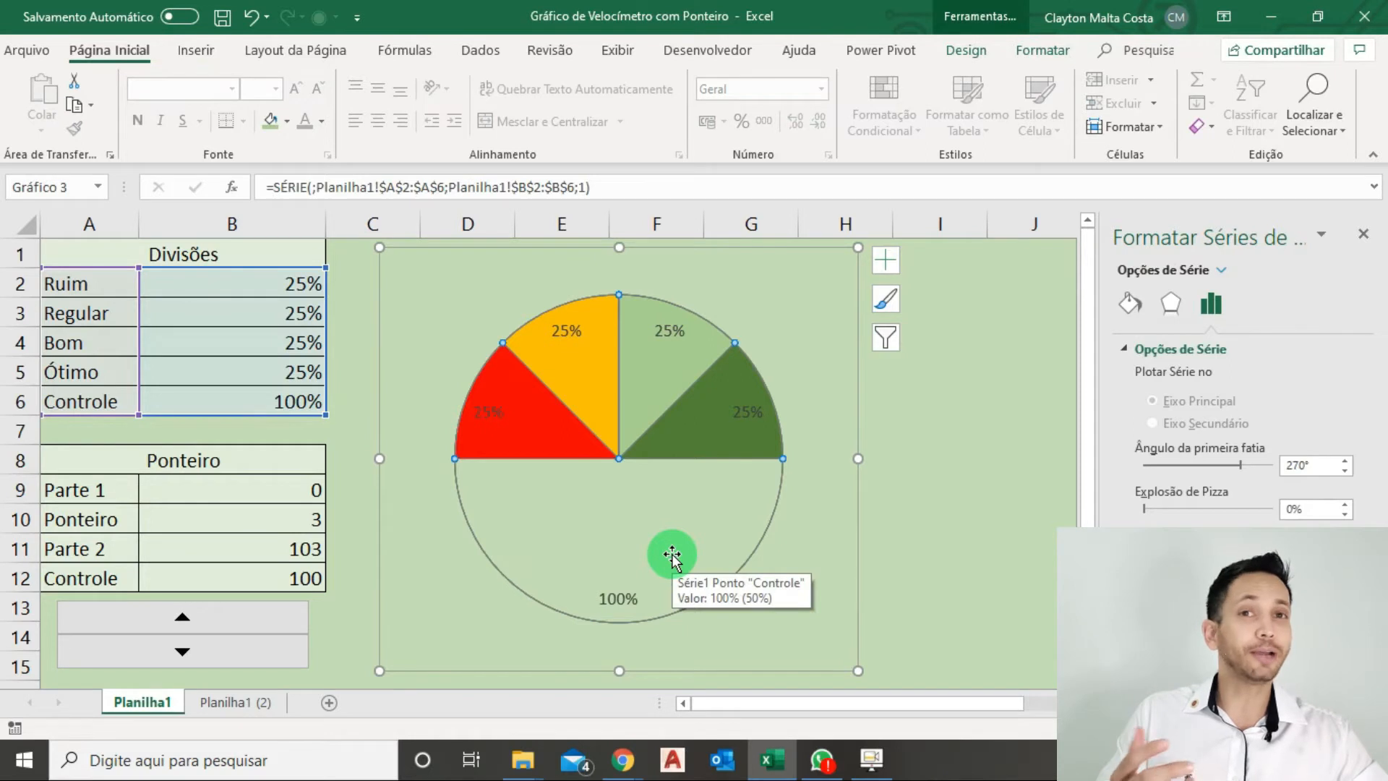
{"action": "left_click", "coordinate": [484, 415]}
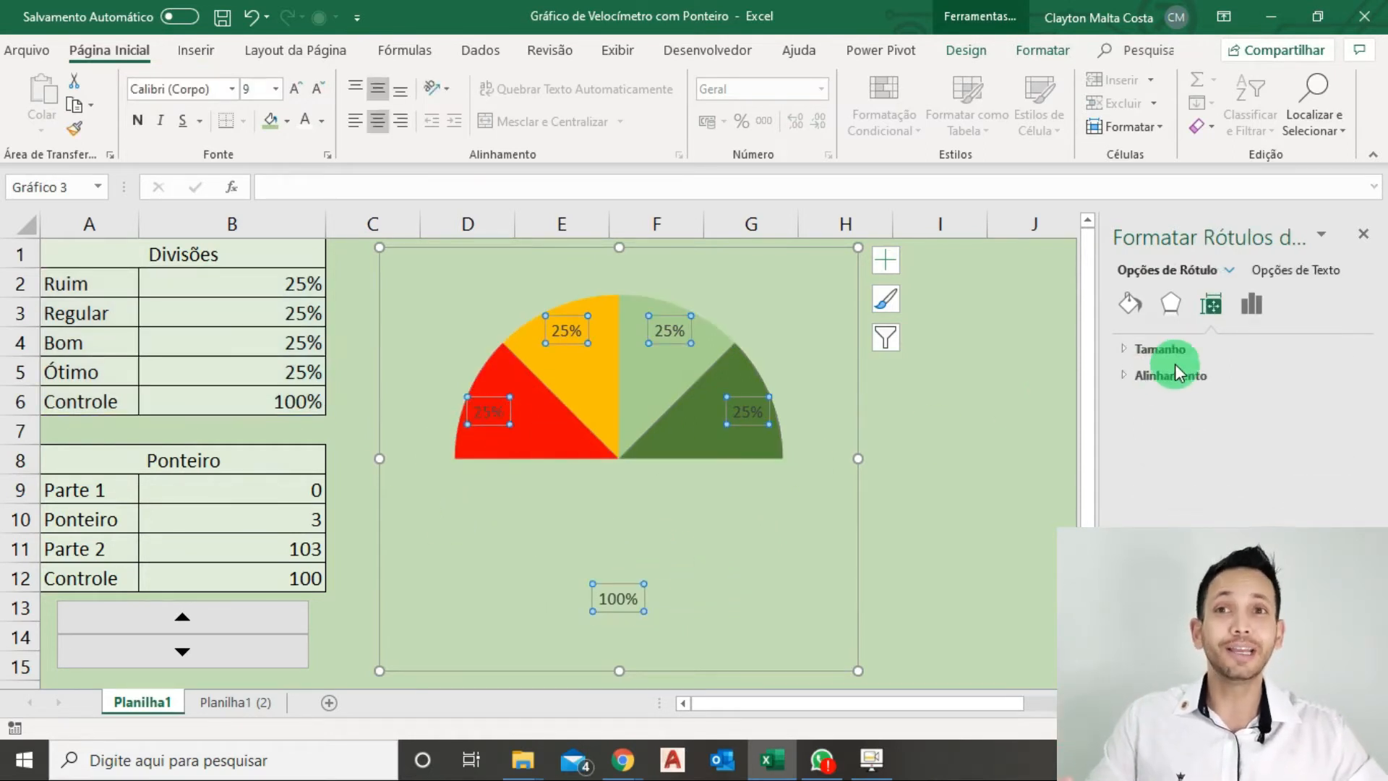
{"action": "left_click", "coordinate": [1251, 310]}
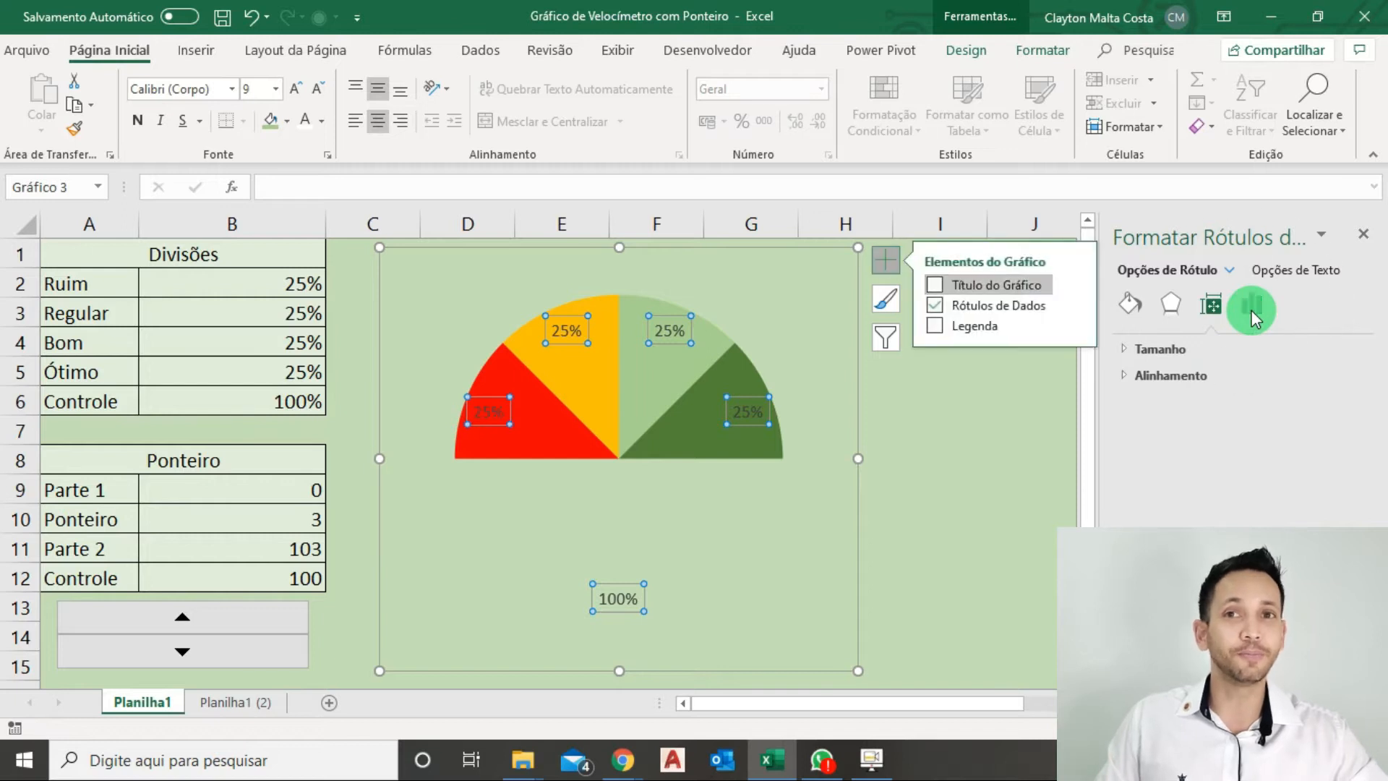
{"action": "left_click", "coordinate": [1157, 470]}
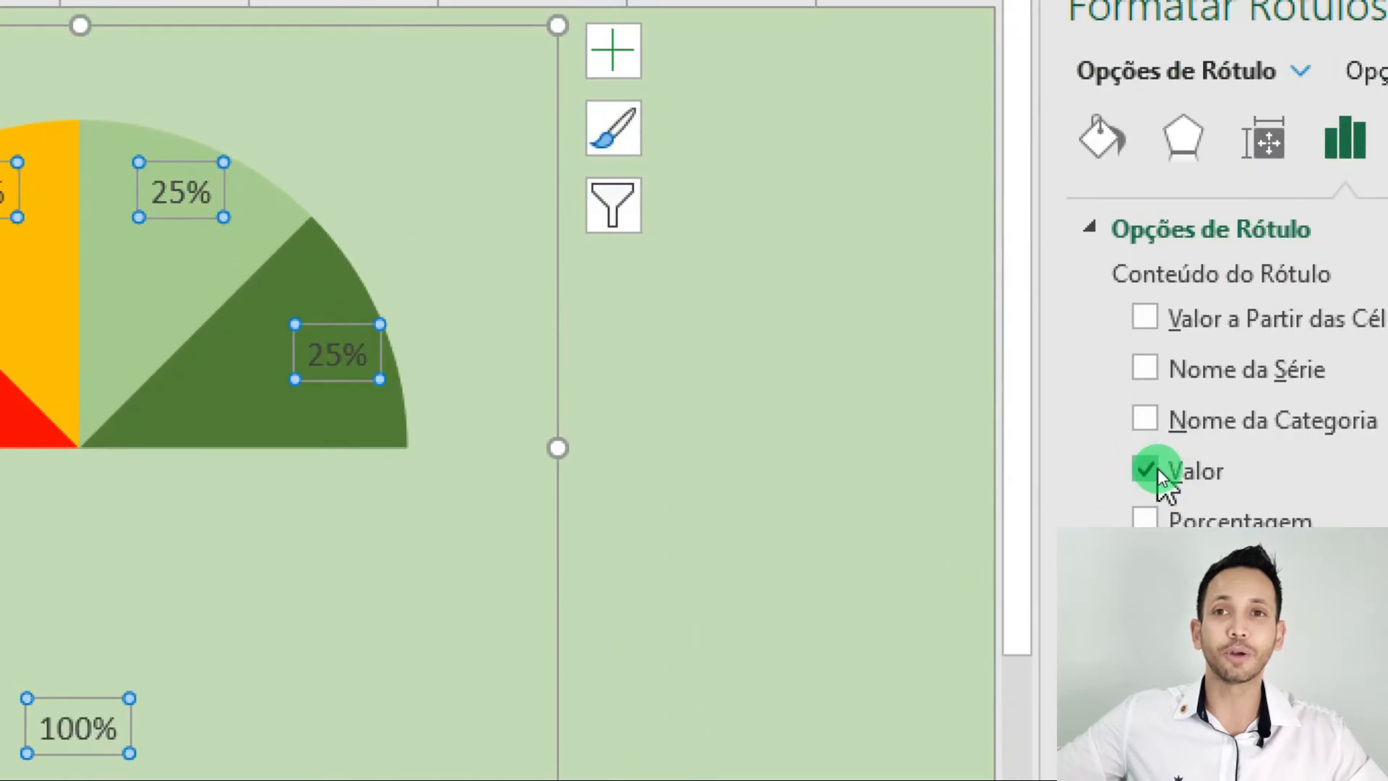
{"action": "left_click", "coordinate": [1154, 470]}
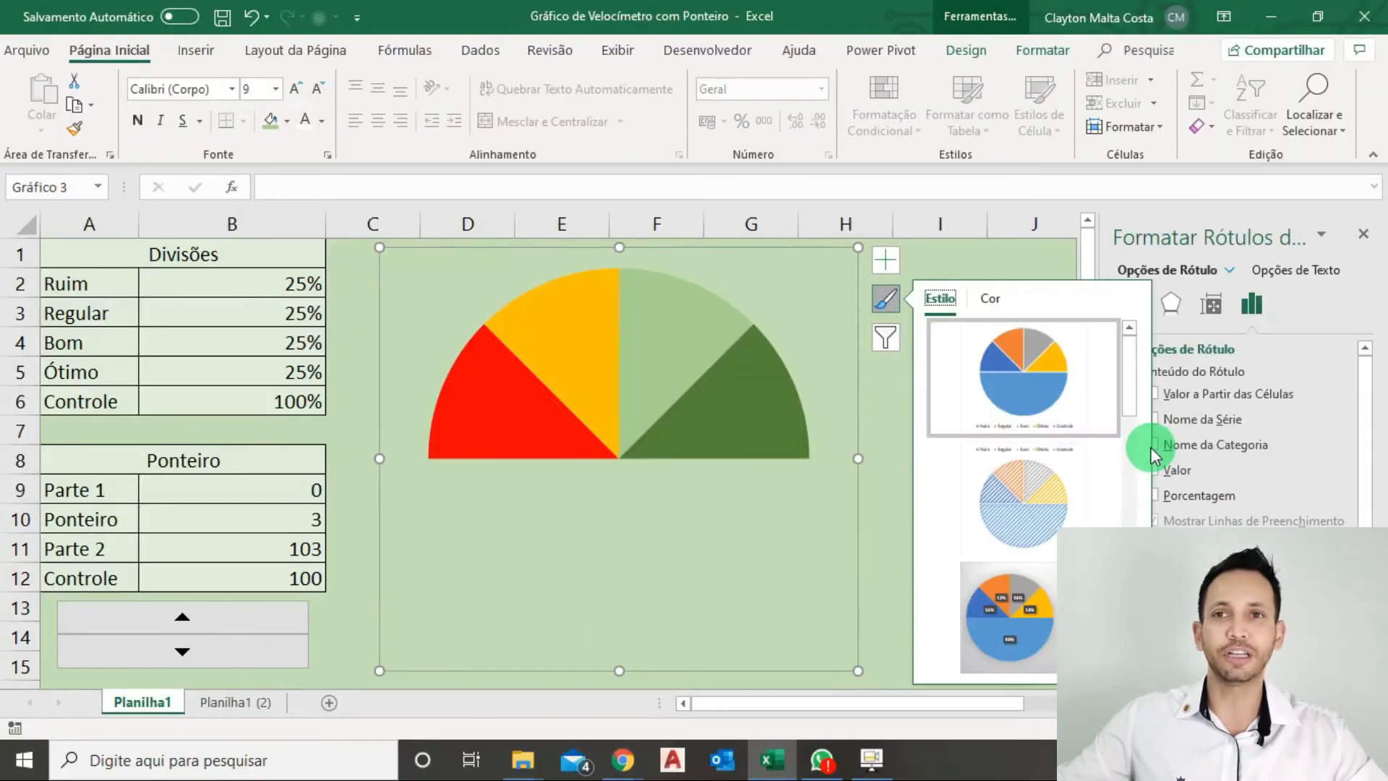
{"action": "left_click", "coordinate": [1154, 445]}
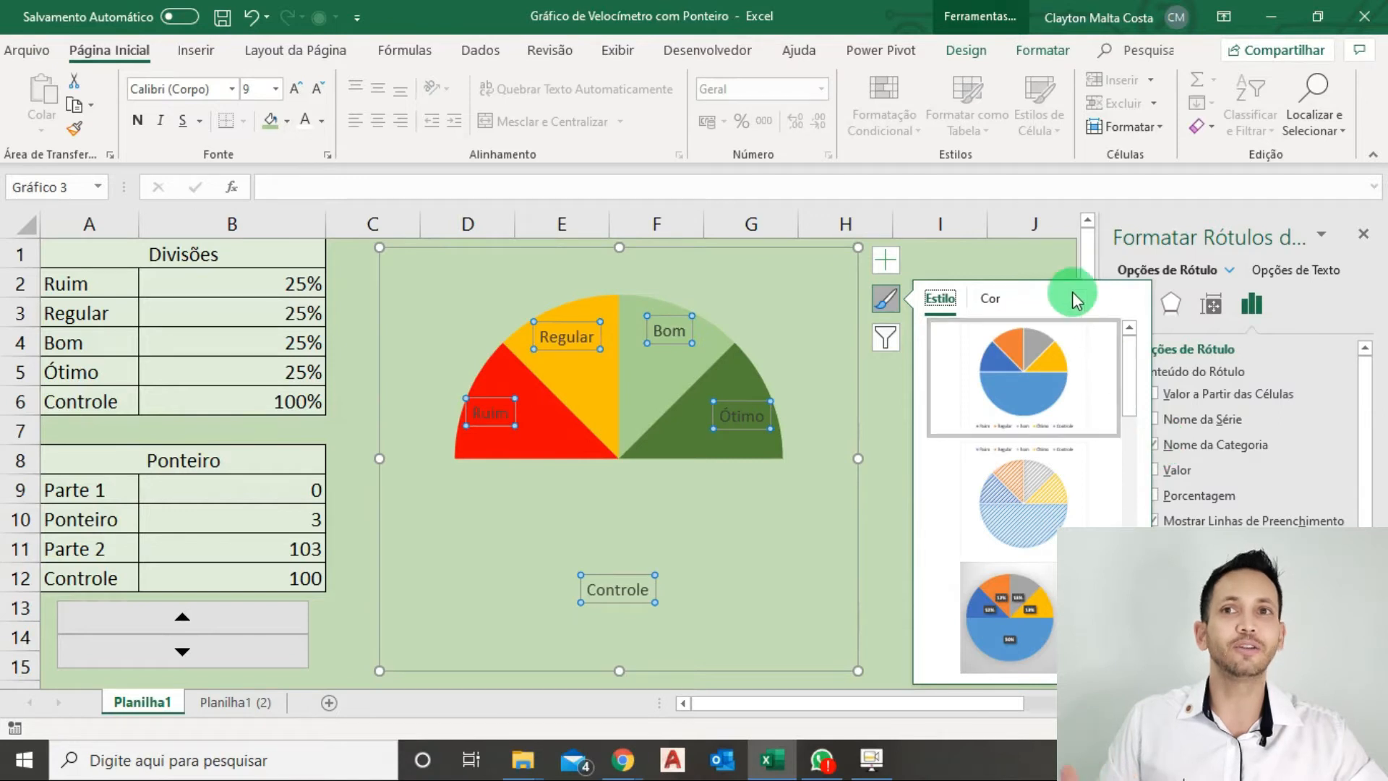
{"action": "left_click", "coordinate": [1052, 259]}
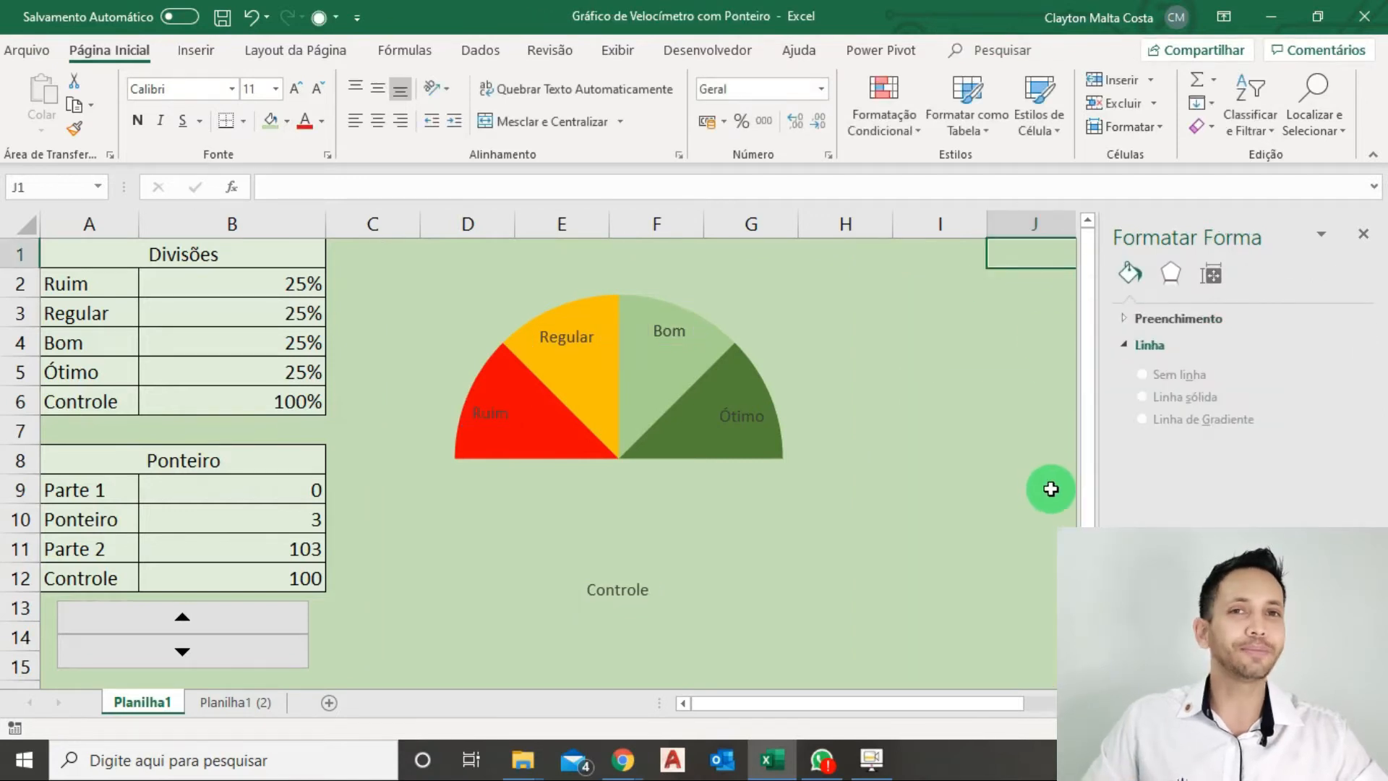
Delete only the Controle data label below the semicircle.
{"action": "left_click", "coordinate": [614, 590]}
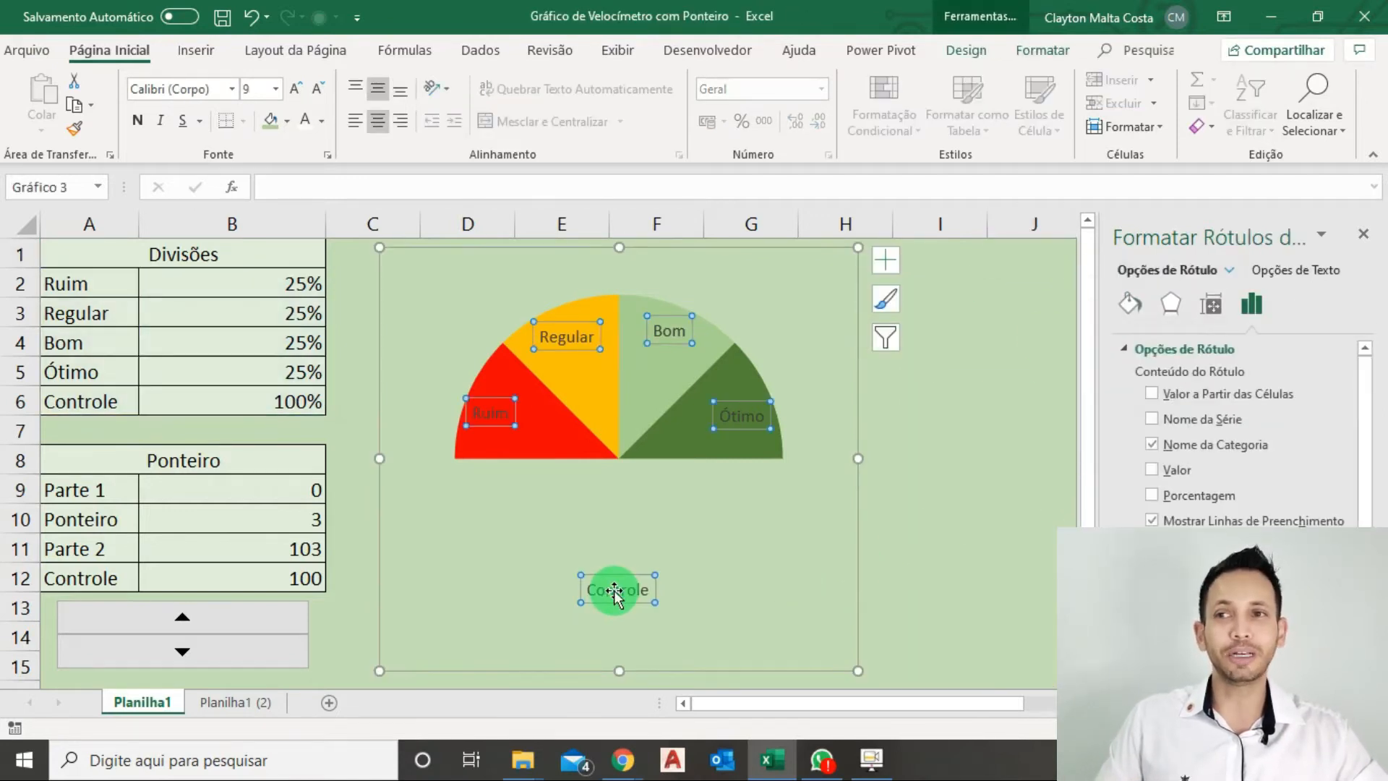
{"action": "left_click", "coordinate": [628, 592]}
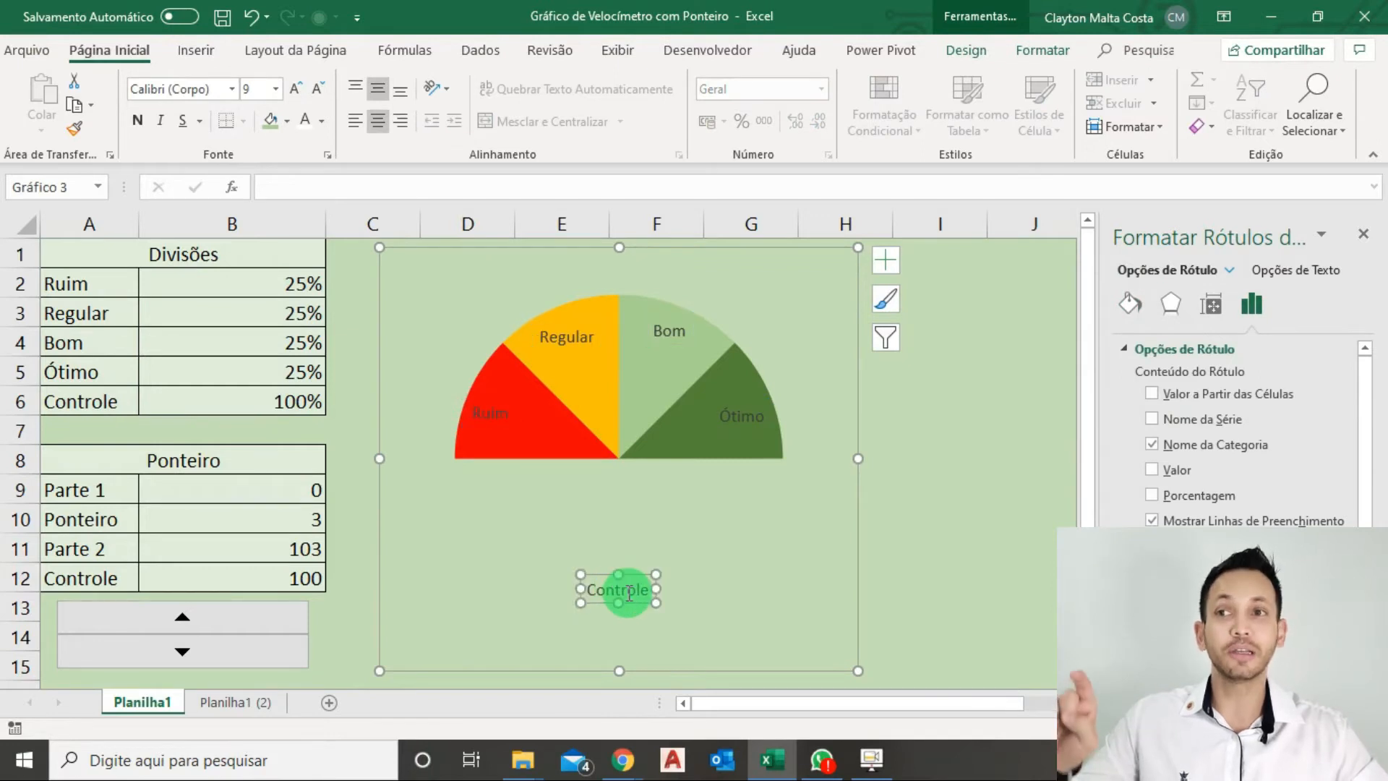
{"action": "key", "text": "Delete"}
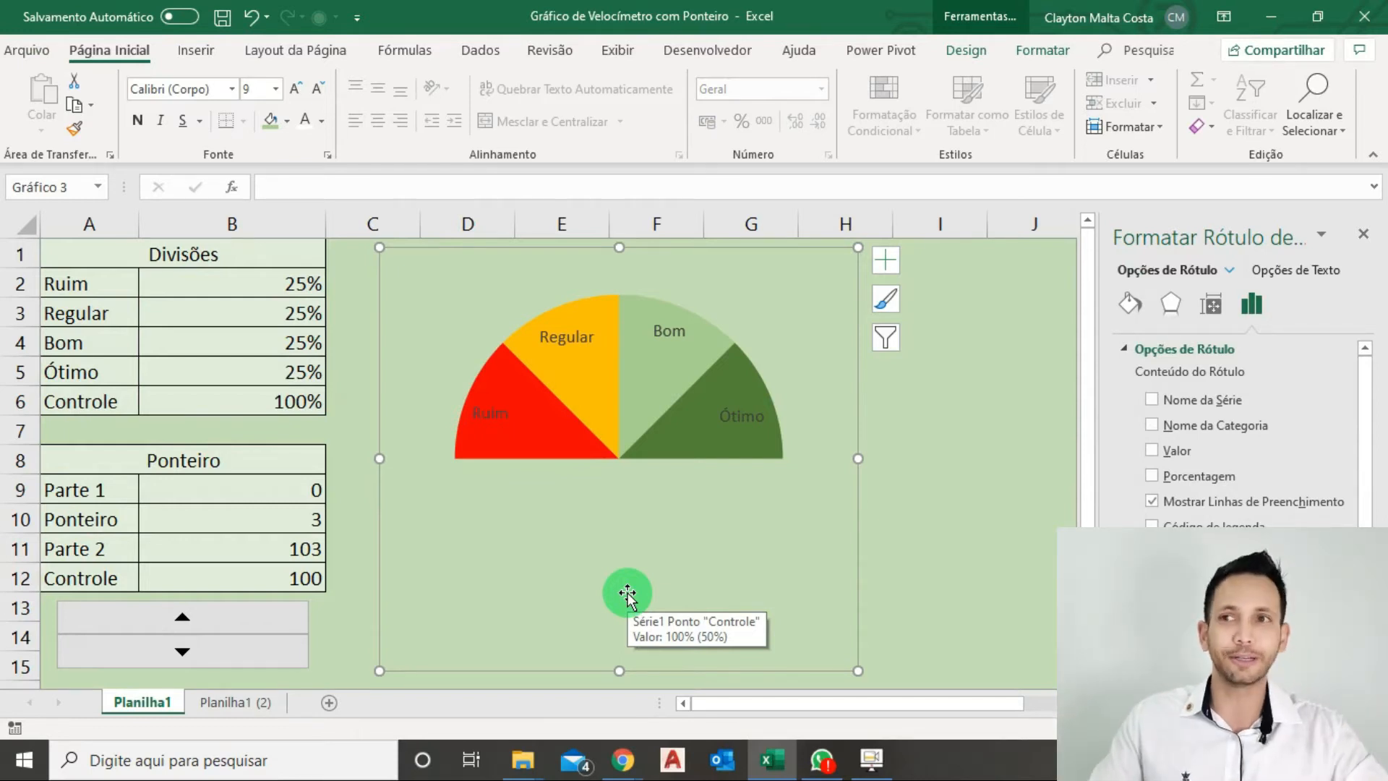
Add a second data series to the chart, with its name from cell A8 (Ponteiro) and its values from B9:B12.
{"action": "right_click", "coordinate": [588, 435]}
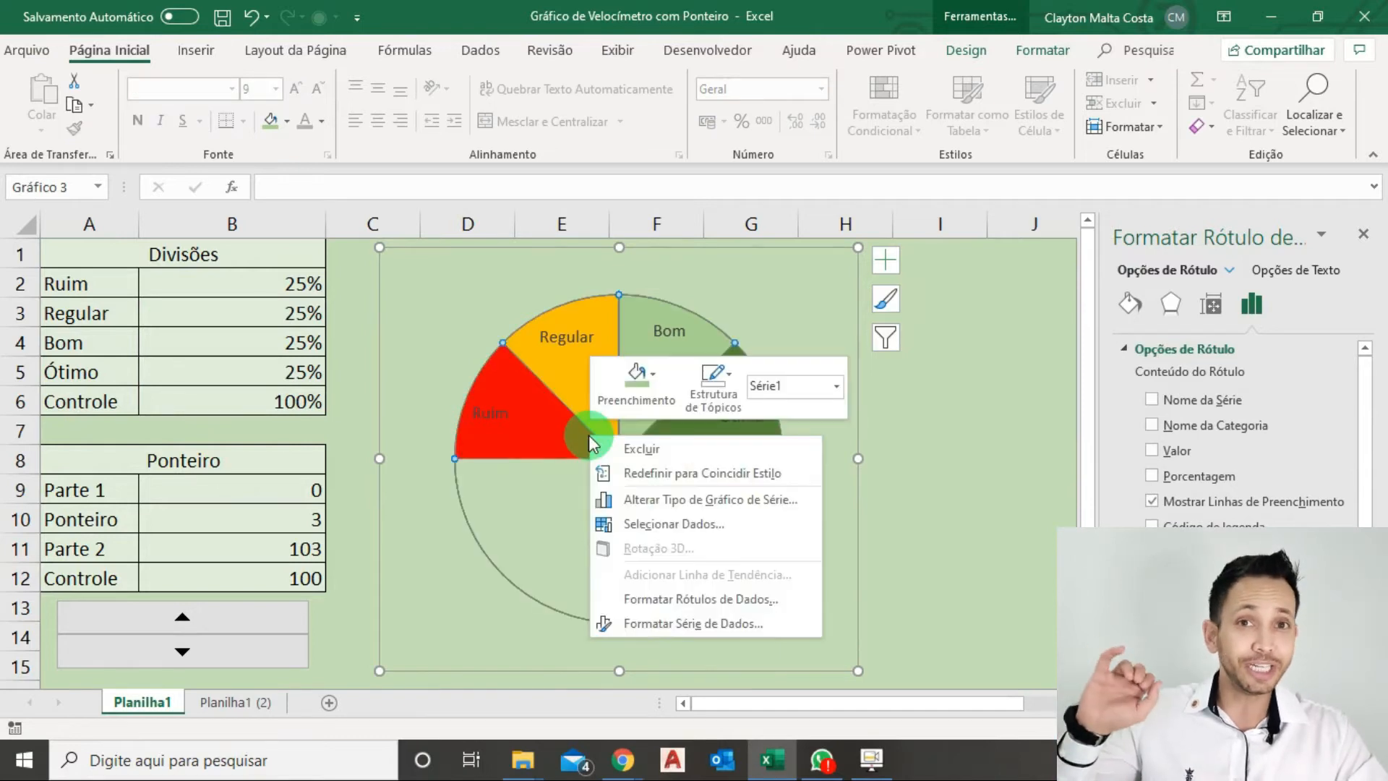
{"action": "left_click", "coordinate": [660, 525]}
{"action": "left_click", "coordinate": [553, 451]}
{"action": "left_click_drag", "start_coordinate": [553, 428], "coordinate": [676, 302]}
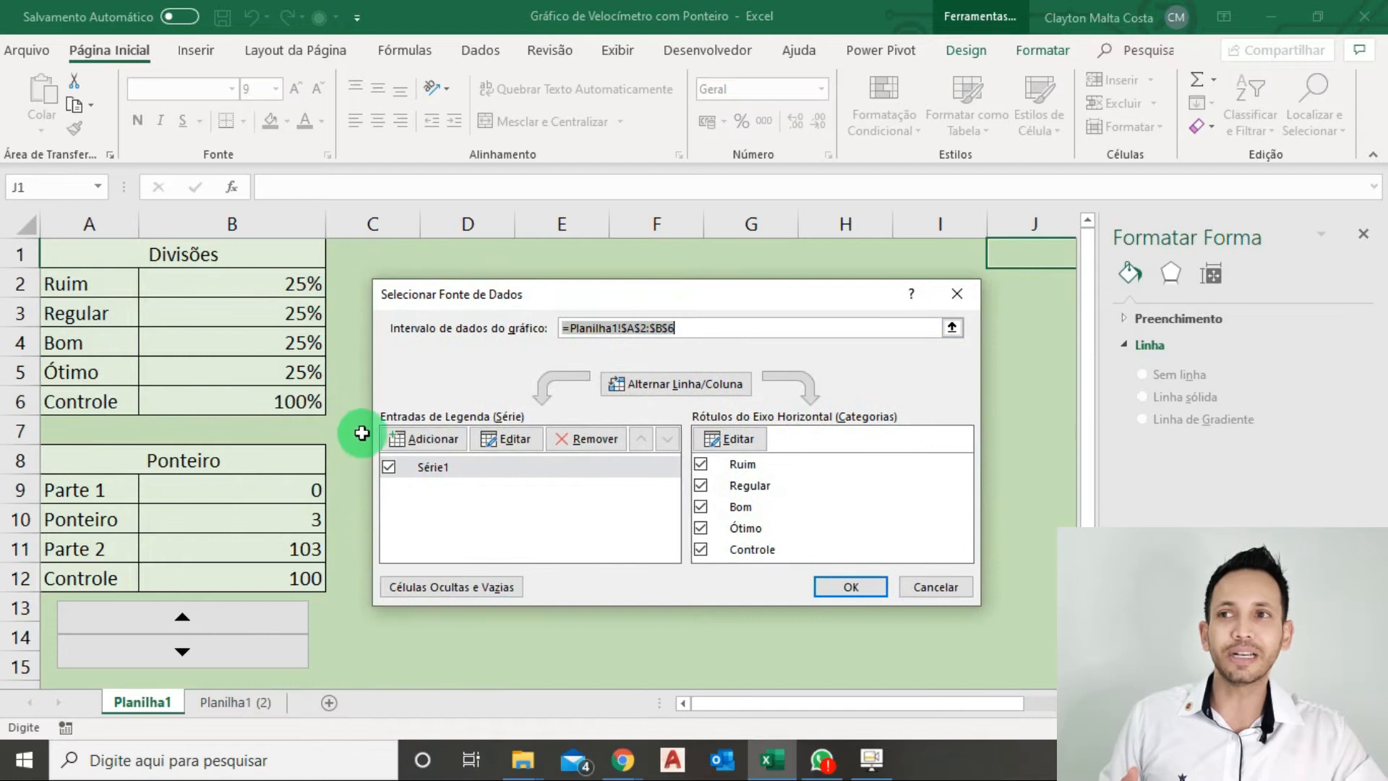
{"action": "left_click", "coordinate": [431, 440]}
{"action": "left_click_drag", "start_coordinate": [419, 511], "coordinate": [403, 413]}
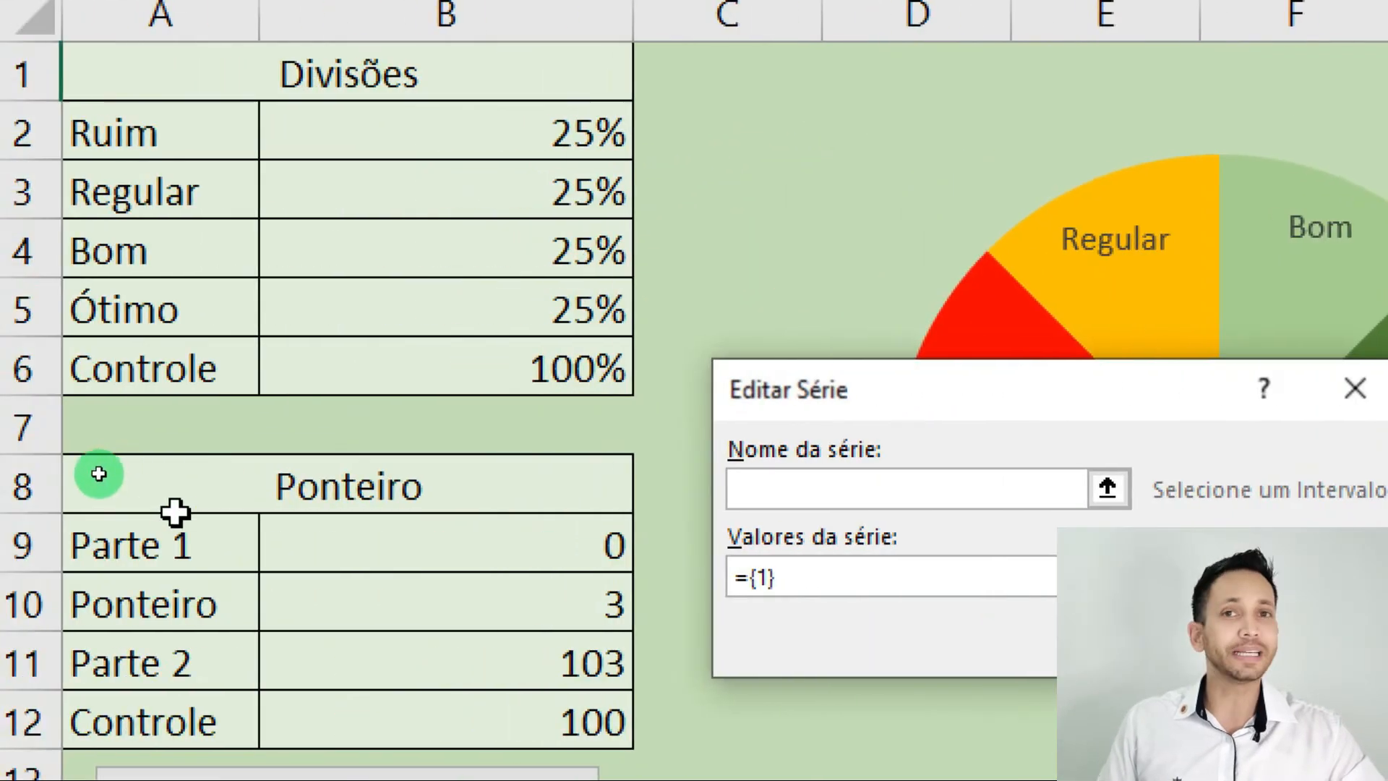
{"action": "left_click", "coordinate": [288, 499]}
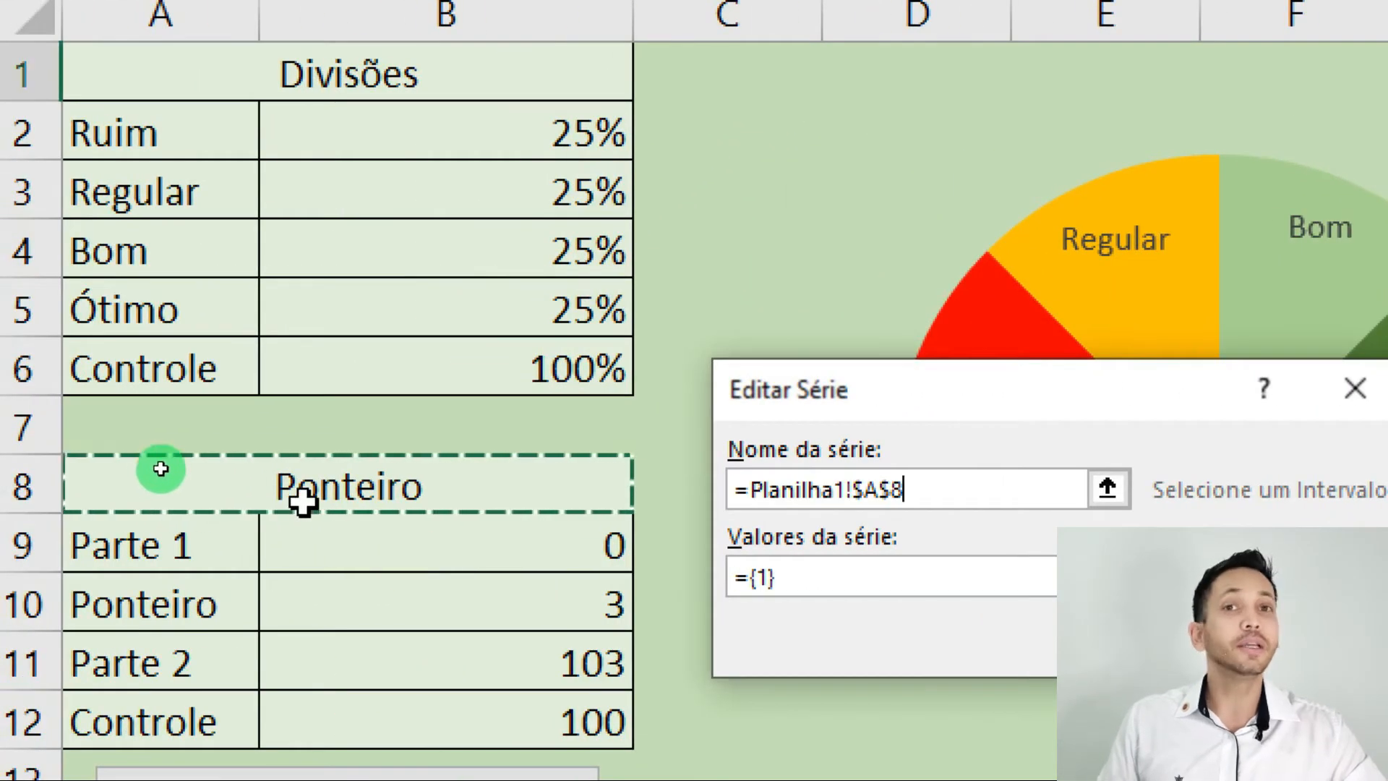
{"action": "left_click", "coordinate": [808, 579]}
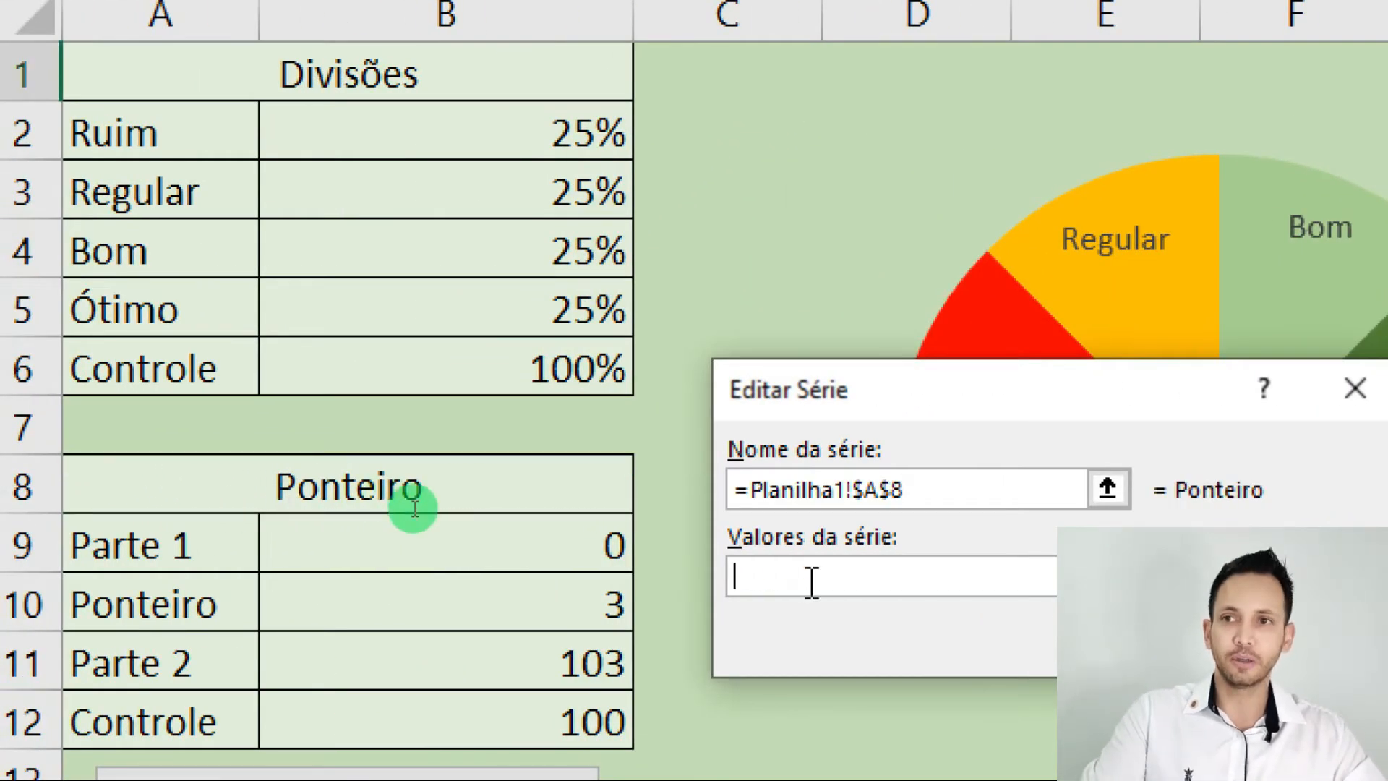
{"action": "left_click_drag", "start_coordinate": [502, 543], "coordinate": [523, 682]}
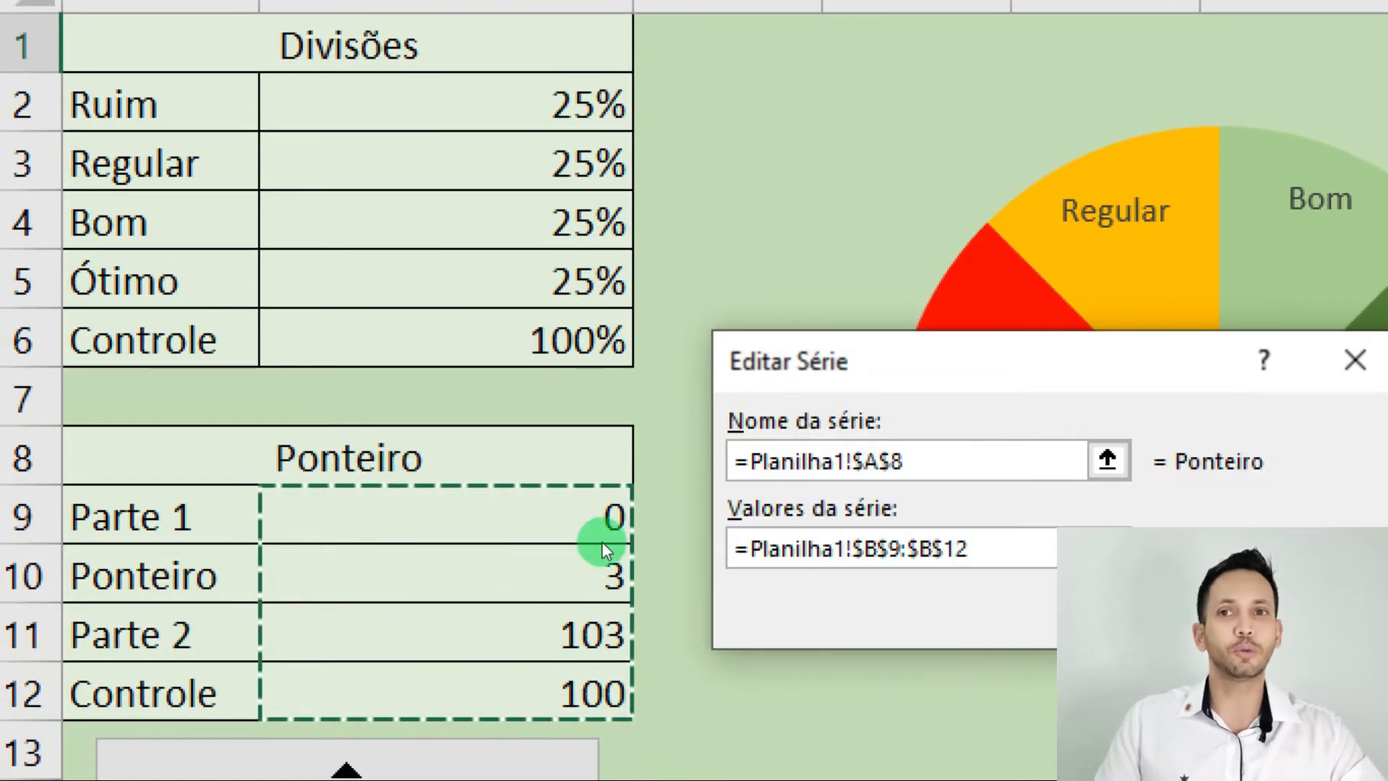
{"action": "key", "text": "Return"}
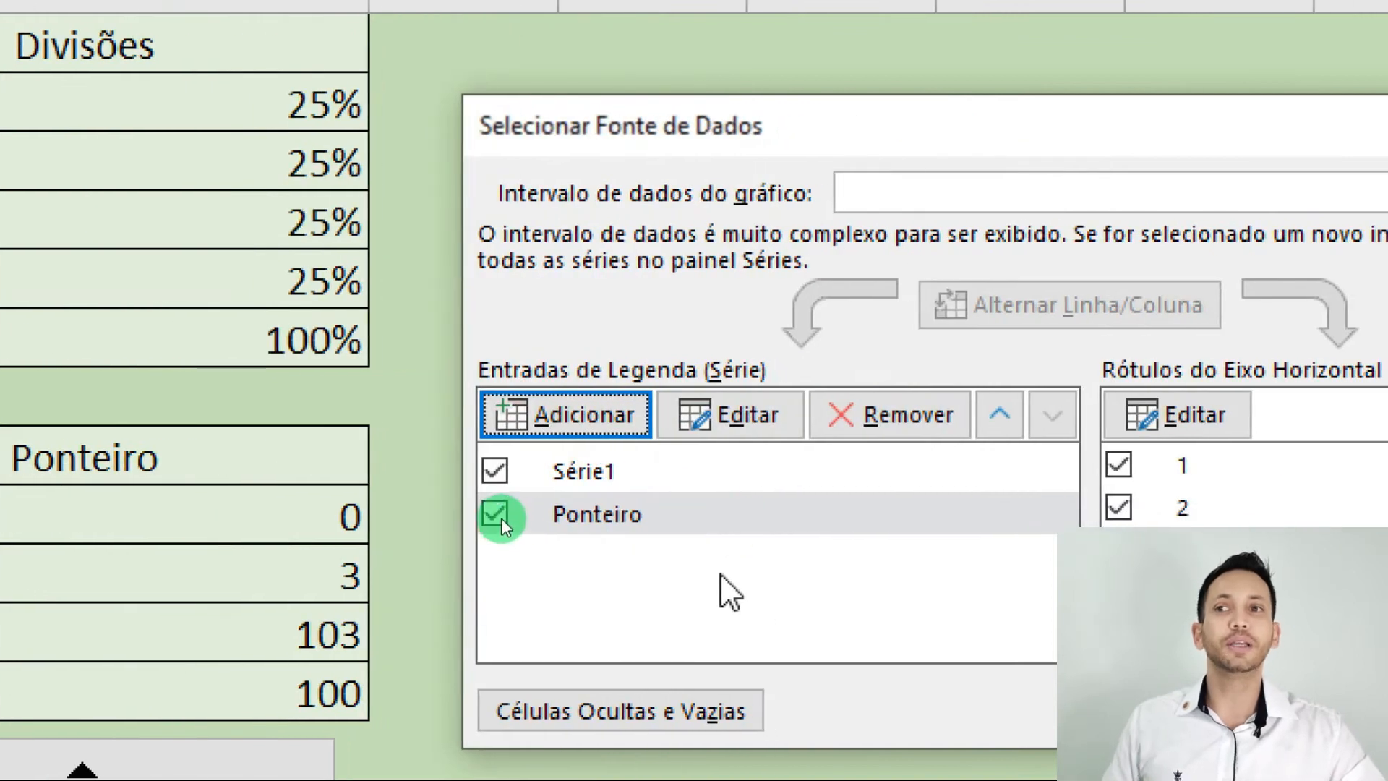
Name the original series from cell A1 (Divisões) and apply the chart's data source changes.
{"action": "left_click", "coordinate": [676, 471]}
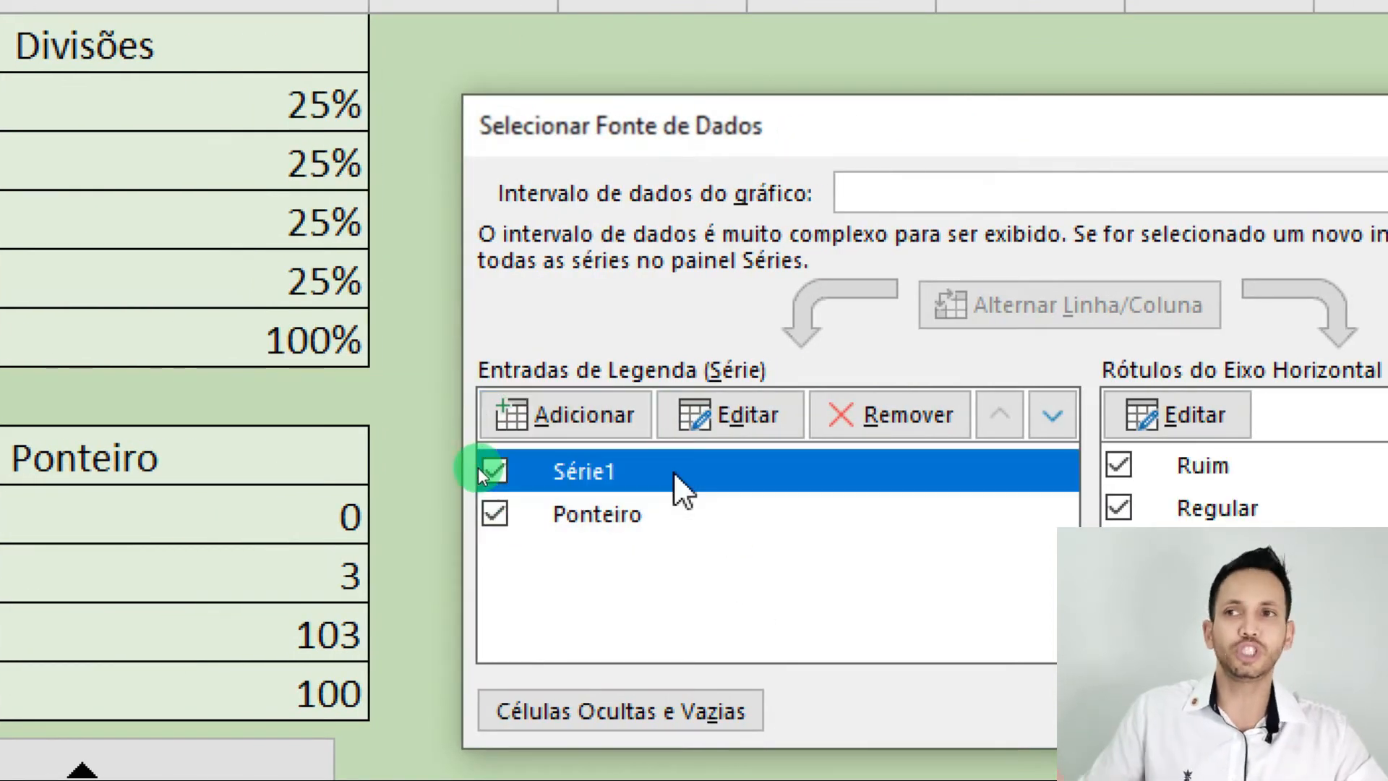
{"action": "left_click", "coordinate": [730, 420]}
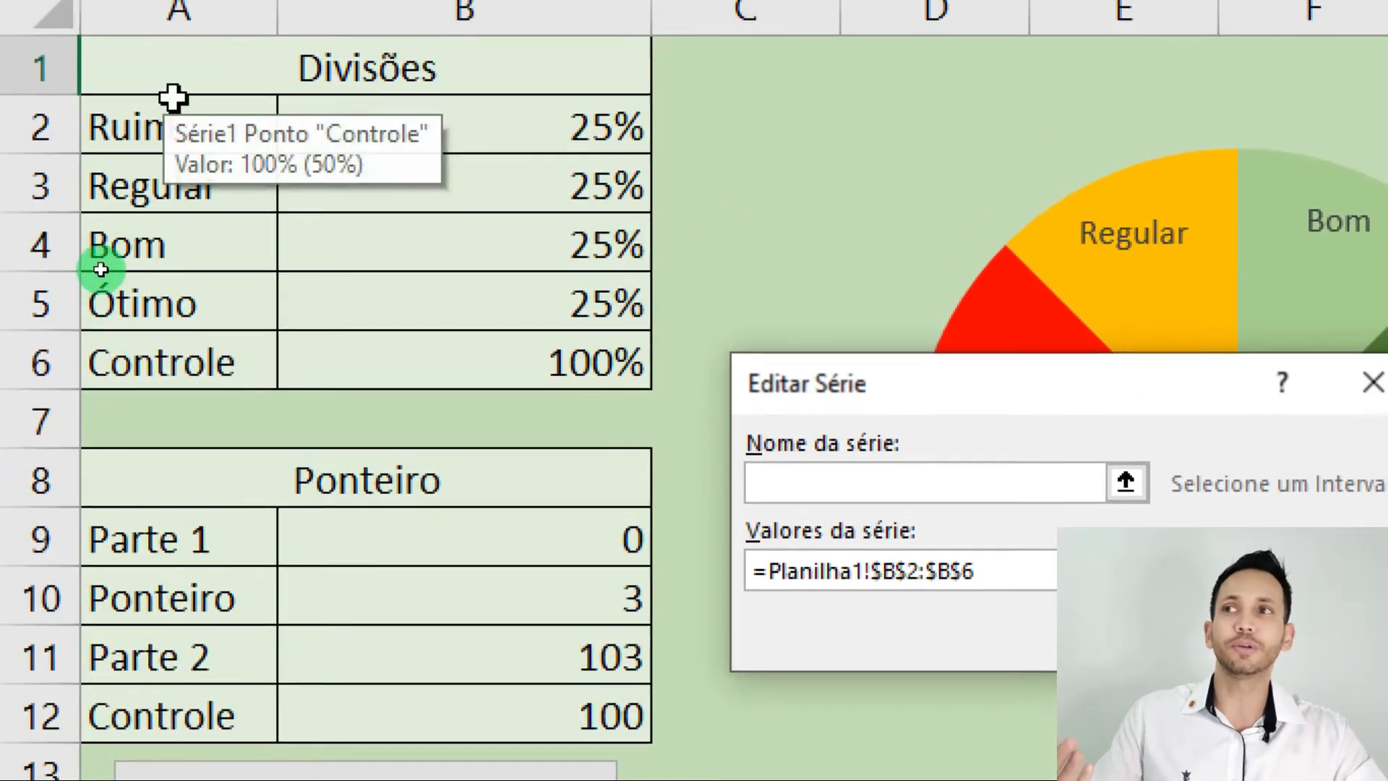
{"action": "left_click", "coordinate": [7, 43]}
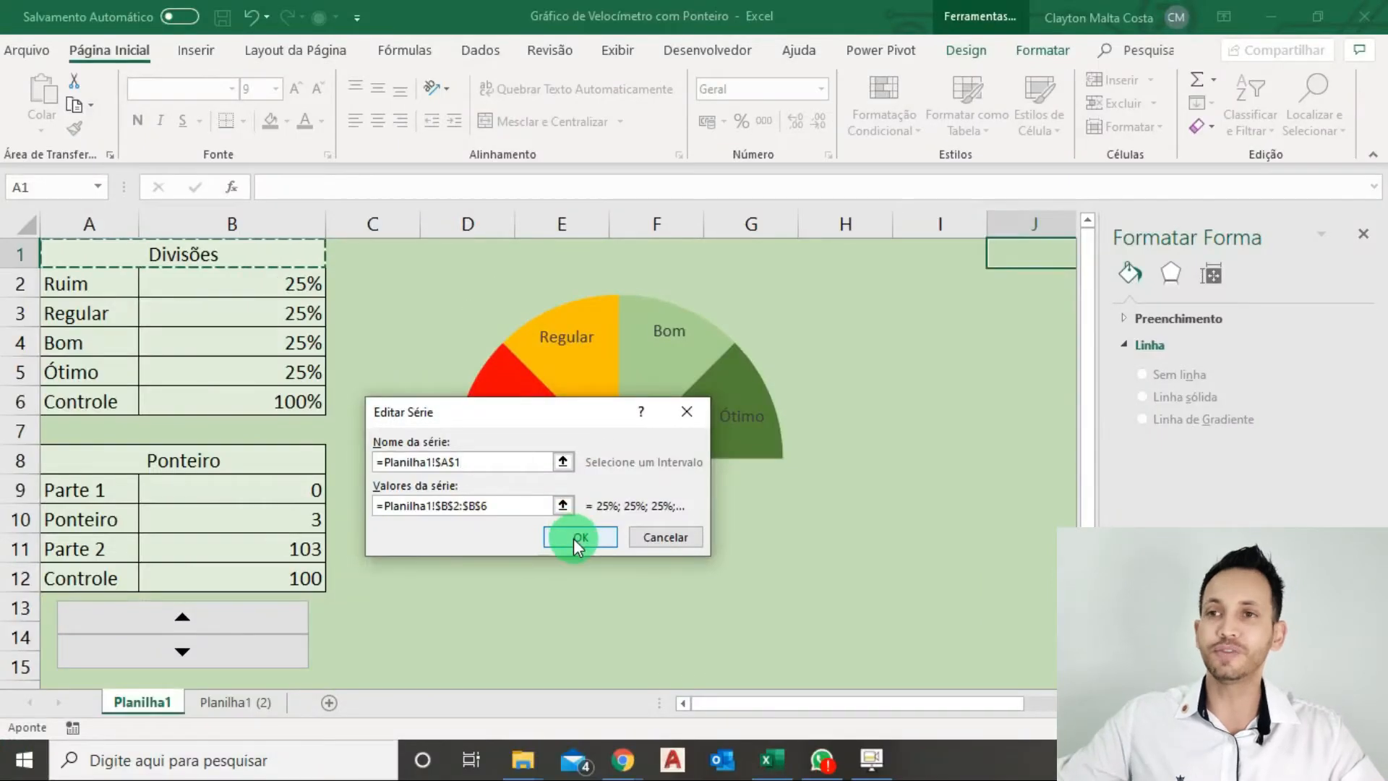
{"action": "left_click", "coordinate": [574, 539]}
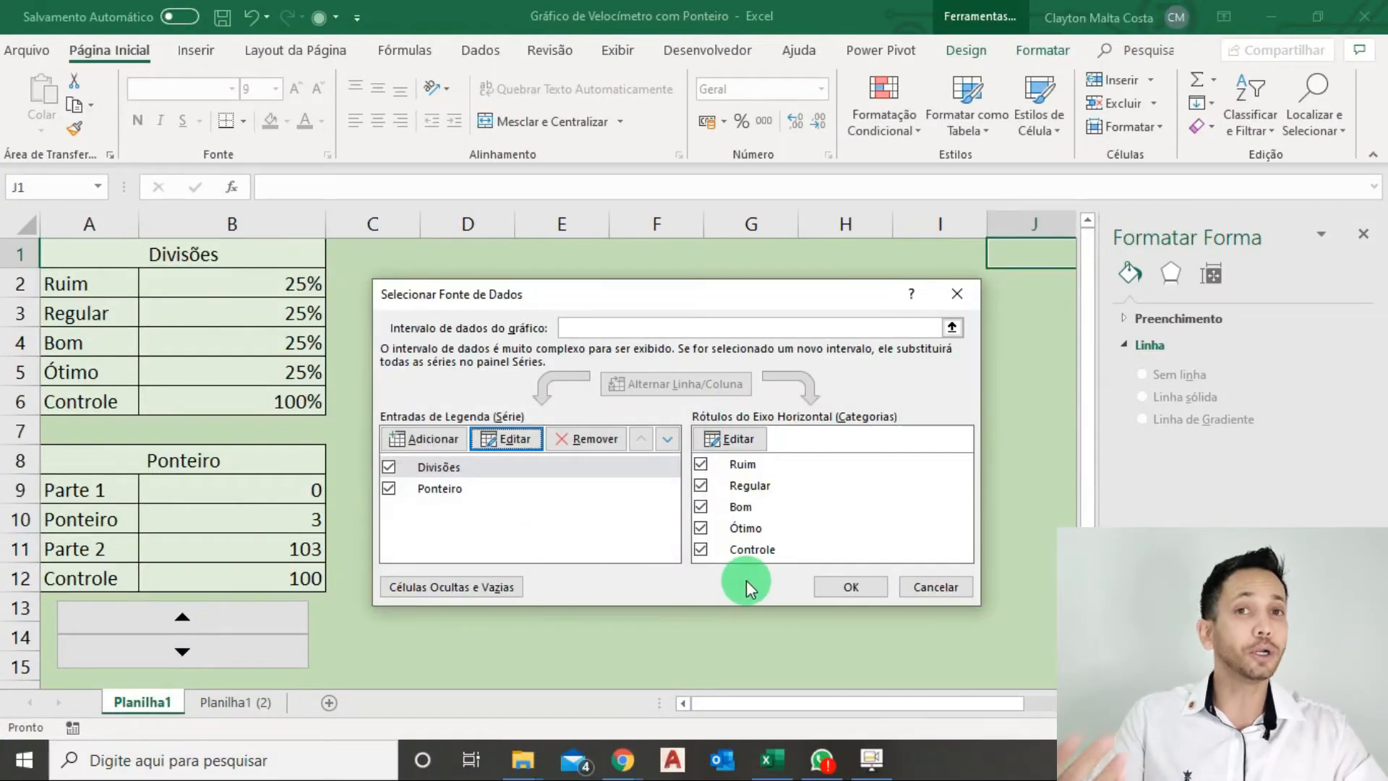
{"action": "left_click", "coordinate": [840, 595]}
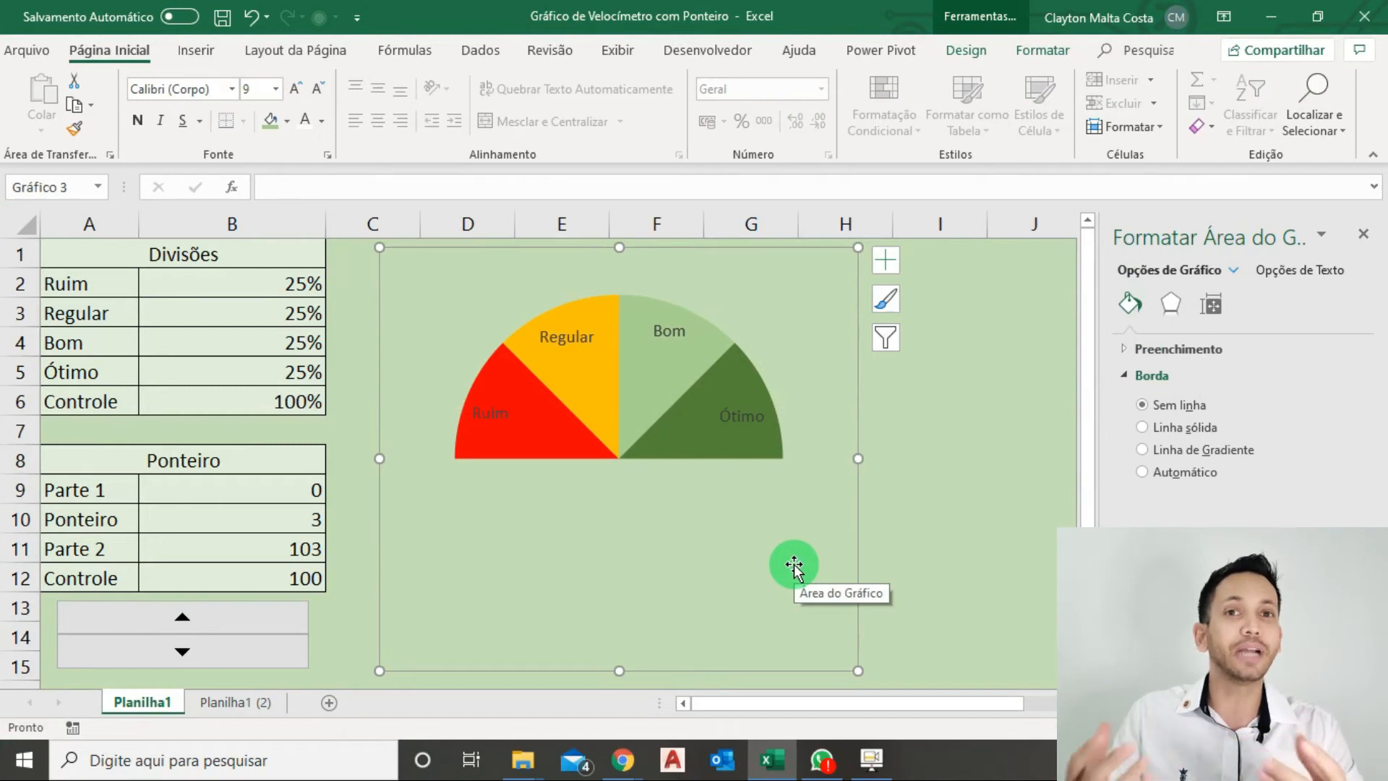
Change the Divisões series to a doughnut (Rosca) chart in the custom combination, leaving Ponteiro as a pie.
{"action": "right_click", "coordinate": [638, 422]}
{"action": "left_click", "coordinate": [734, 486]}
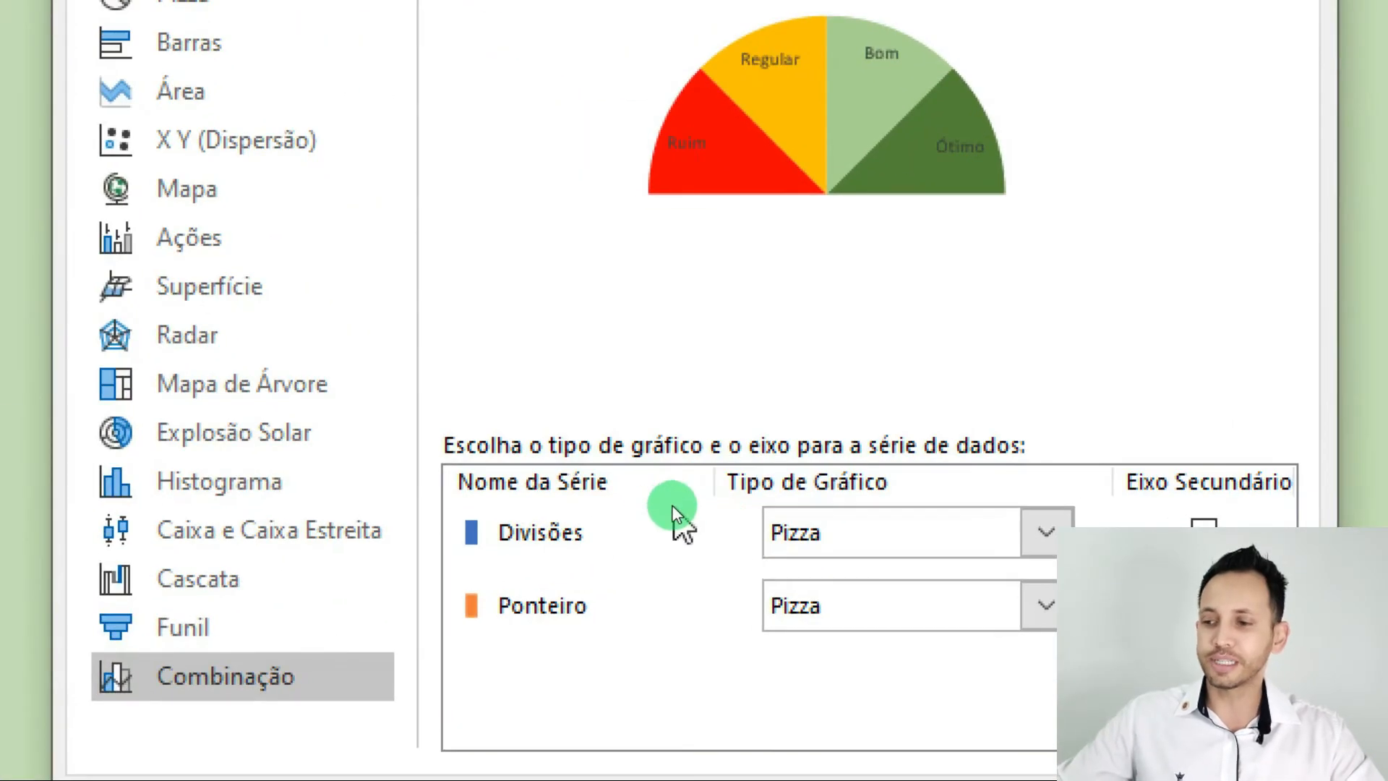
{"action": "left_click", "coordinate": [770, 519]}
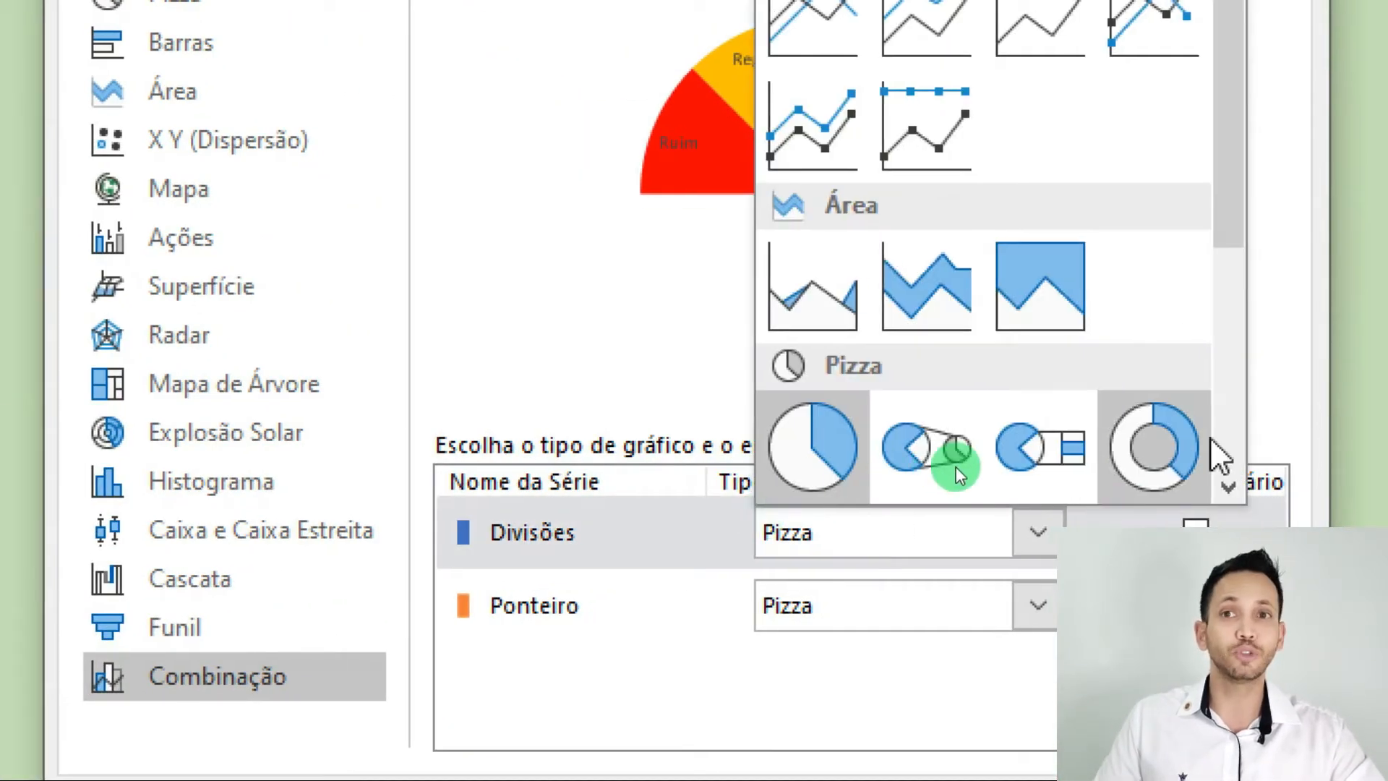
{"action": "left_click", "coordinate": [1191, 457]}
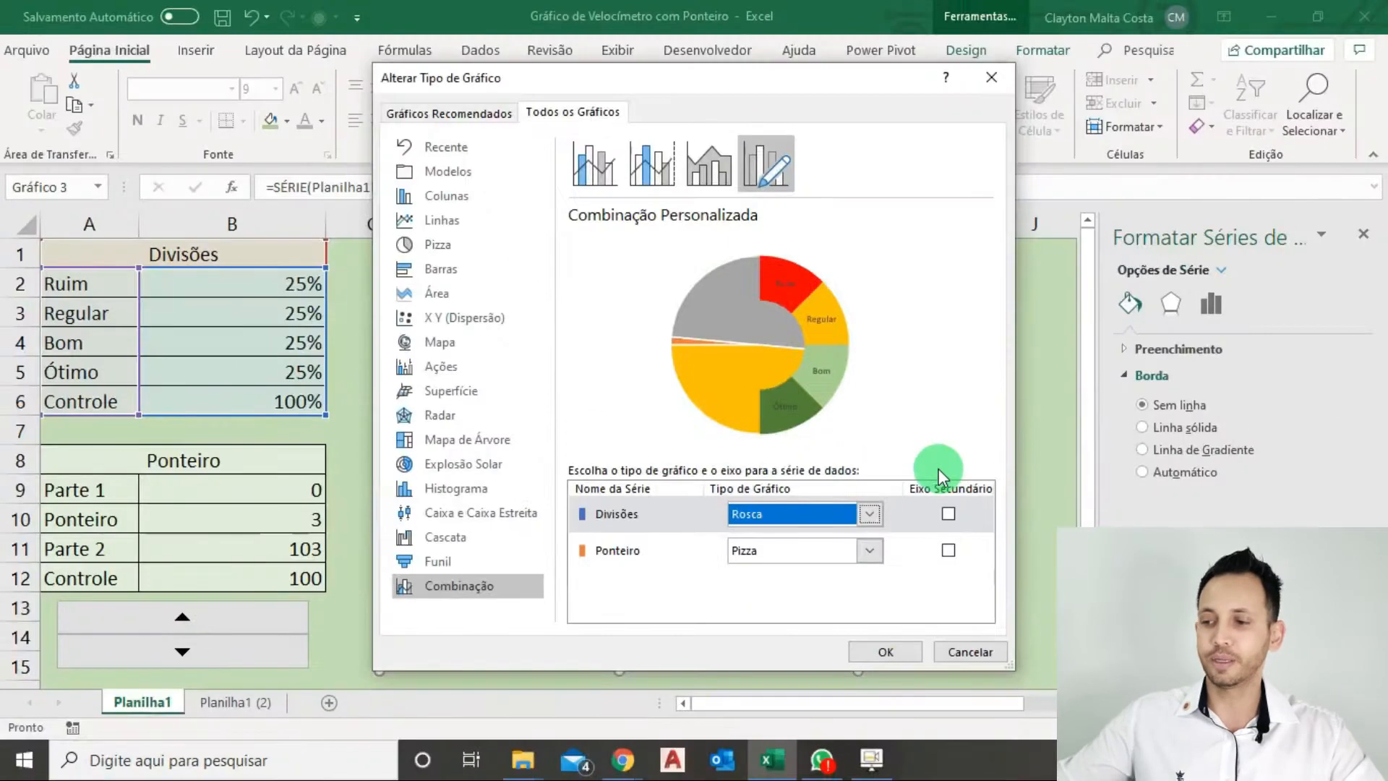
{"action": "left_click", "coordinate": [867, 650]}
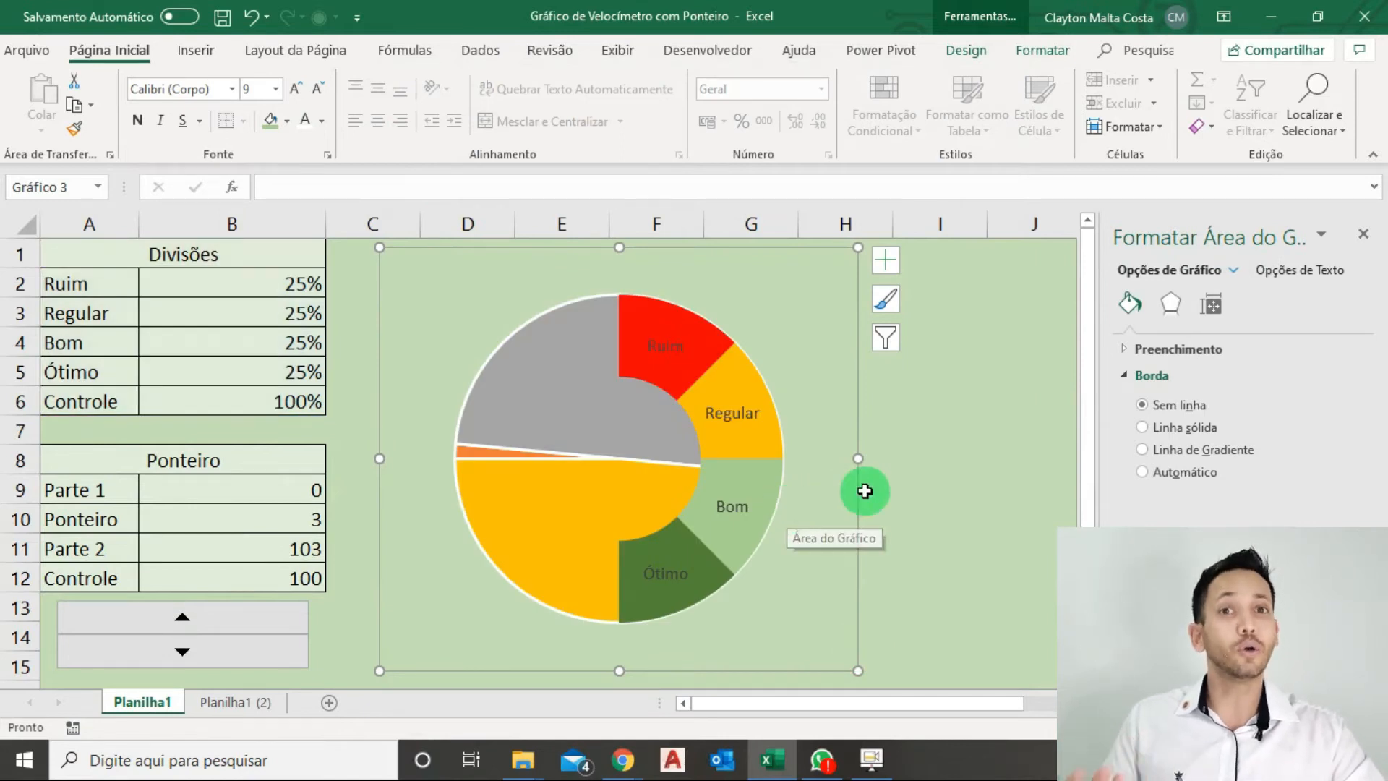
Set the Divisões doughnut's first slice angle to 270°, close the formatting pane and deselect the chart.
{"action": "left_click", "coordinate": [746, 454]}
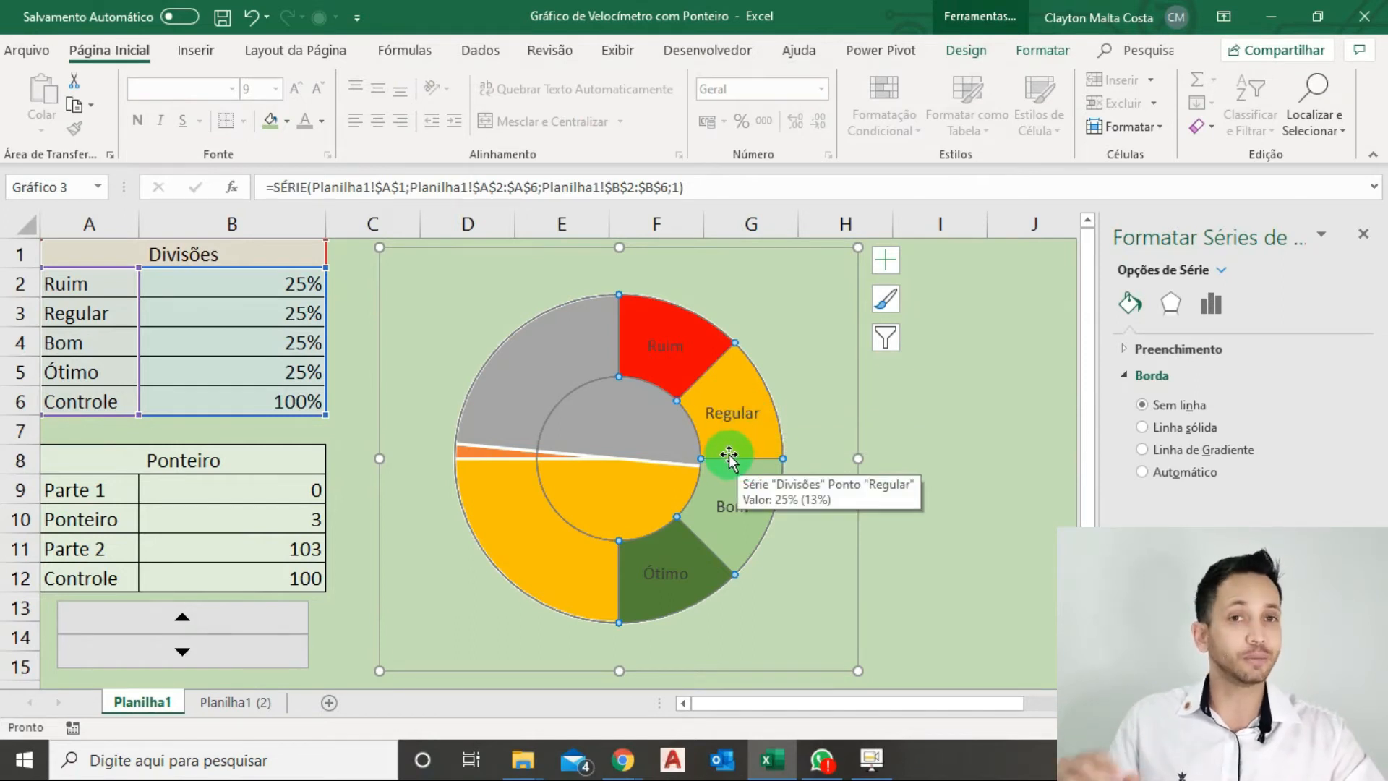
{"action": "left_click", "coordinate": [1209, 309]}
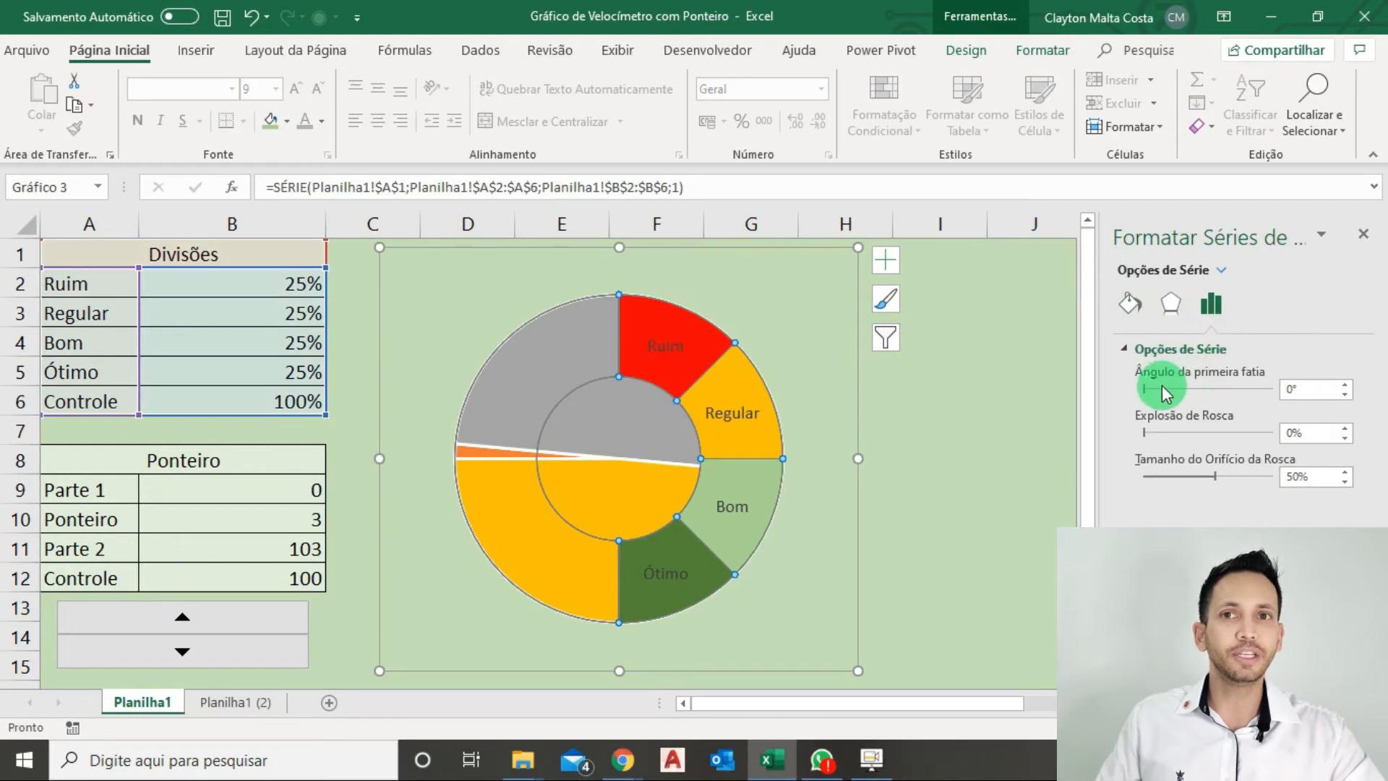
{"action": "left_click_drag", "start_coordinate": [1299, 394], "coordinate": [1273, 390]}
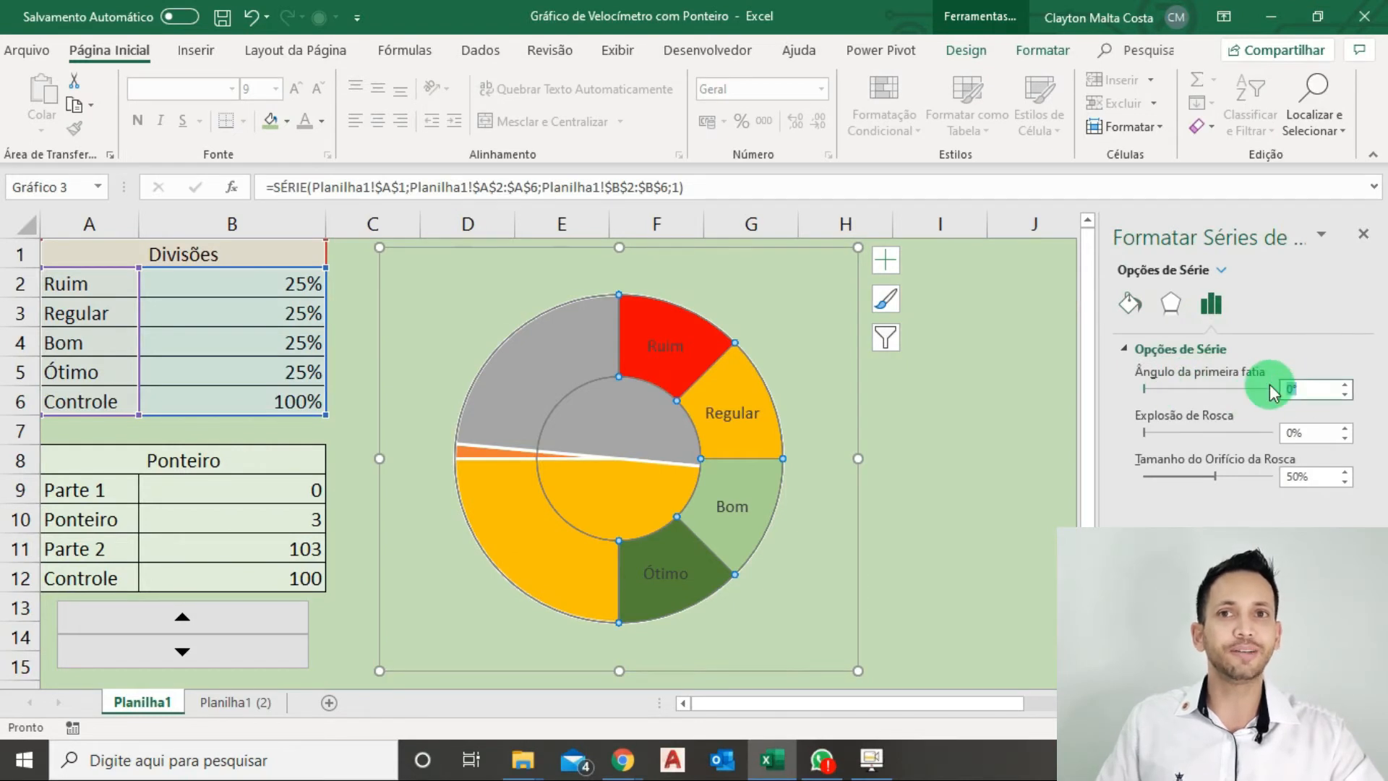
{"action": "type", "text": "270"}
{"action": "key", "text": "Return"}
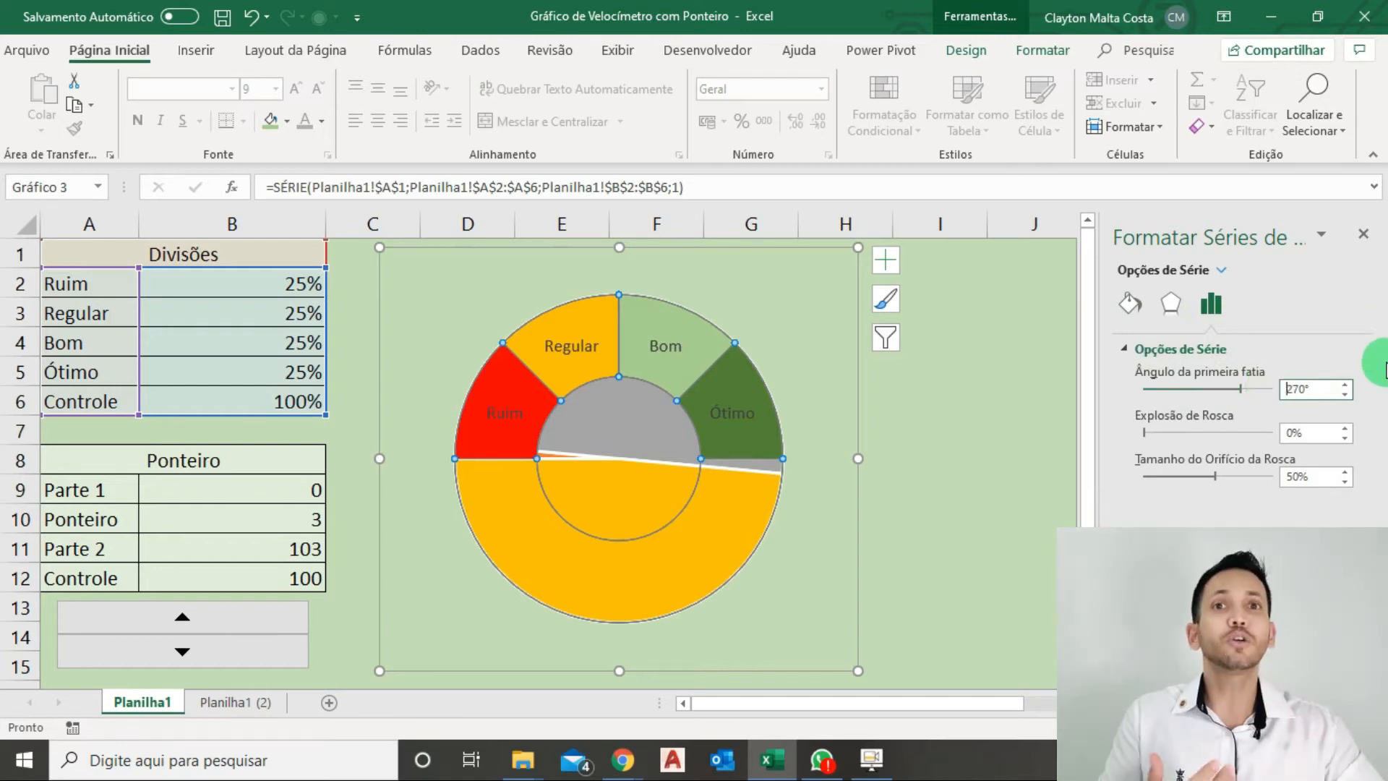
{"action": "left_click", "coordinate": [1379, 244]}
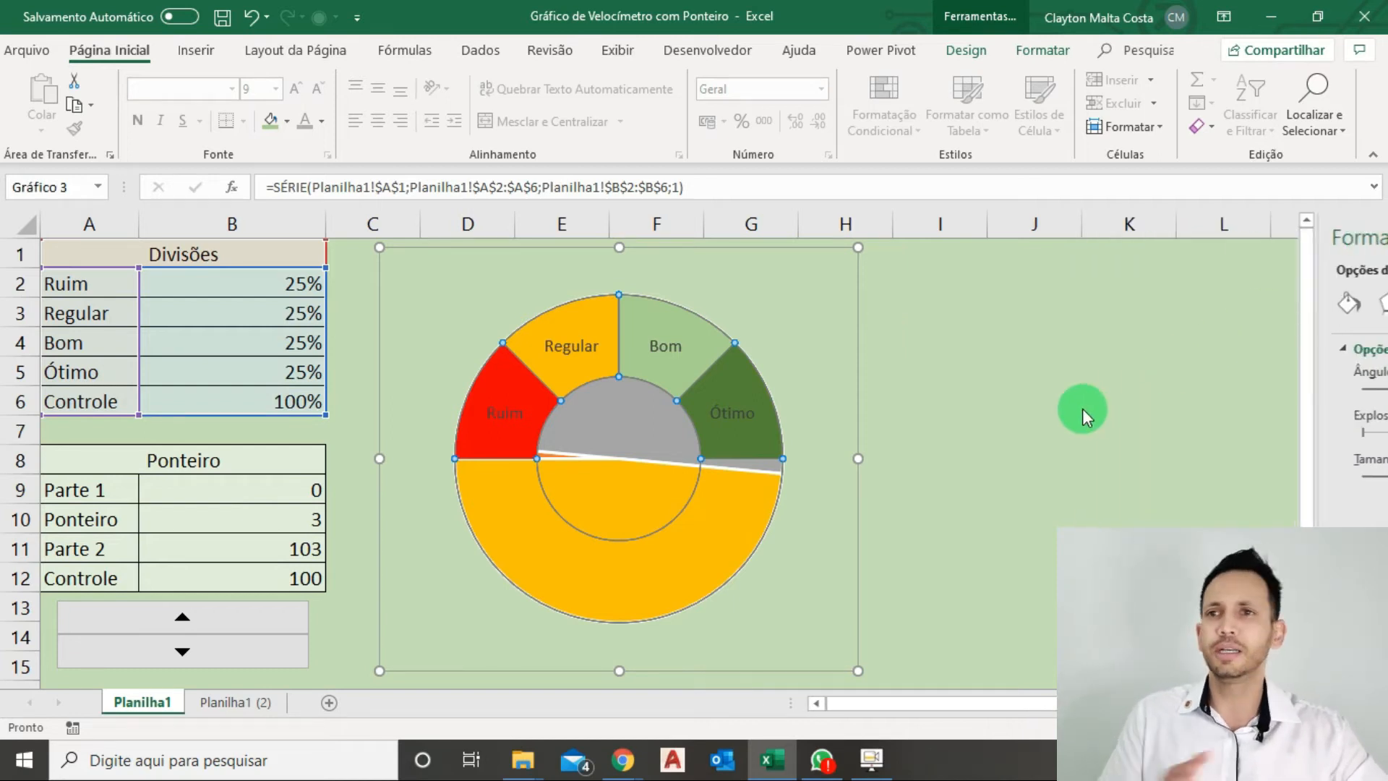
{"action": "left_click", "coordinate": [1045, 438]}
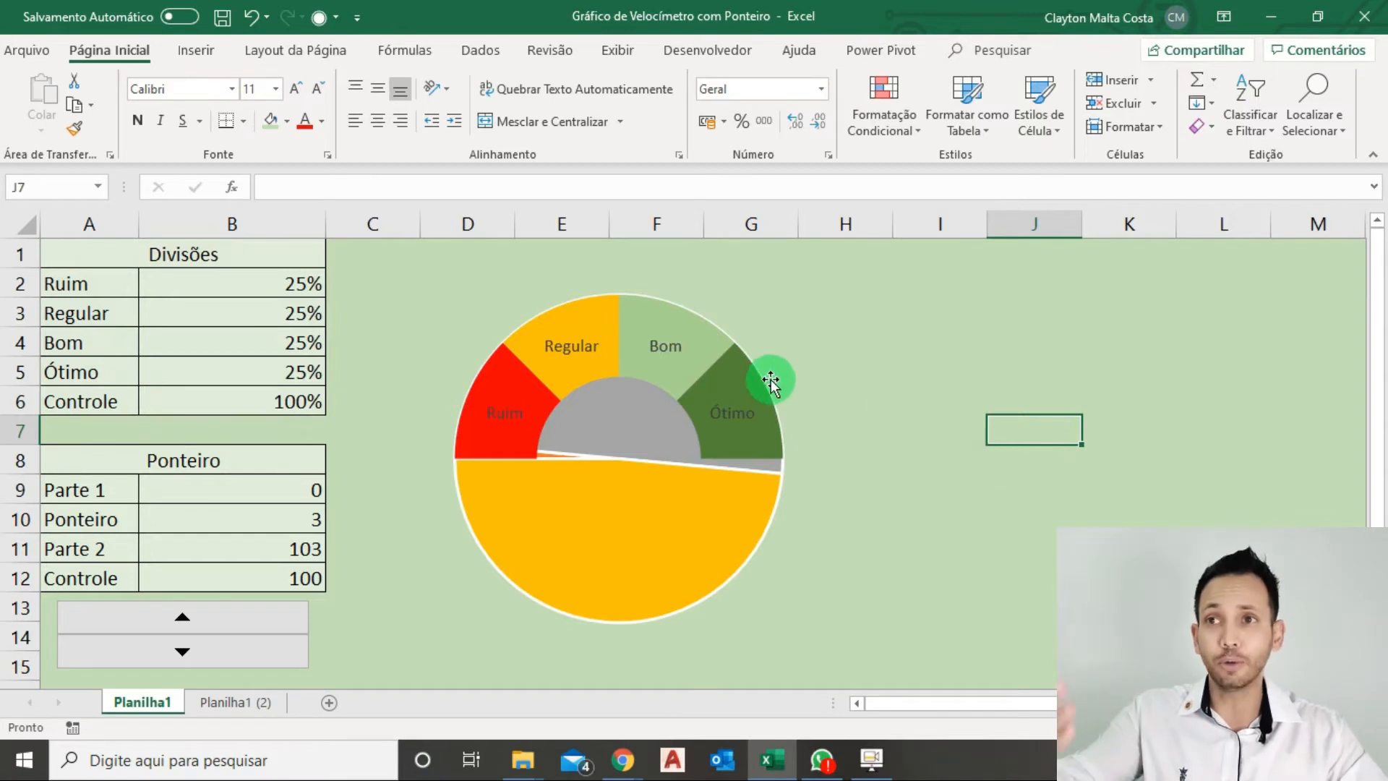
Plot the Ponteiro pie series on the secondary axis of the custom combination chart.
{"action": "right_click", "coordinate": [730, 360]}
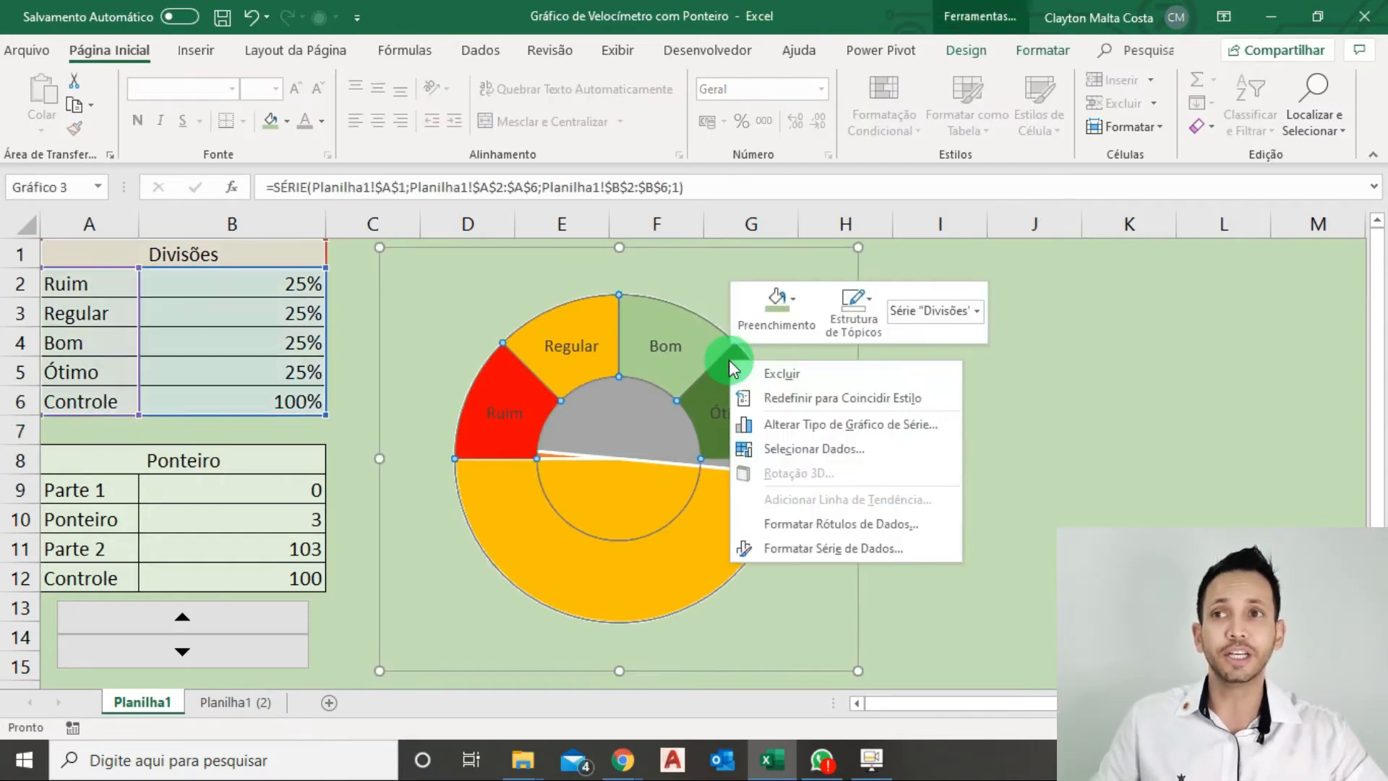
{"action": "left_click", "coordinate": [815, 423]}
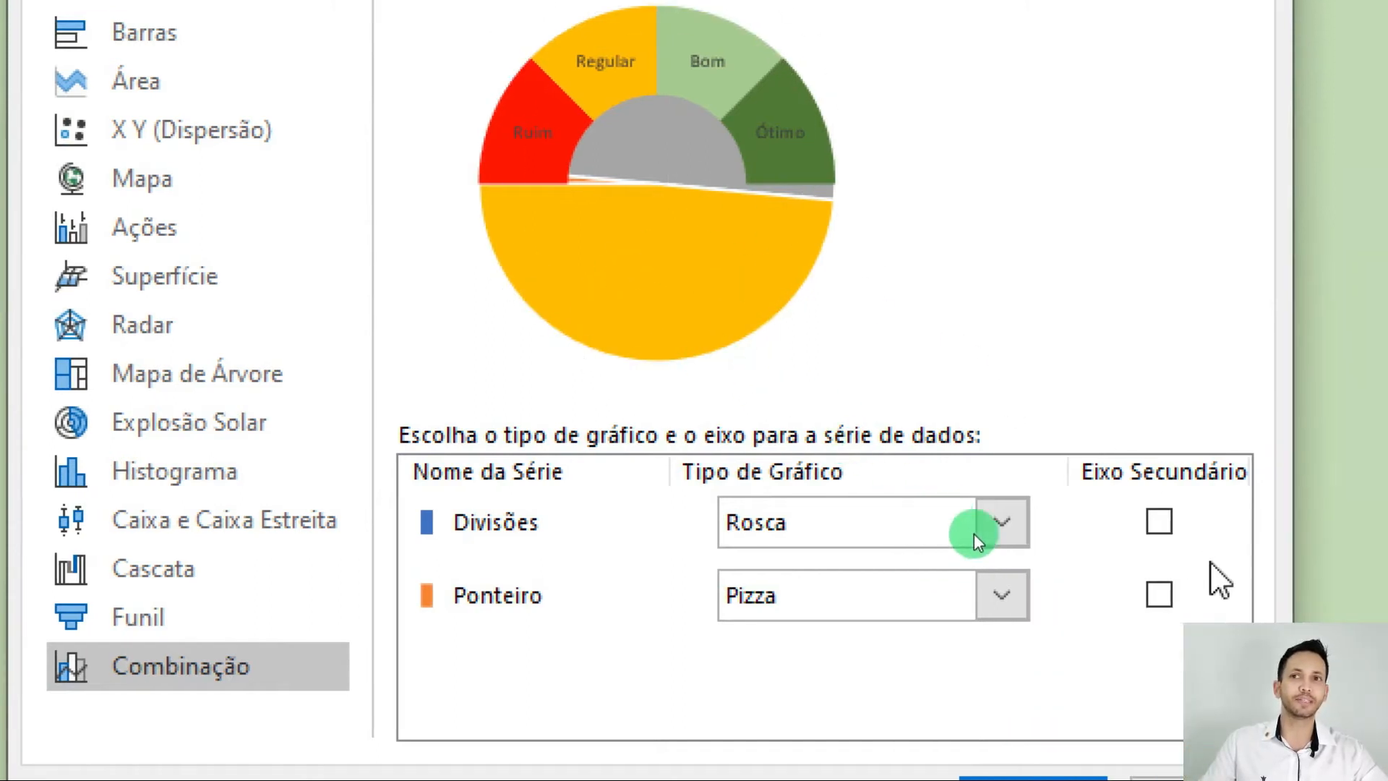
{"action": "left_click", "coordinate": [1161, 600]}
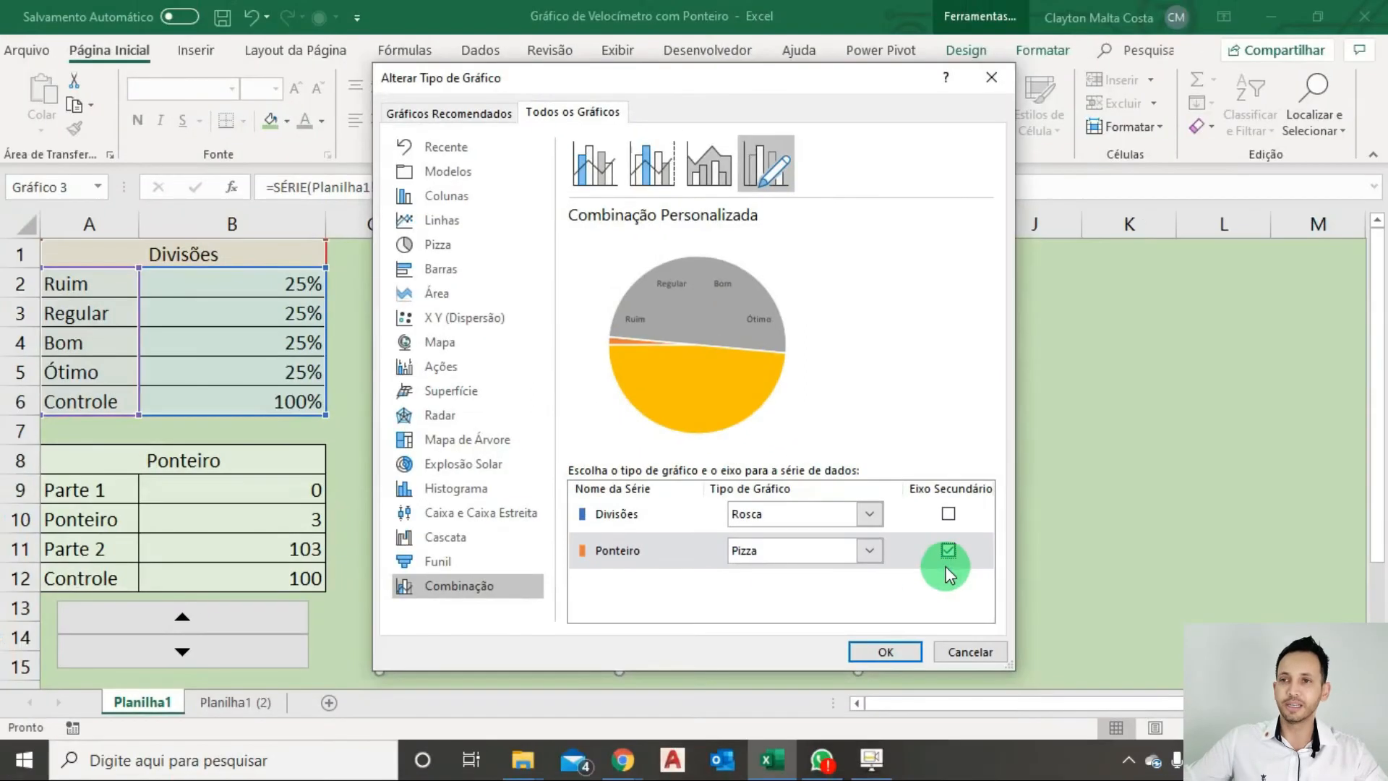
{"action": "left_click", "coordinate": [891, 647]}
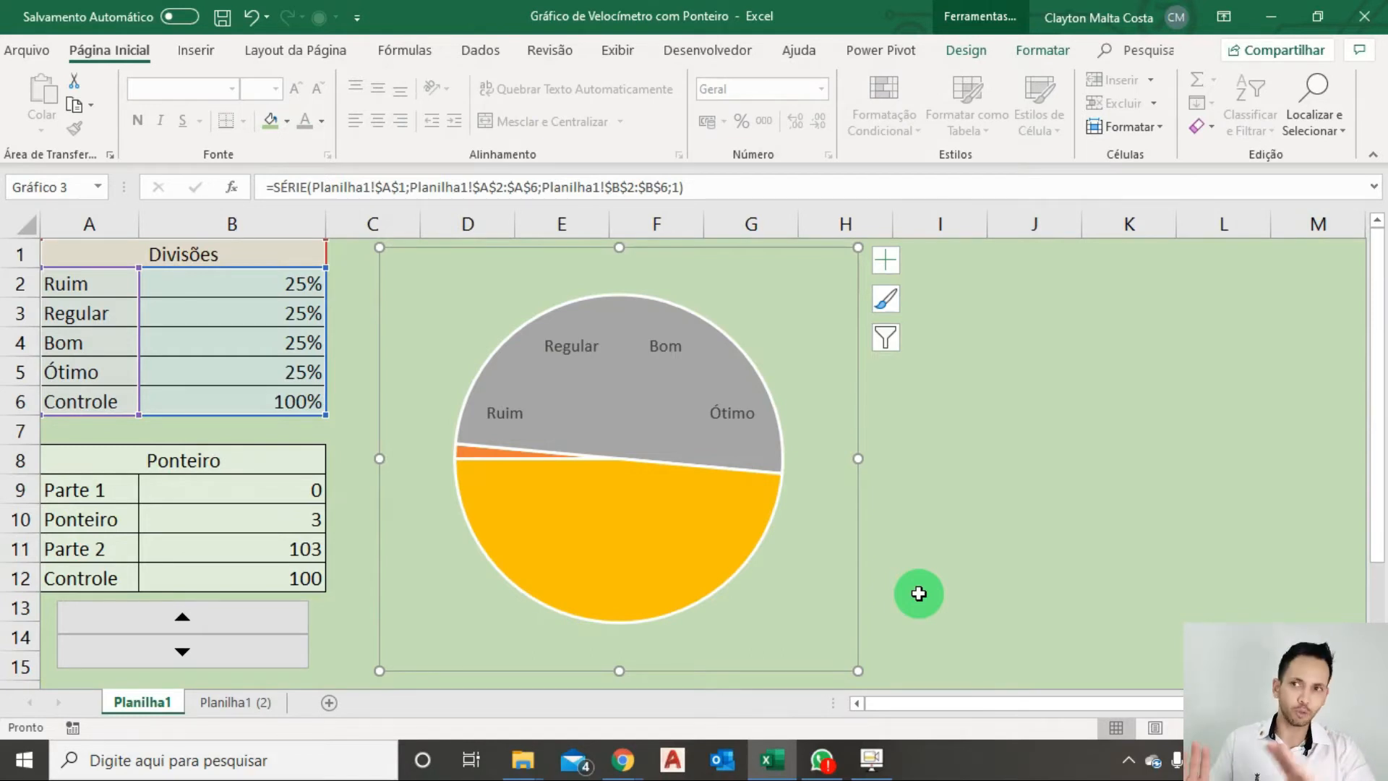
Remove the border line from the Ponteiro pie series, close the formatting pane and deselect the chart.
{"action": "left_click", "coordinate": [688, 573]}
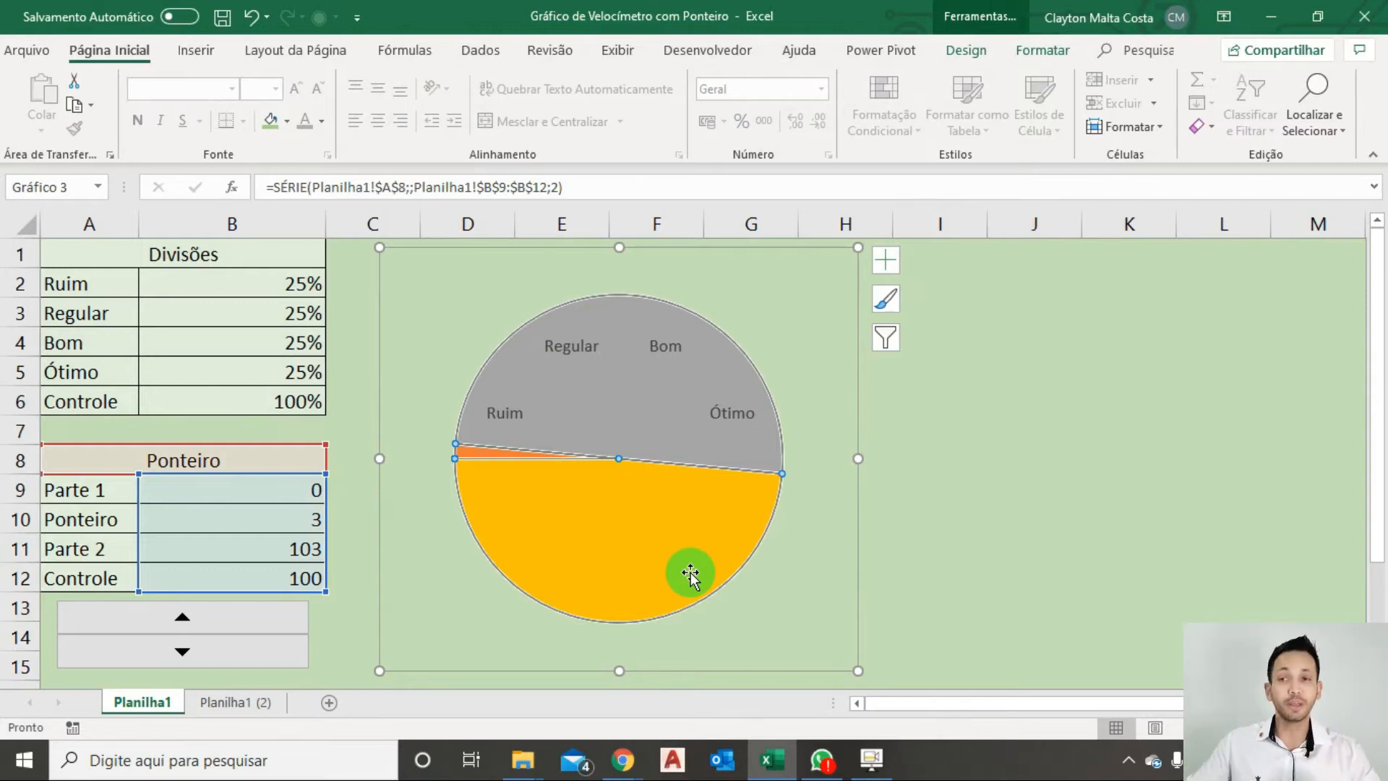
{"action": "right_click", "coordinate": [690, 574]}
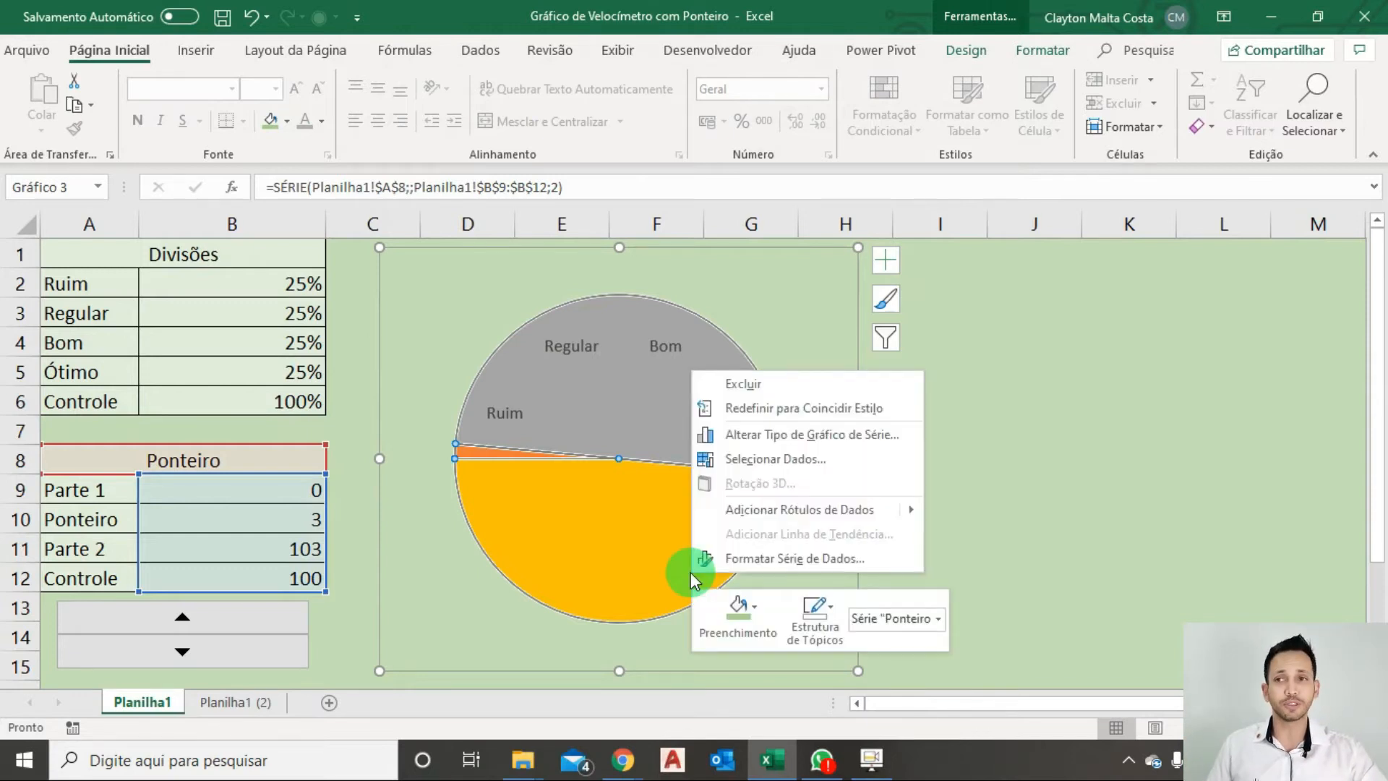
{"action": "left_click", "coordinate": [799, 563]}
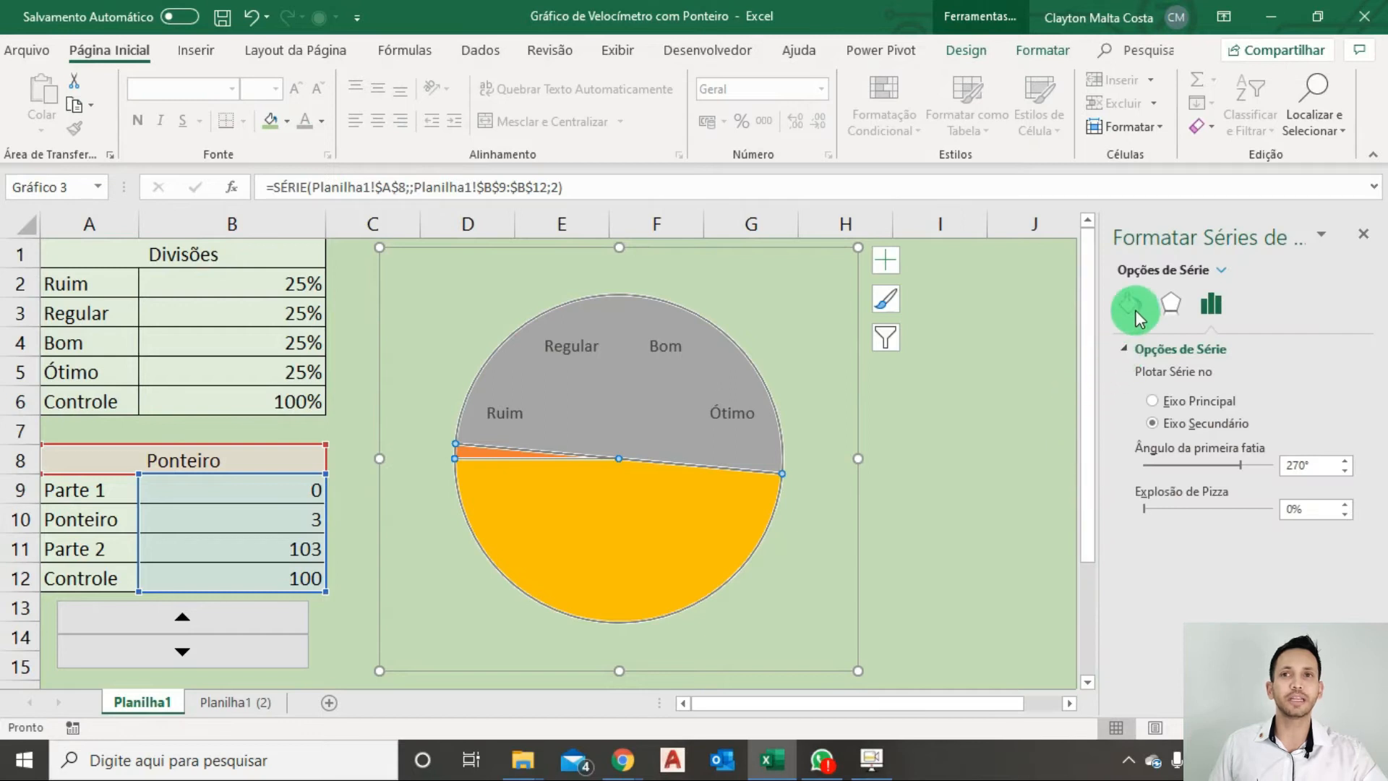
{"action": "left_click", "coordinate": [1133, 305]}
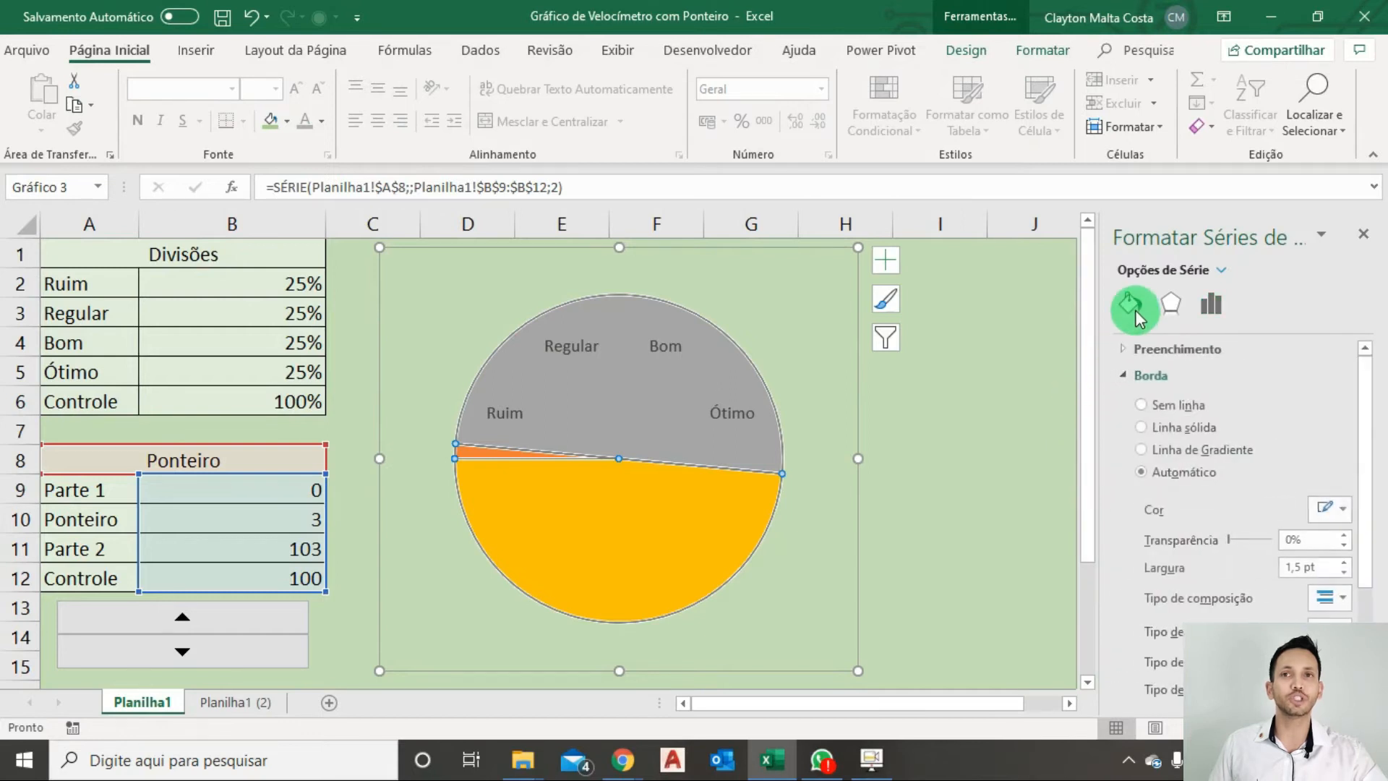
{"action": "left_click", "coordinate": [1142, 405]}
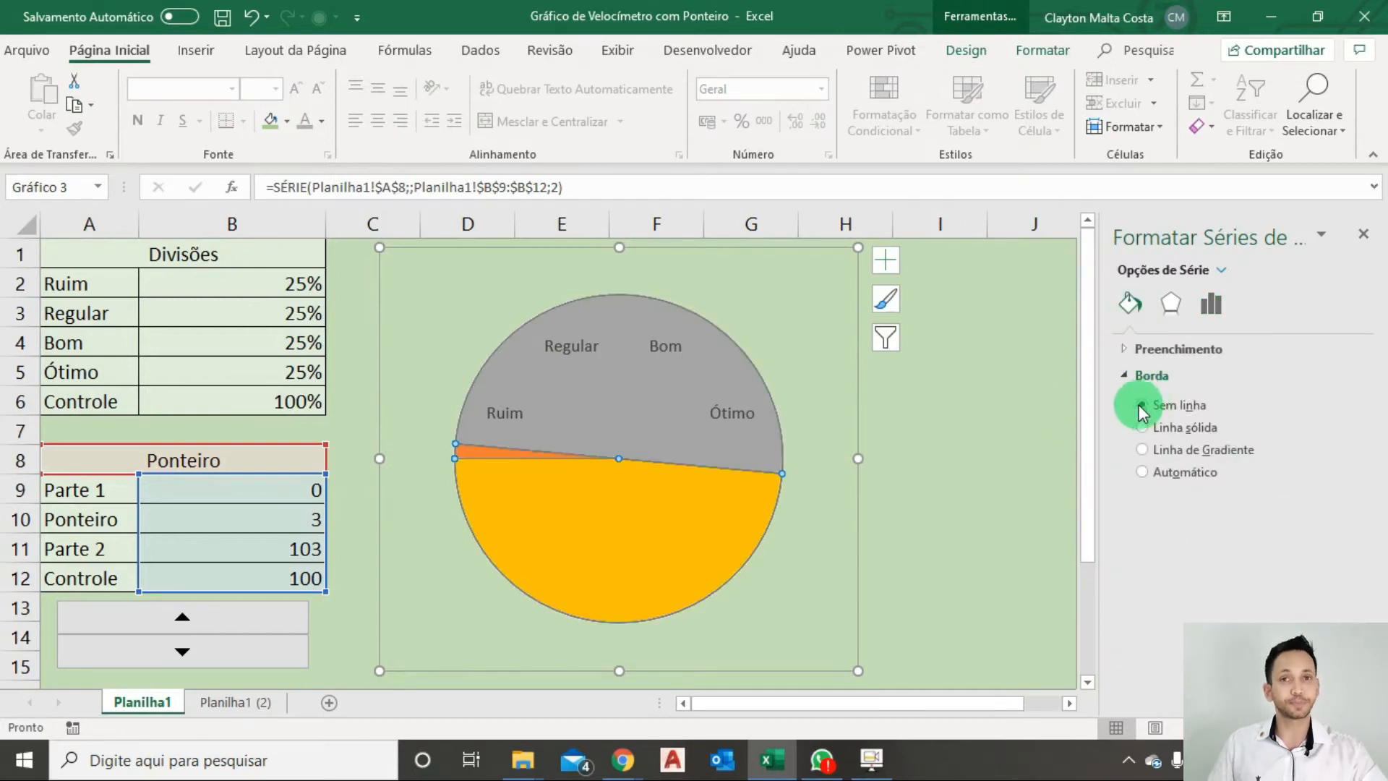
{"action": "left_click", "coordinate": [1030, 456]}
{"action": "left_click", "coordinate": [1027, 553]}
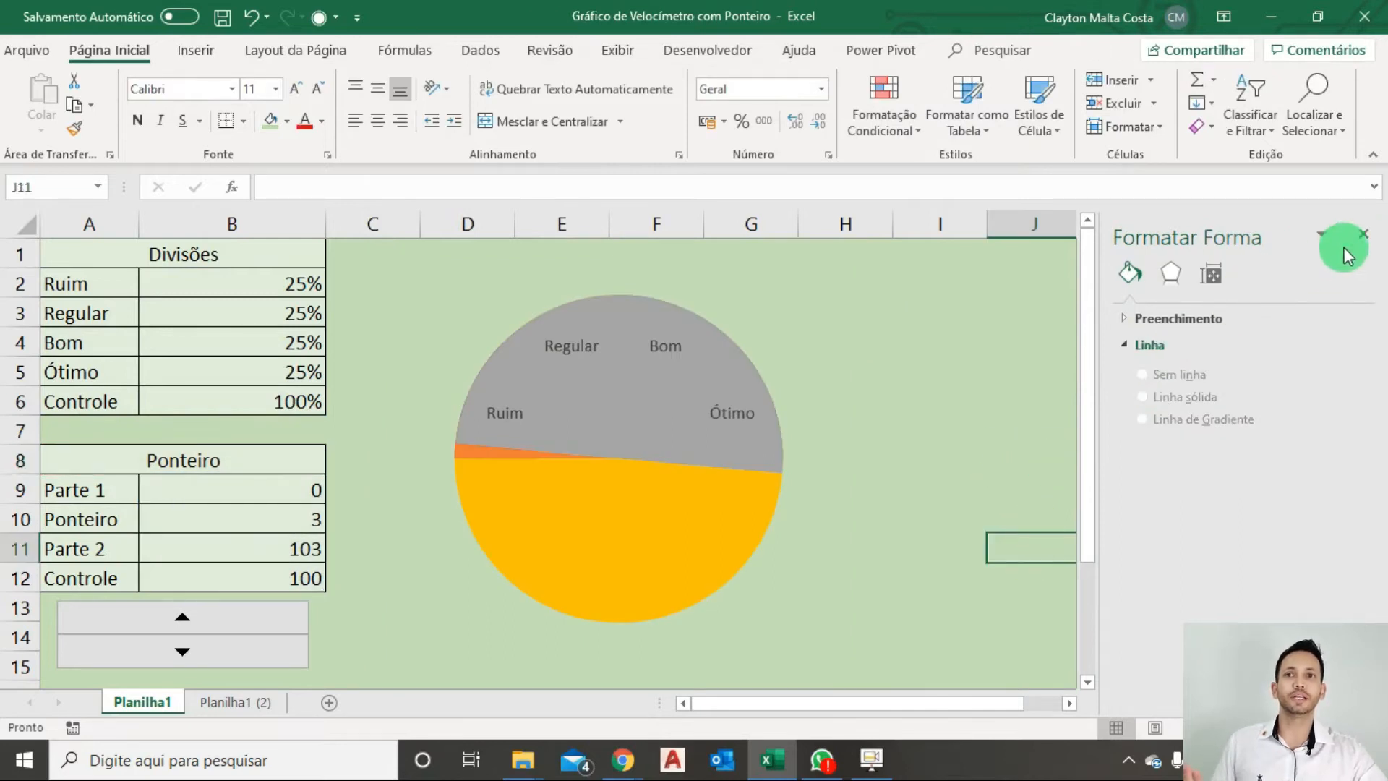
{"action": "left_click", "coordinate": [1362, 234]}
{"action": "left_click", "coordinate": [1162, 386]}
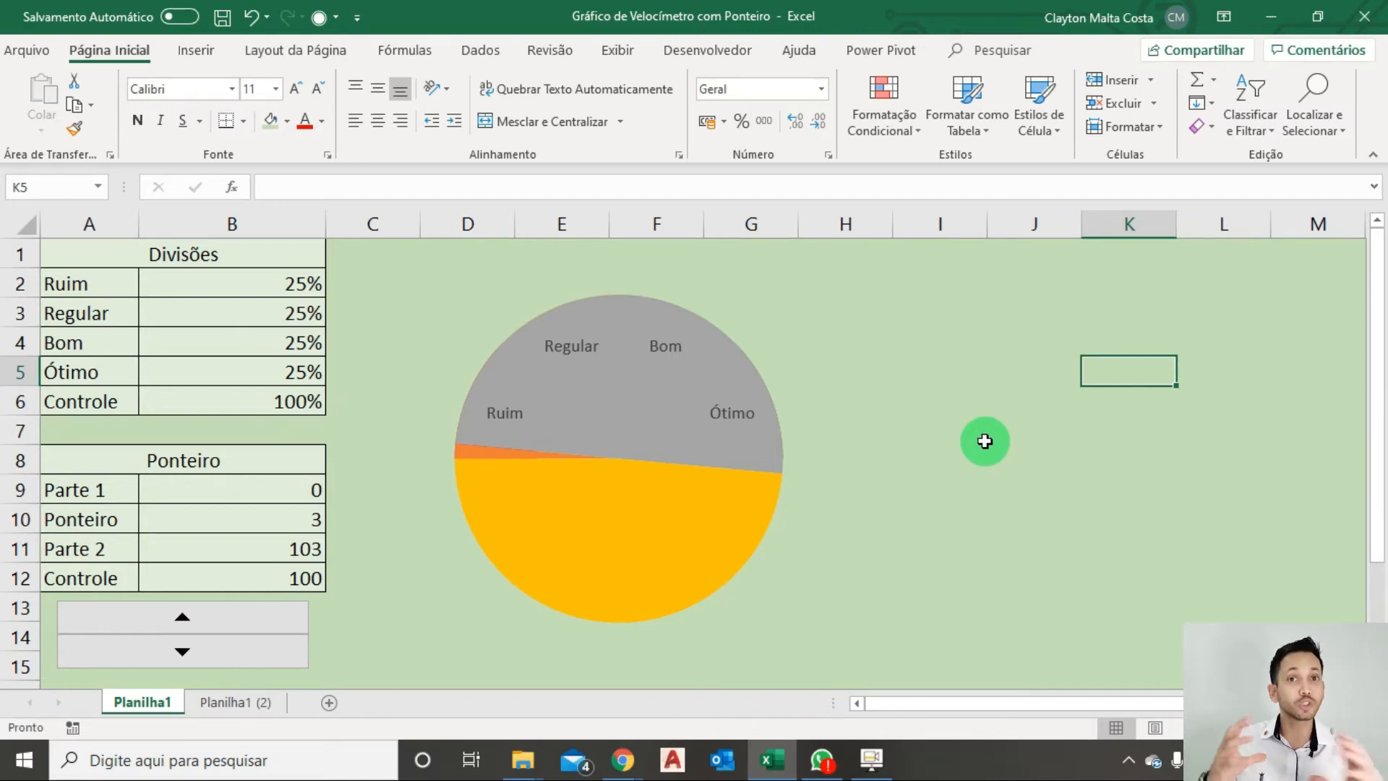
Set only the large lower slice of the Ponteiro pie (Controle) to no fill.
{"action": "left_click", "coordinate": [685, 538]}
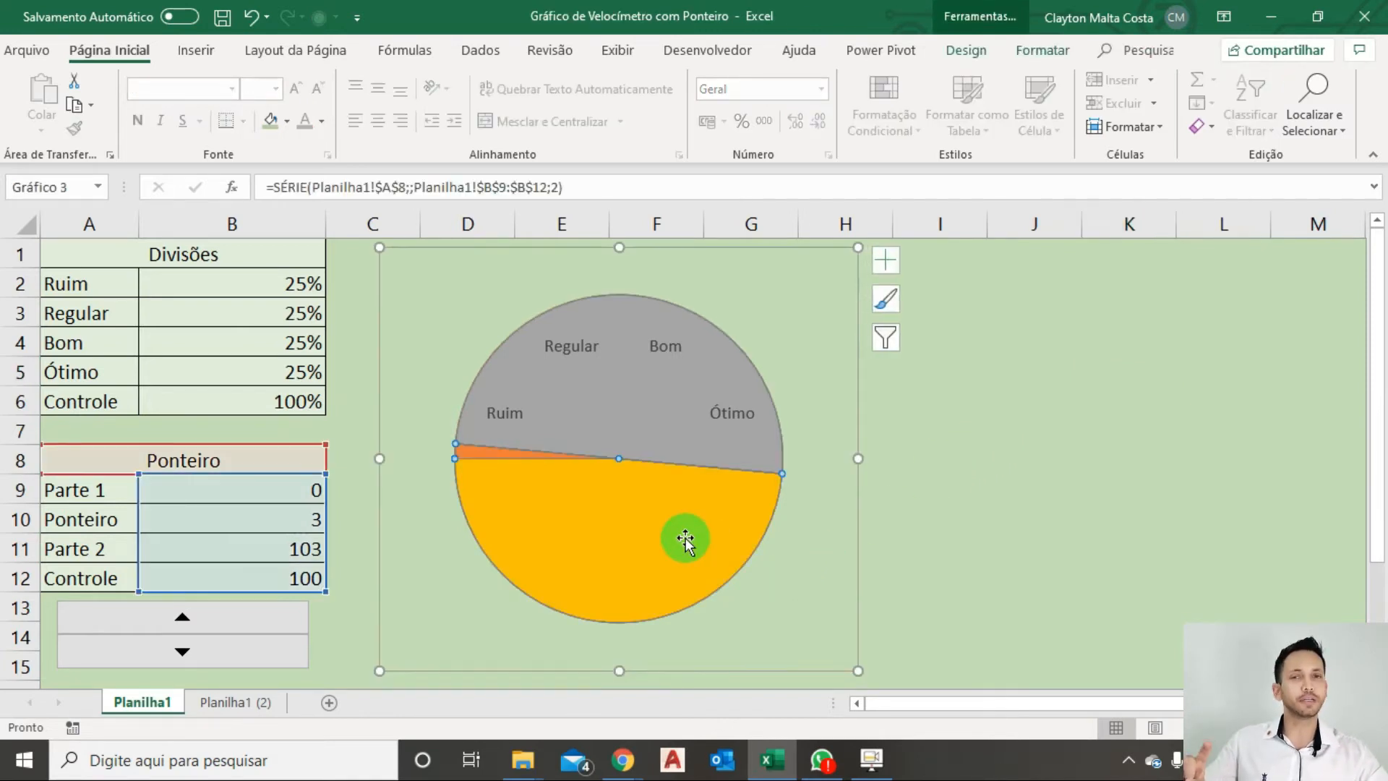
{"action": "left_click", "coordinate": [684, 537]}
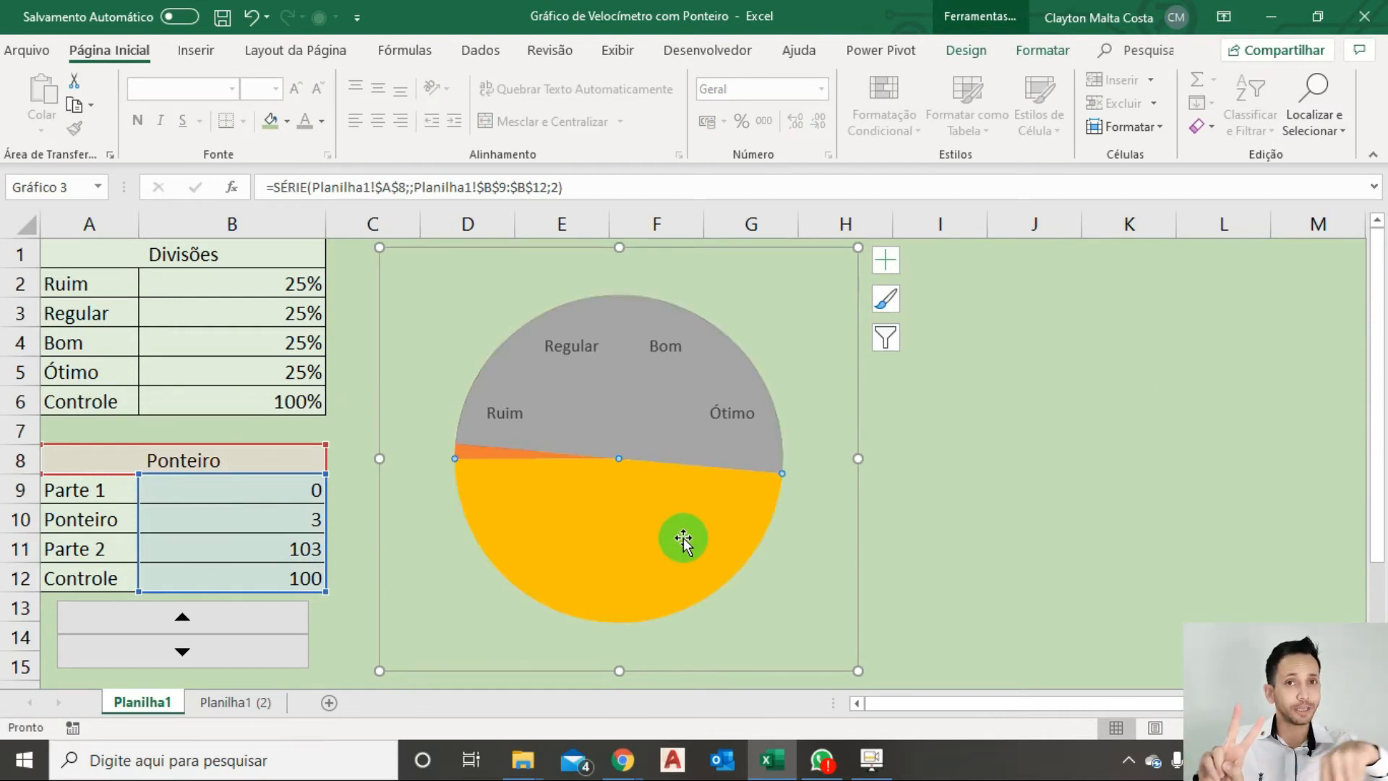
{"action": "left_click", "coordinate": [1019, 50]}
{"action": "left_click", "coordinate": [657, 77]}
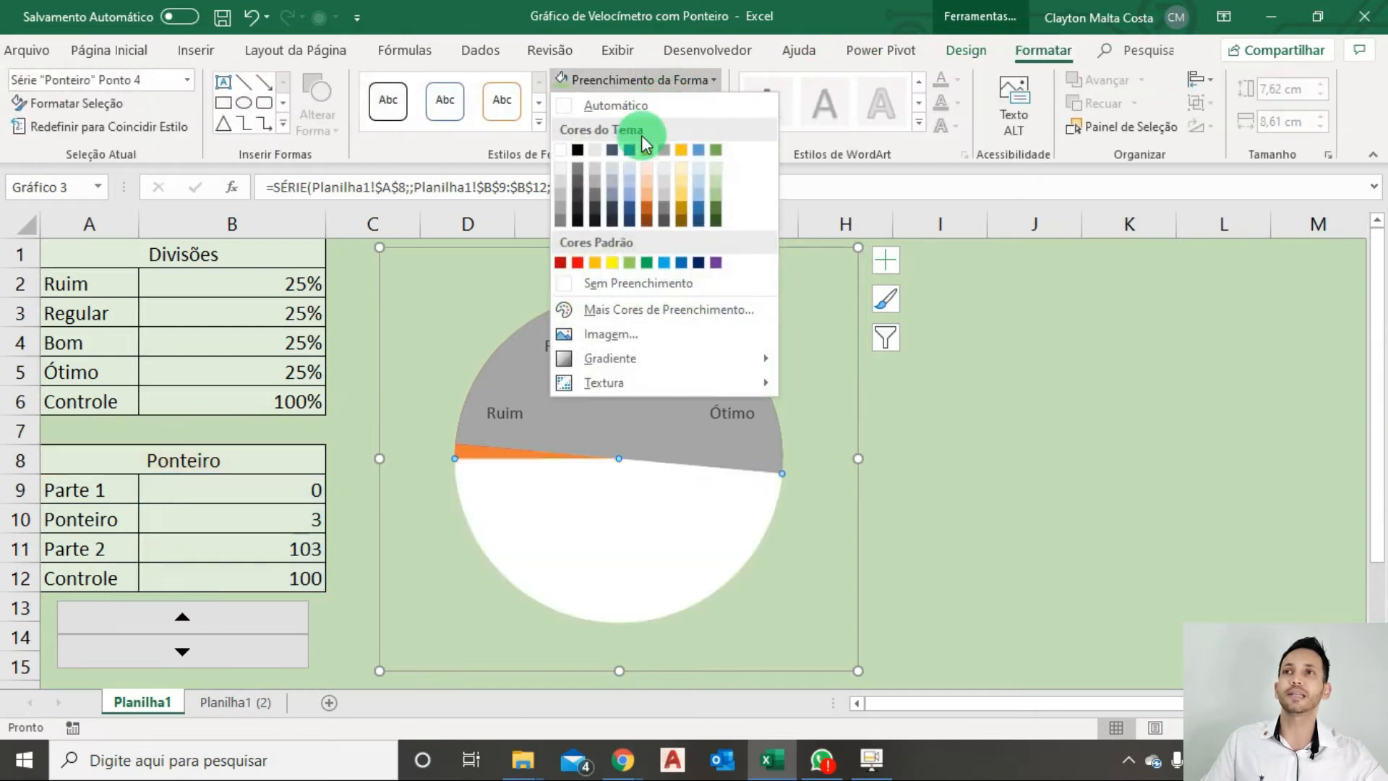
{"action": "left_click", "coordinate": [636, 284]}
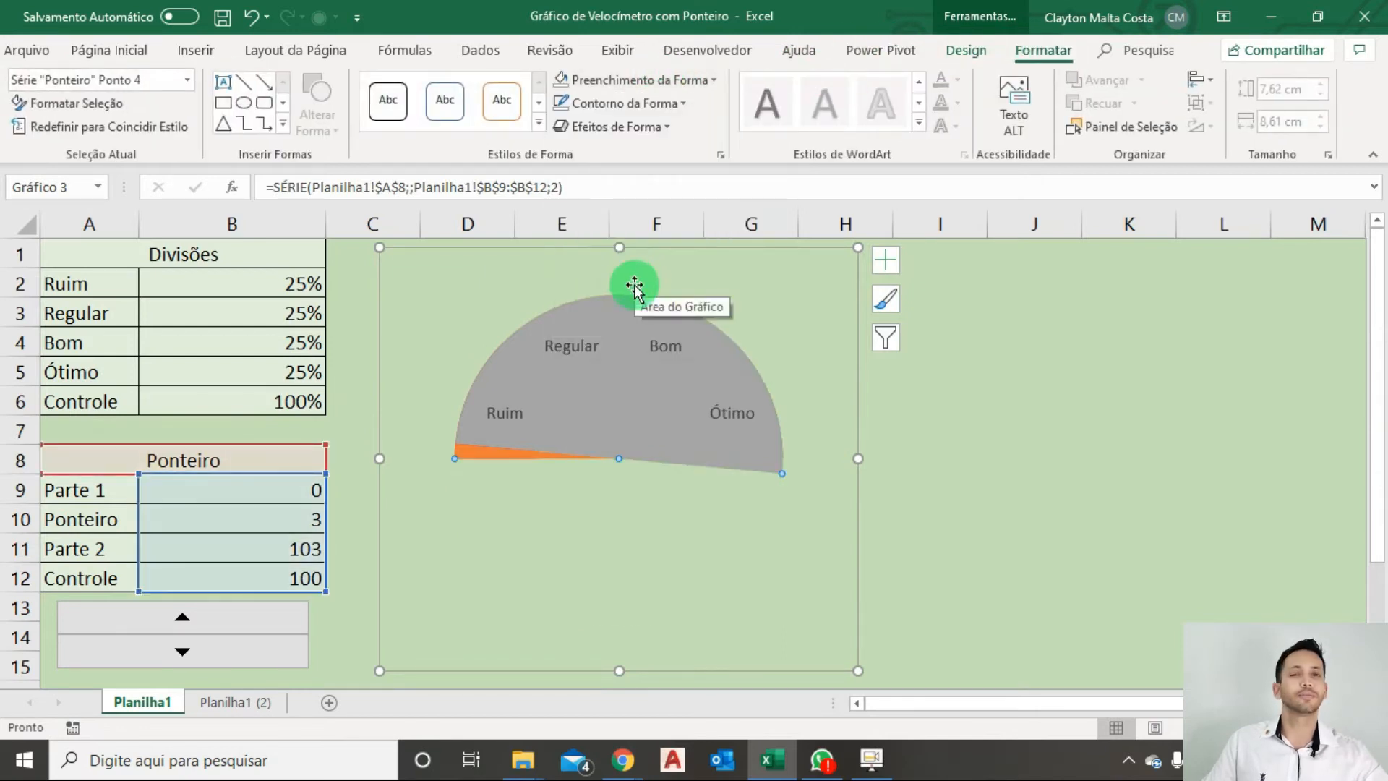
Set the grey upper slice of the Ponteiro pie (Parte 2) to no fill.
{"action": "left_click", "coordinate": [618, 396]}
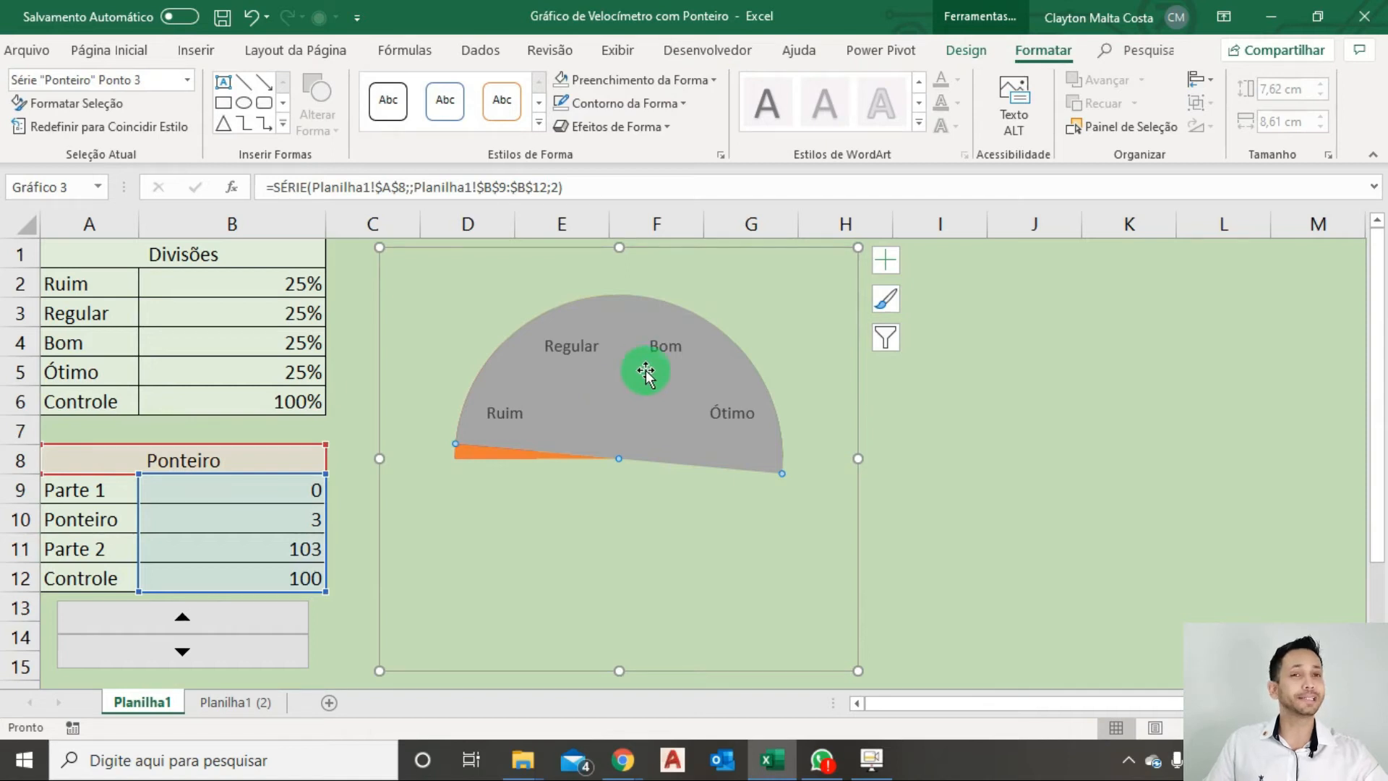
{"action": "left_click", "coordinate": [659, 81]}
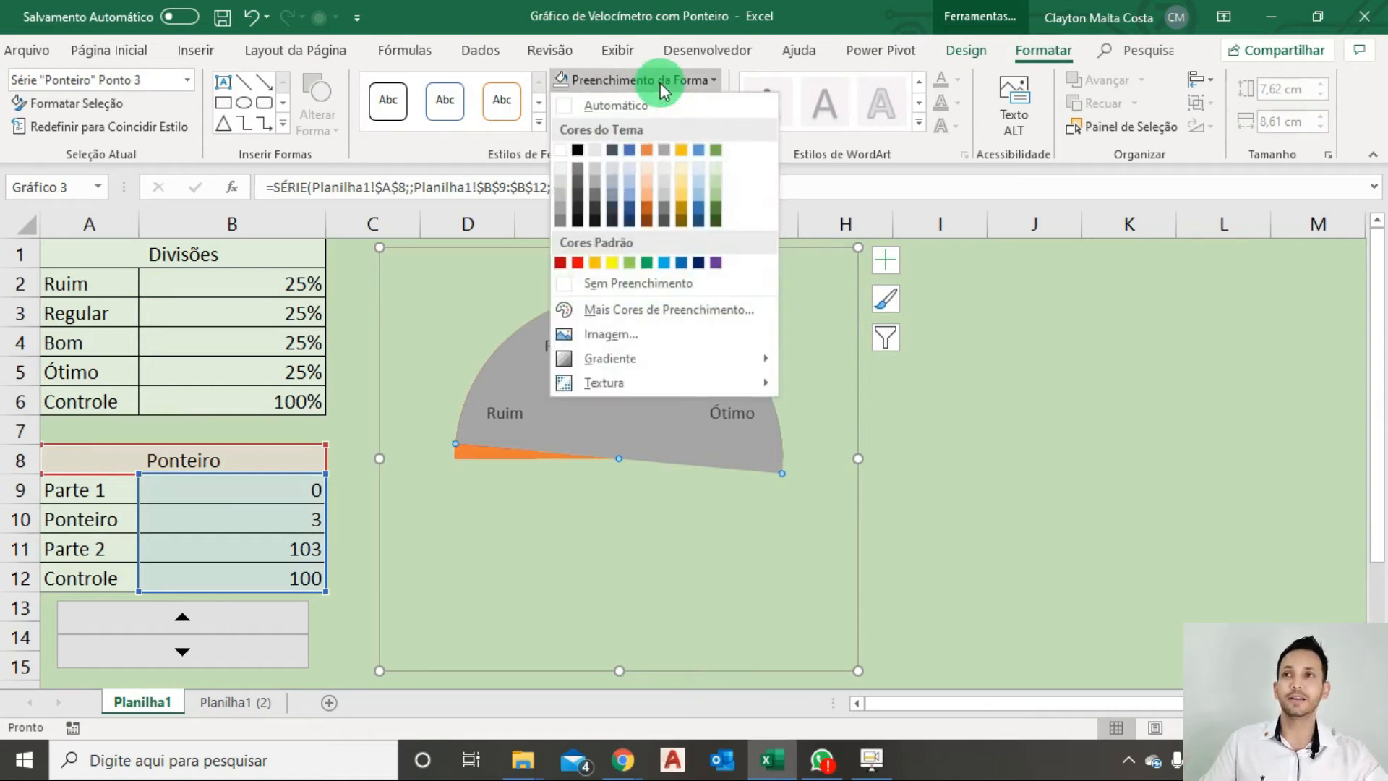
{"action": "left_click", "coordinate": [641, 282]}
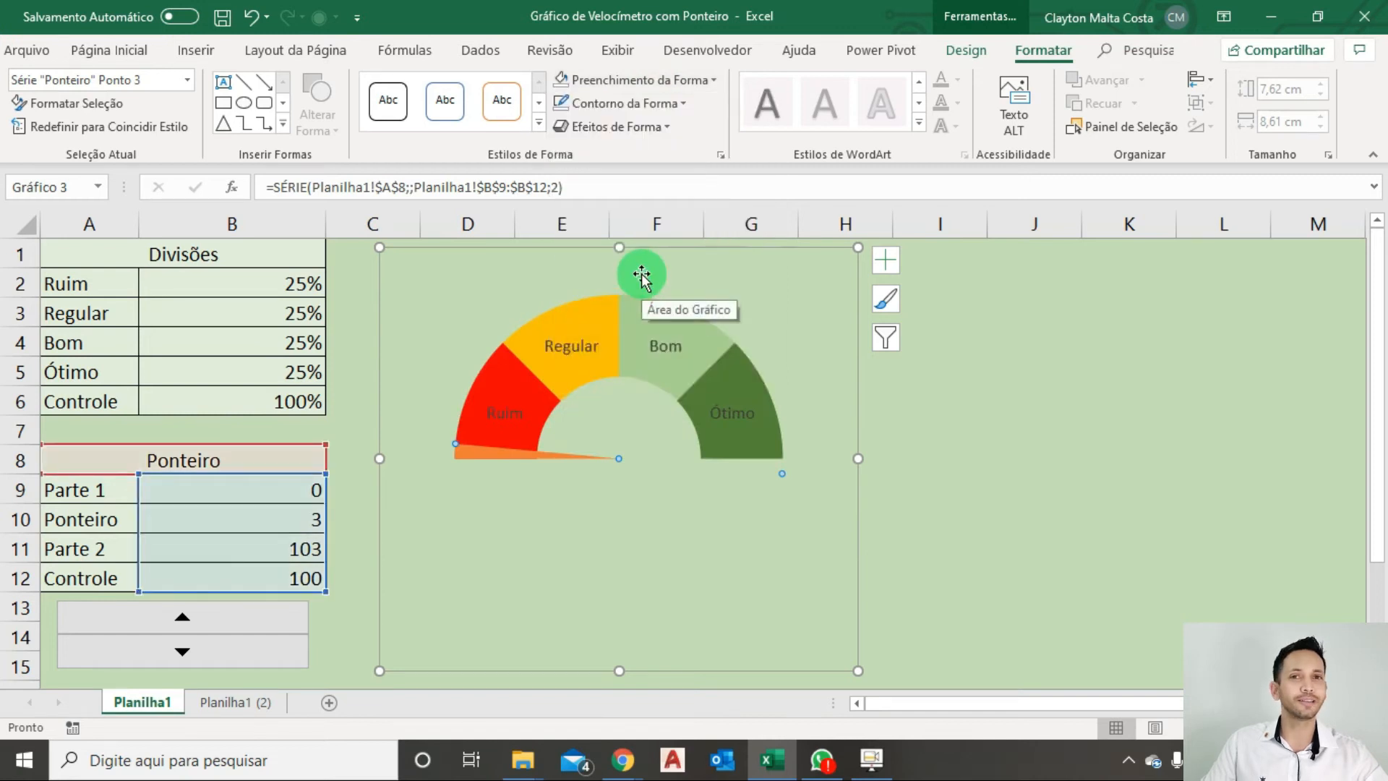
Fill the narrow orange pointer slice of the Ponteiro pie with black.
{"action": "left_click", "coordinate": [471, 454]}
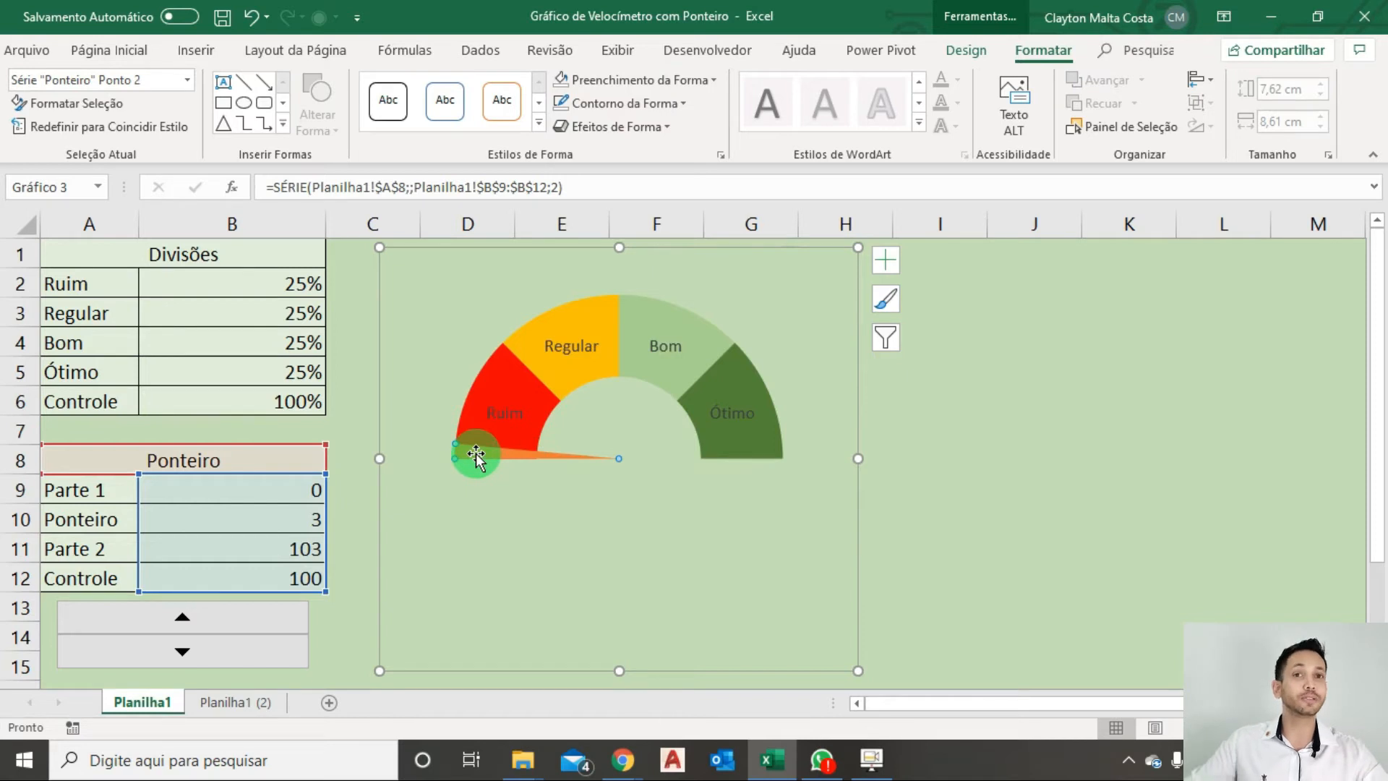
{"action": "left_click", "coordinate": [675, 88]}
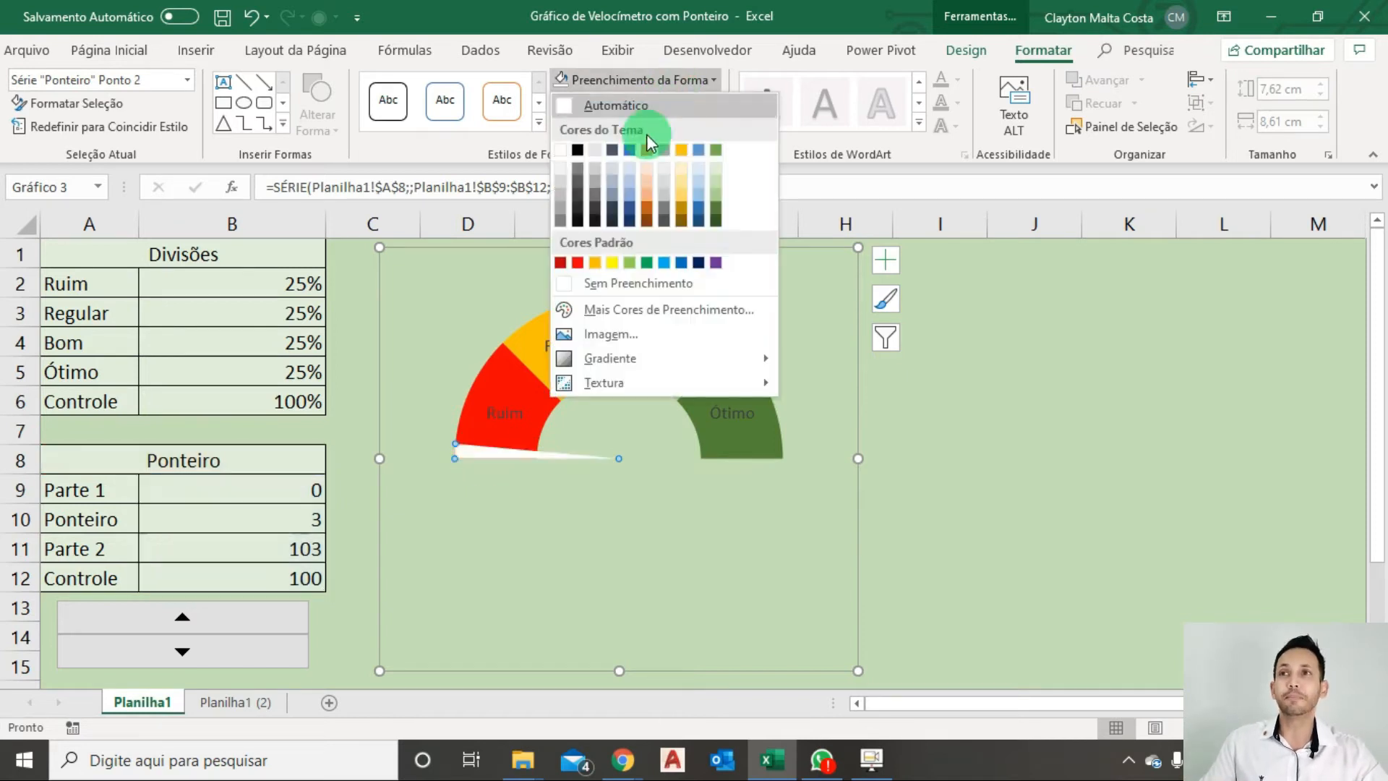
{"action": "left_click", "coordinate": [578, 154]}
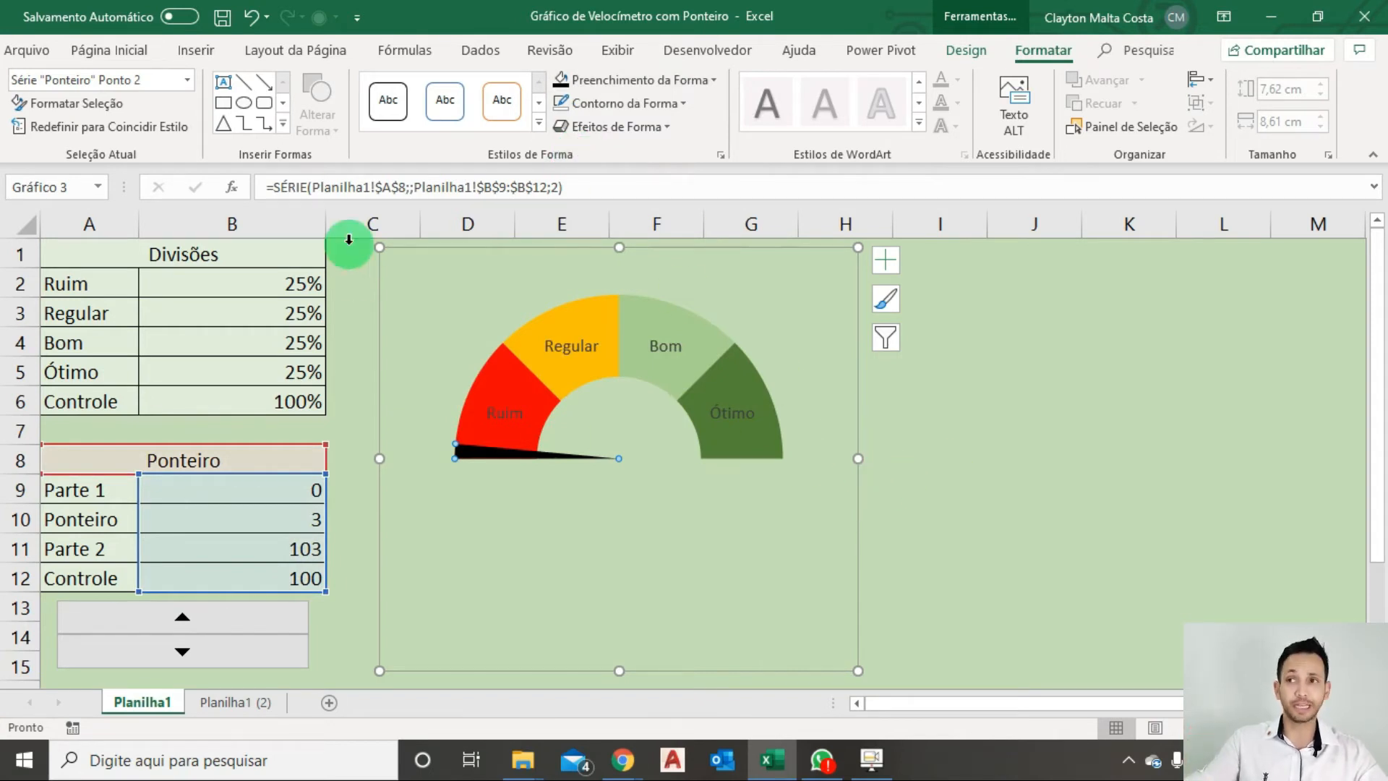
Draw an oval shape of about 1.1 × 1.15 cm on the empty sheet area beside the chart.
{"action": "left_click", "coordinate": [194, 52]}
{"action": "left_click", "coordinate": [254, 114]}
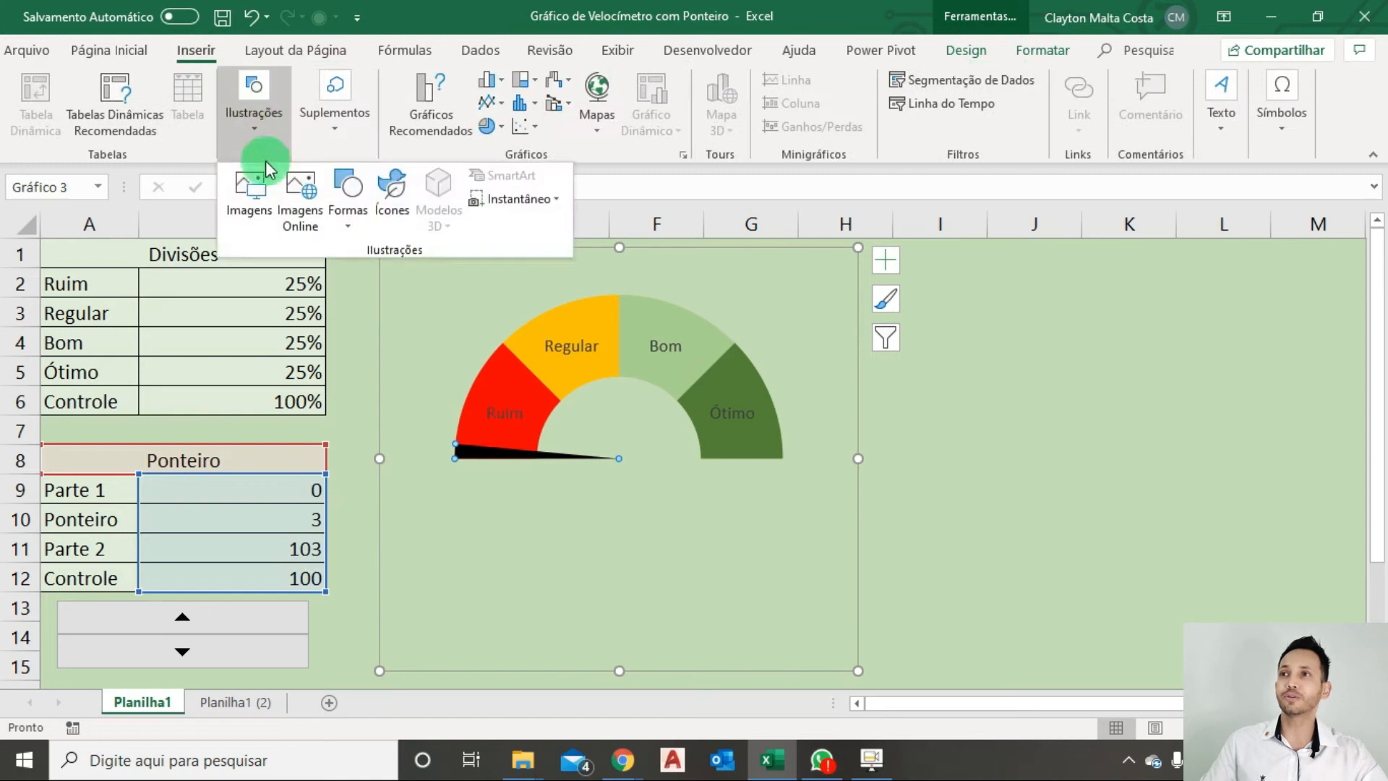
{"action": "left_click", "coordinate": [357, 233]}
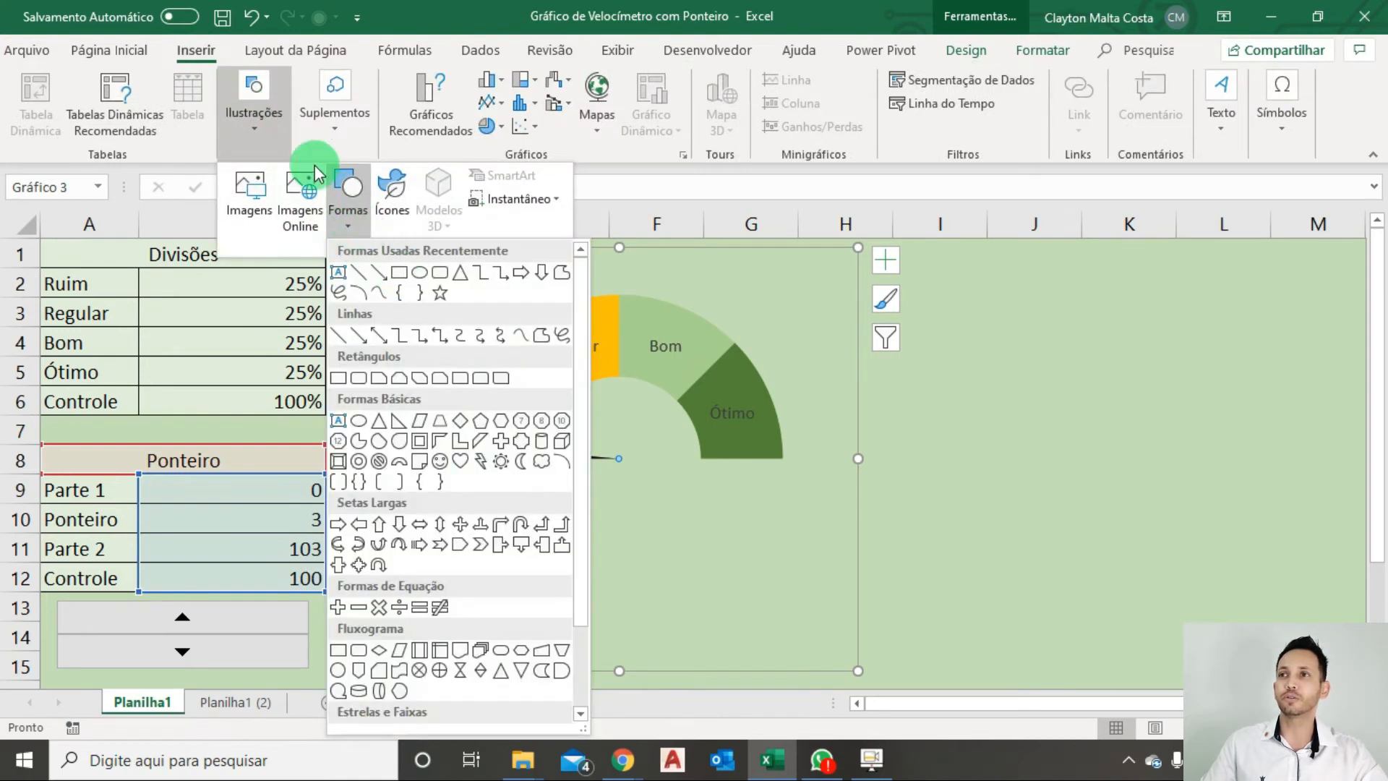
{"action": "left_click", "coordinate": [413, 271]}
{"action": "left_click_drag", "start_coordinate": [931, 376], "coordinate": [997, 434]}
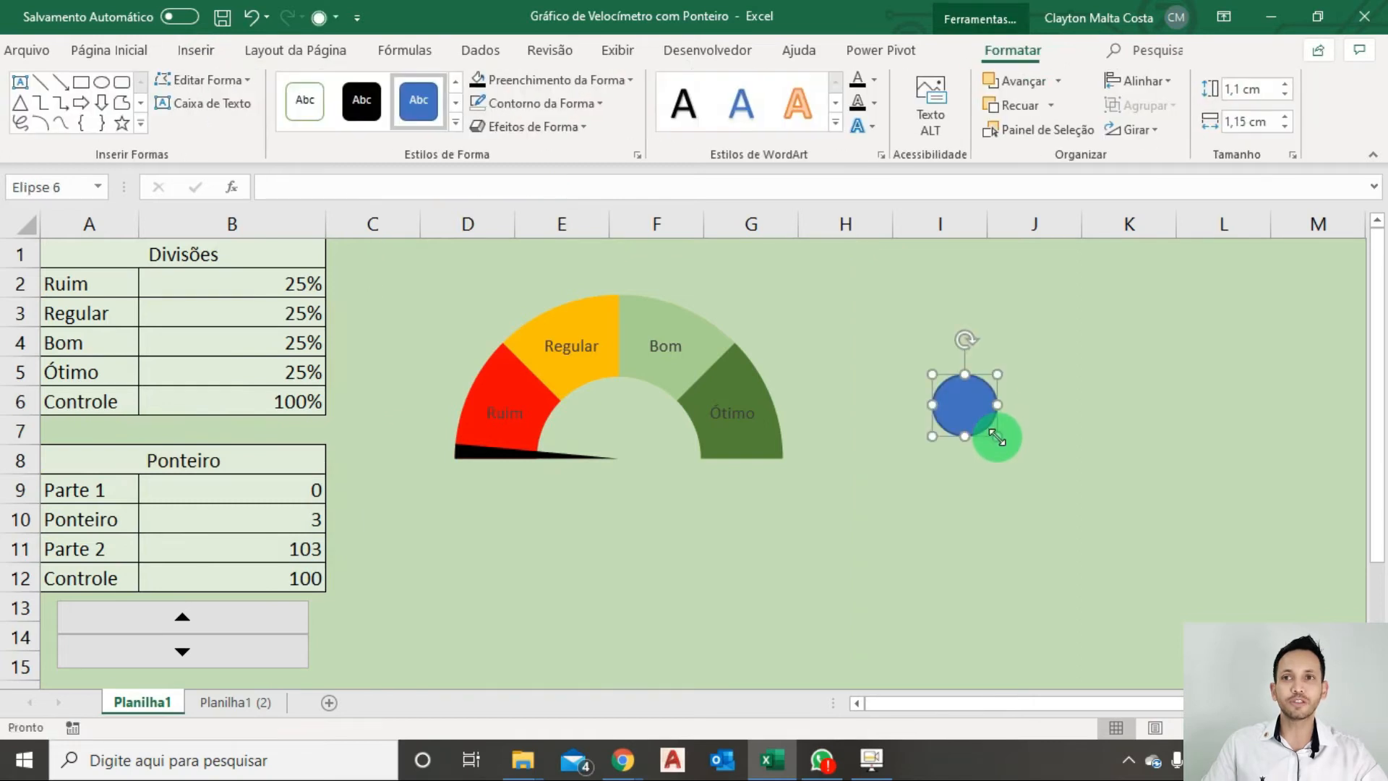
Give the circle the solid black shape style and the first preset shape effect in the second row of presets.
{"action": "left_click", "coordinate": [371, 129]}
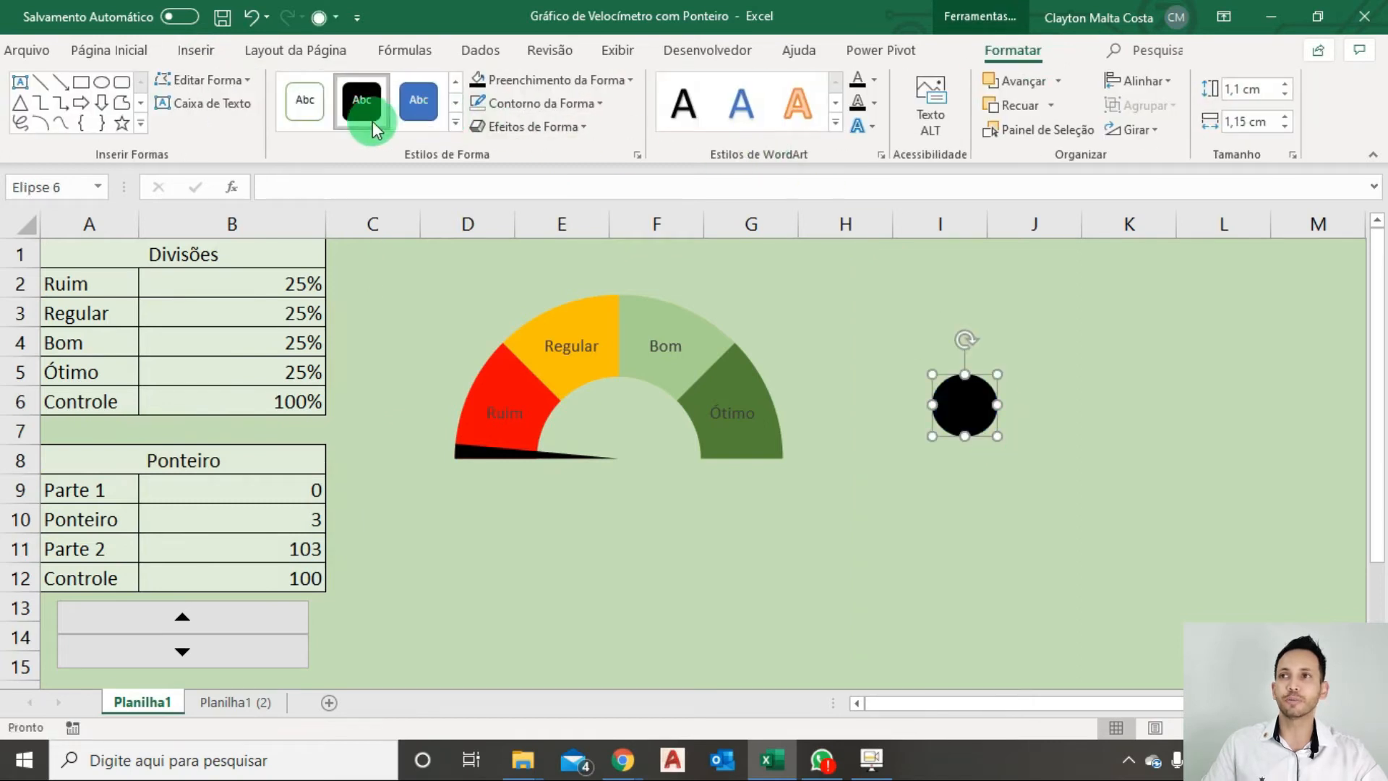
{"action": "left_click", "coordinate": [544, 127]}
{"action": "mouse_move", "coordinate": [589, 176]}
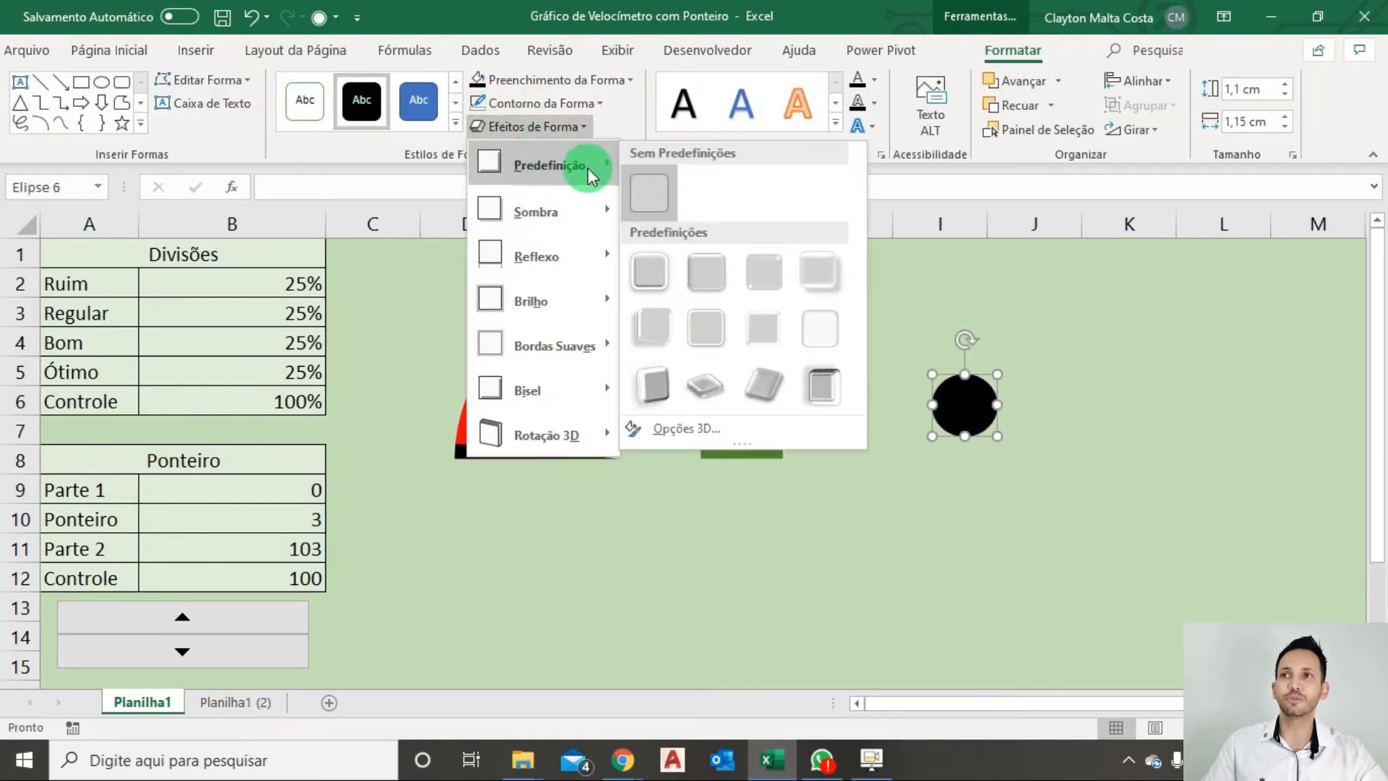
{"action": "left_click", "coordinate": [651, 314]}
Move the black circle onto the gauge's centre so it covers the pointer's inner end, and deselect it.
{"action": "left_click_drag", "start_coordinate": [974, 441], "coordinate": [610, 470]}
{"action": "key", "text": "Up"}
{"action": "key", "text": "Up"}
{"action": "key", "text": "Right"}
{"action": "key", "text": "Left"}
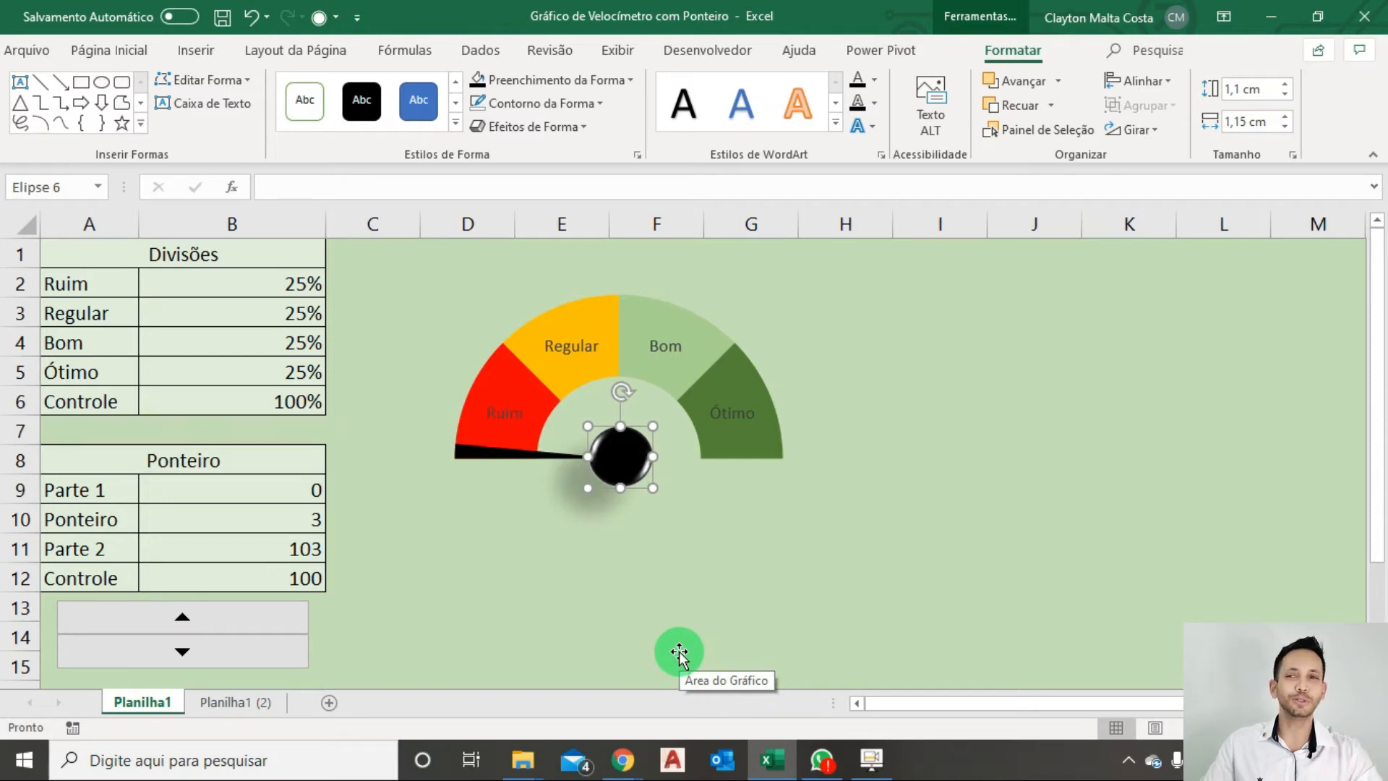
{"action": "left_click", "coordinate": [938, 463]}
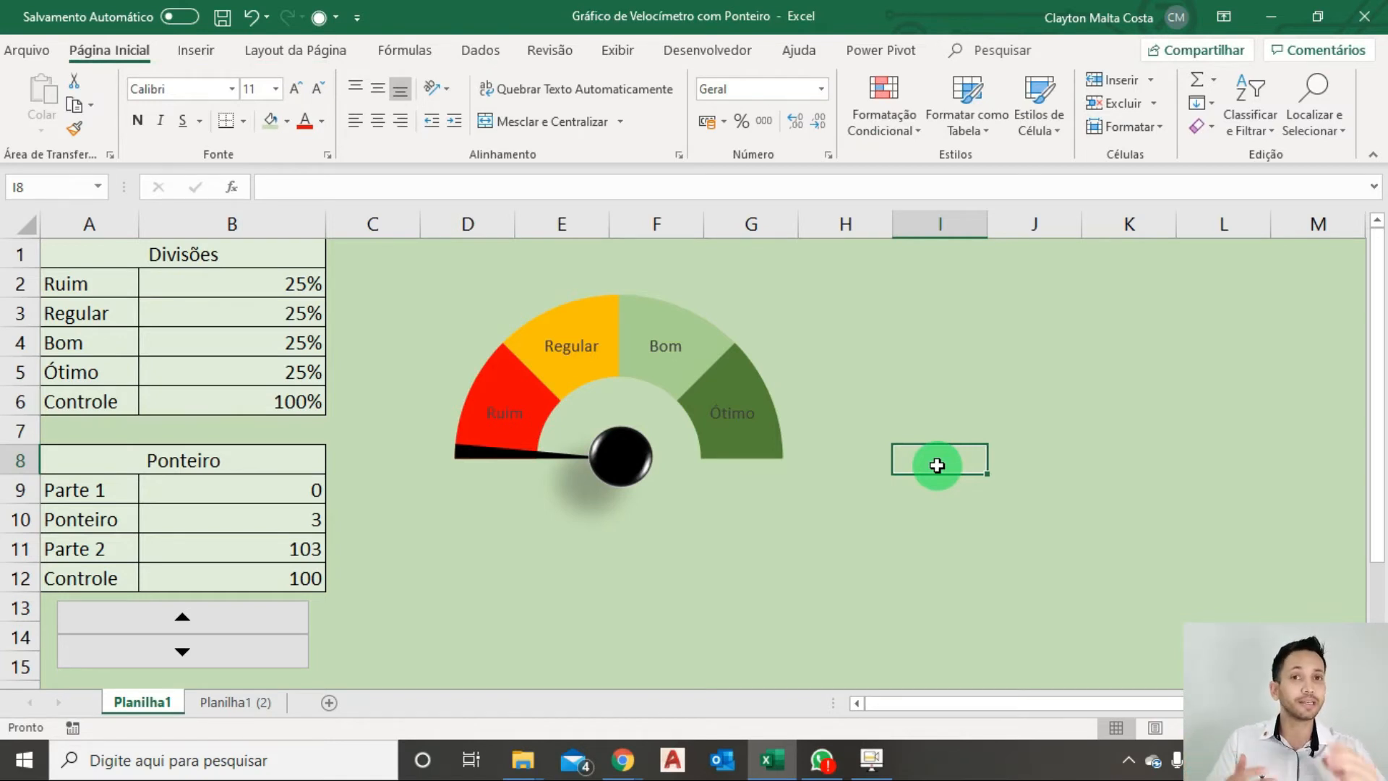
Delete the spin button control below the Ponteiro table.
{"action": "right_click", "coordinate": [112, 657]}
{"action": "left_click", "coordinate": [1046, 536]}
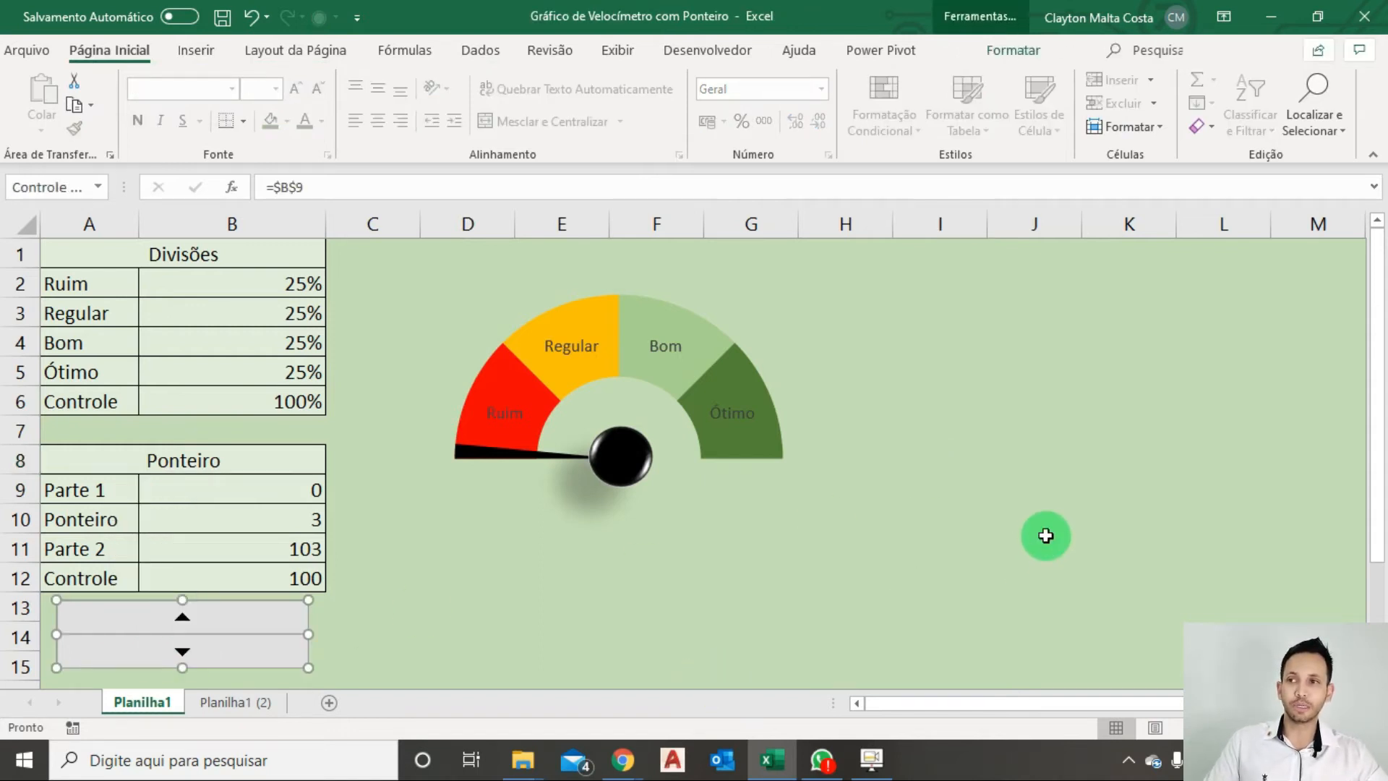
{"action": "key", "text": "Delete"}
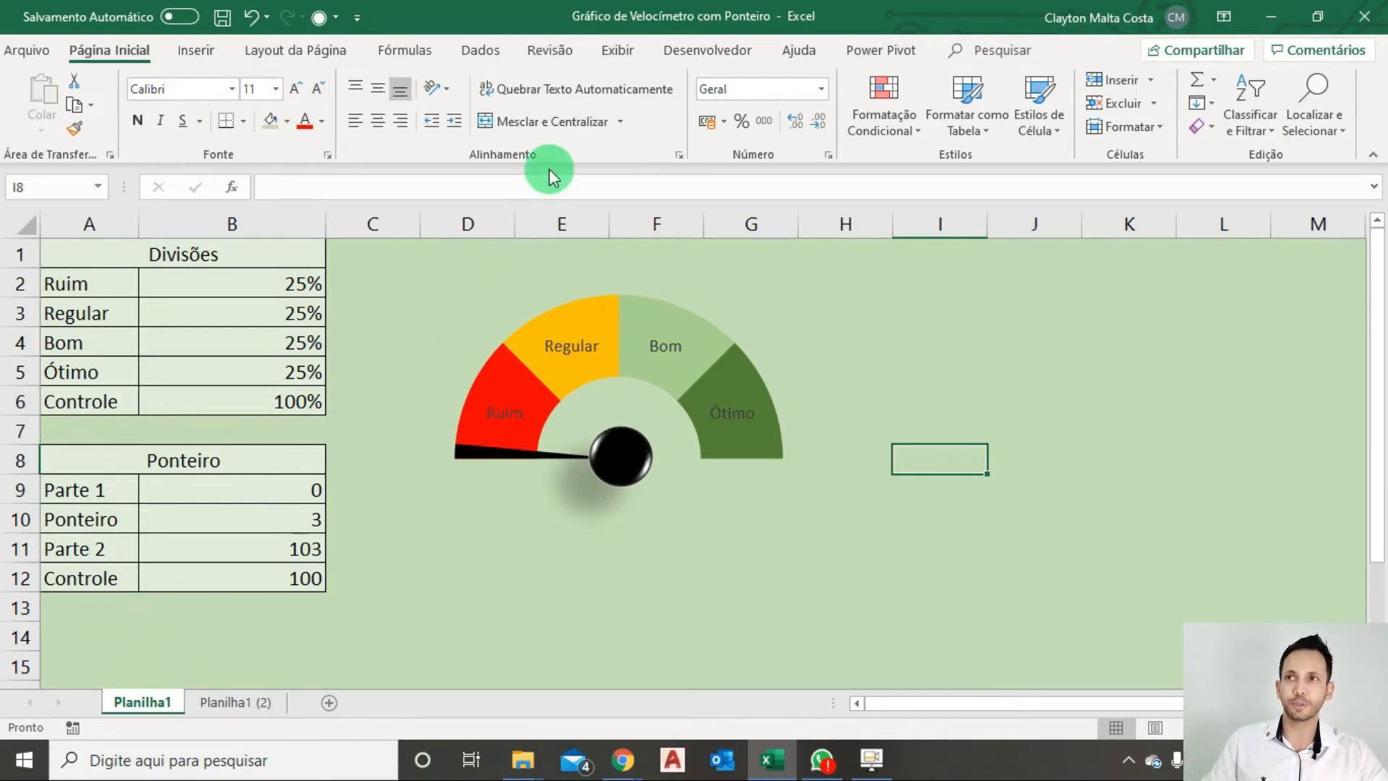
Check in the Excel ribbon customization options that the Desenvolvedor tab is enabled, and leave the options without changes.
{"action": "left_click", "coordinate": [700, 51]}
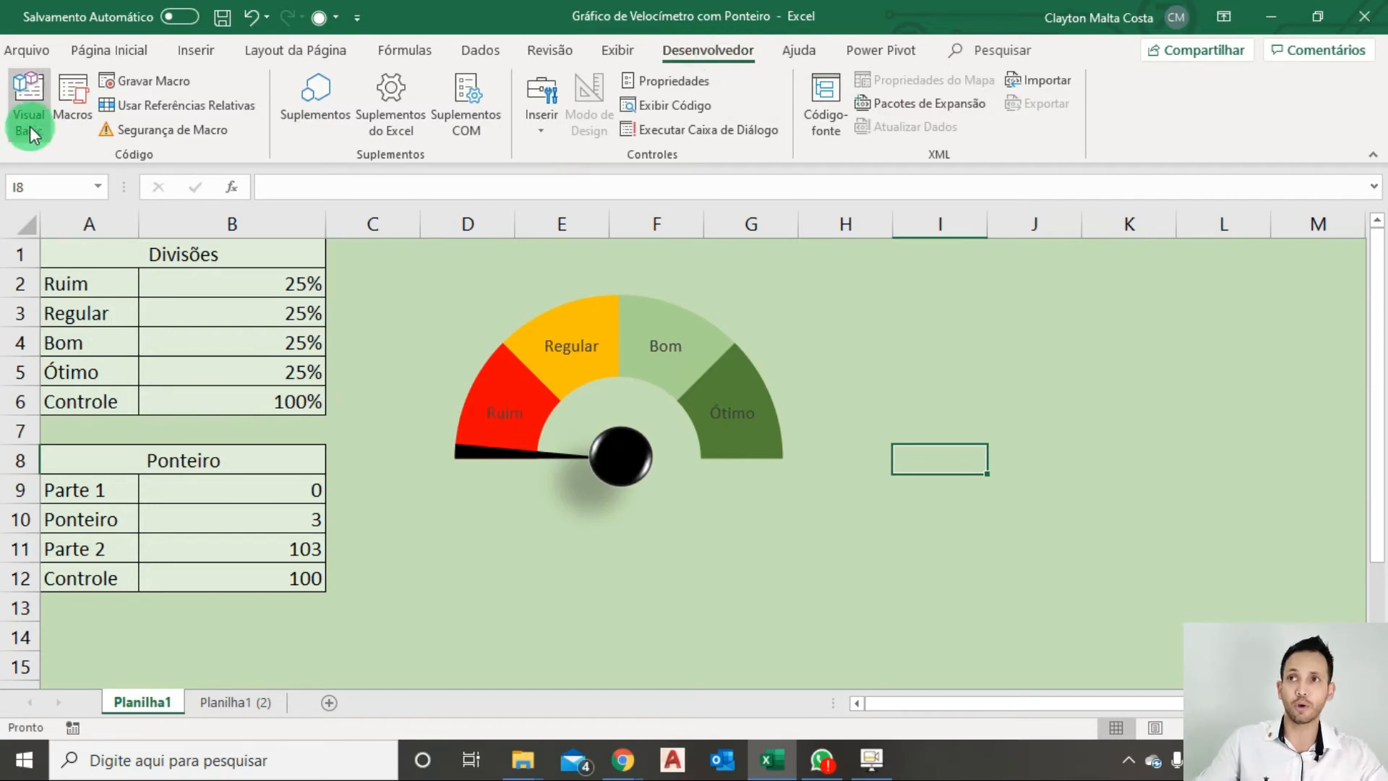
{"action": "left_click", "coordinate": [16, 52]}
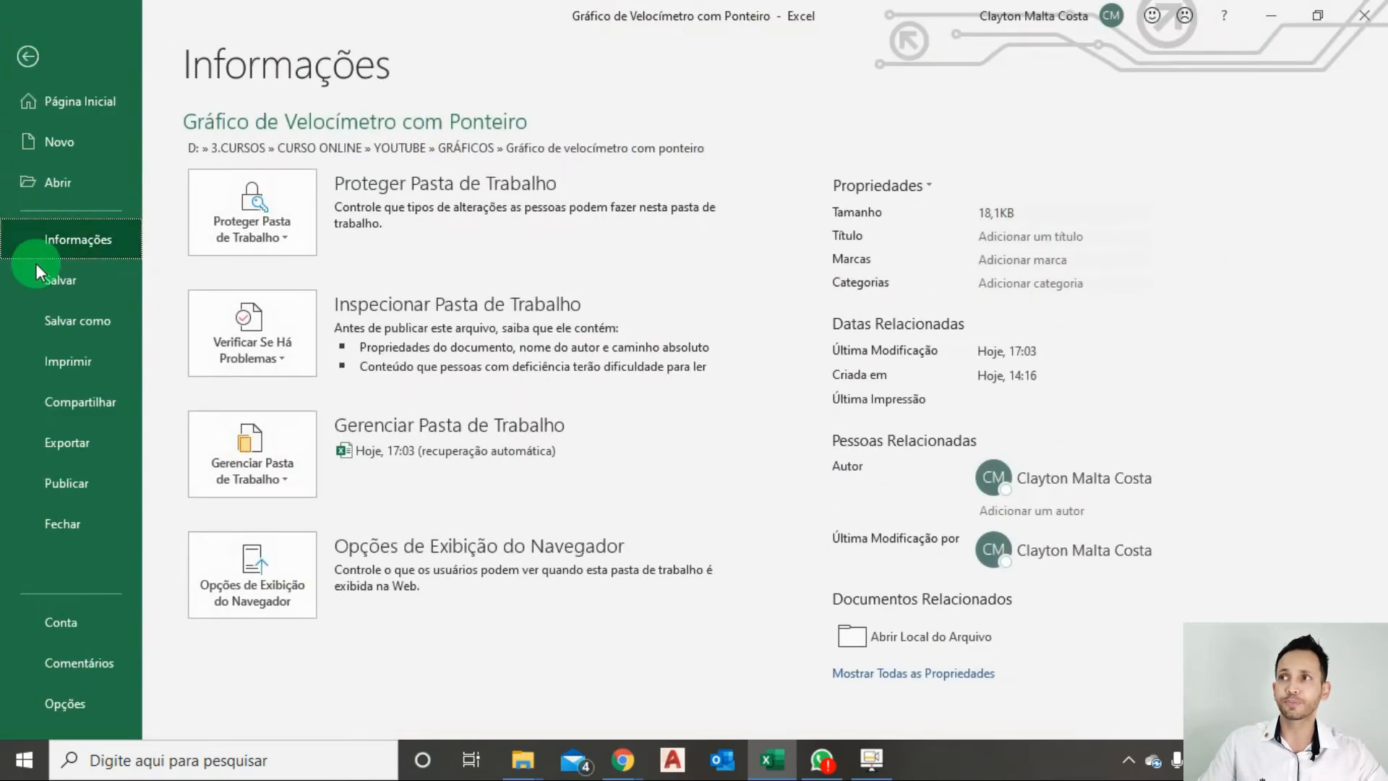
{"action": "left_click", "coordinate": [52, 710]}
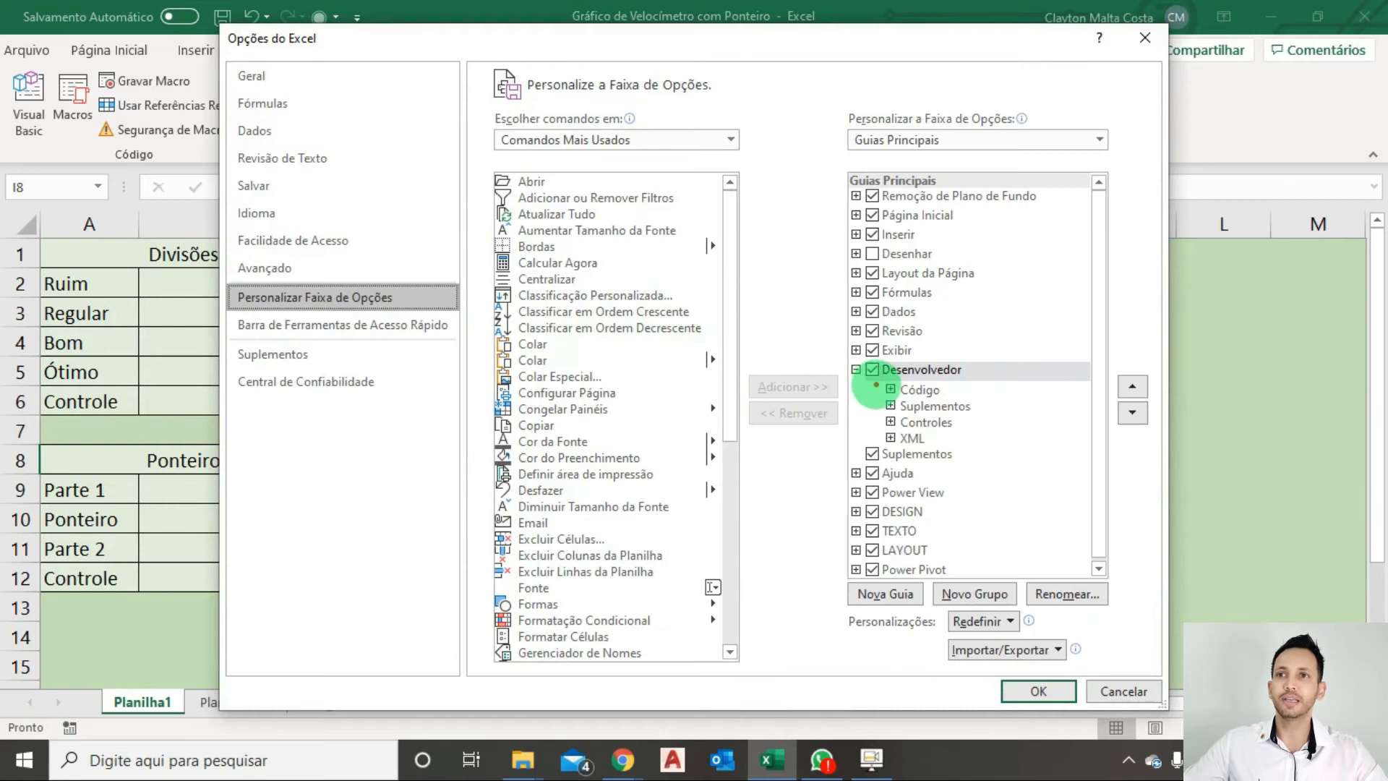
{"action": "left_click_drag", "start_coordinate": [874, 375], "coordinate": [754, 504]}
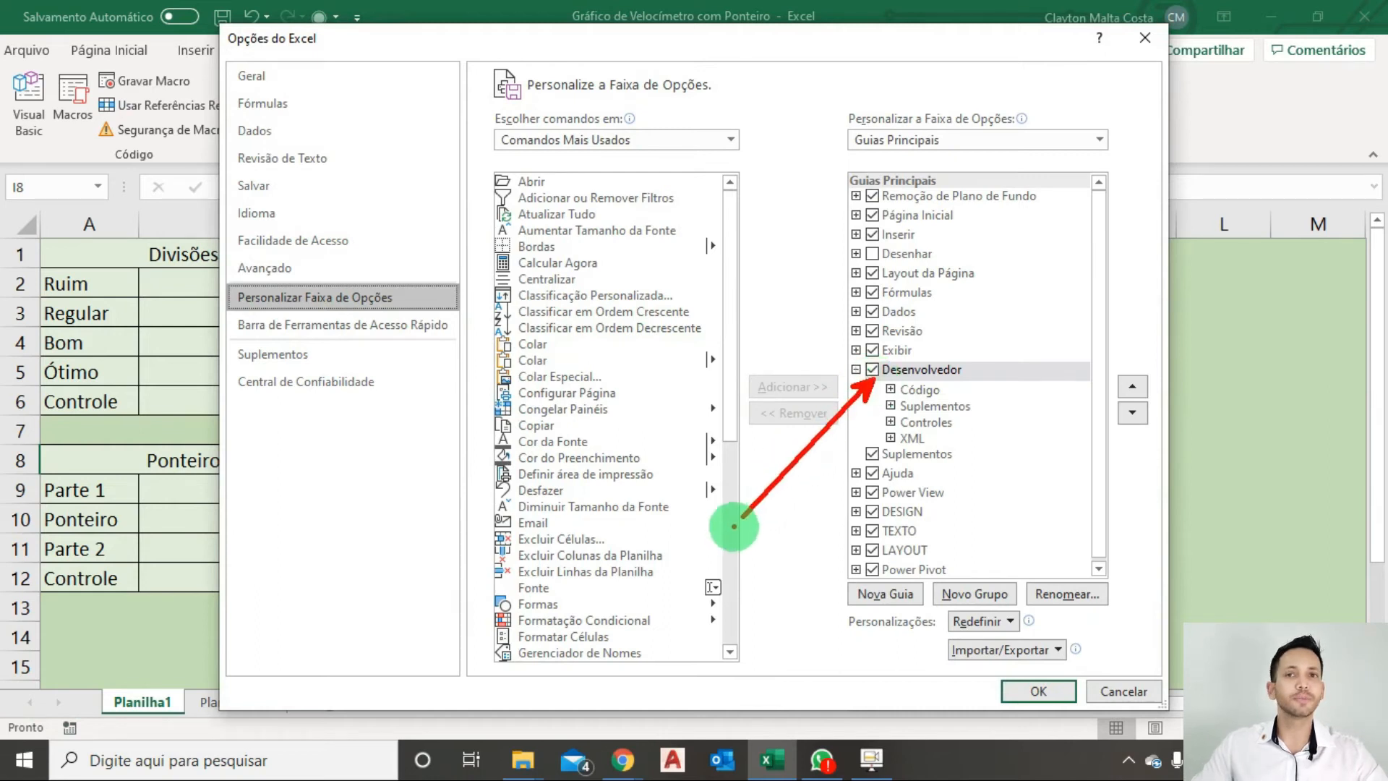
{"action": "left_click", "coordinate": [1151, 694]}
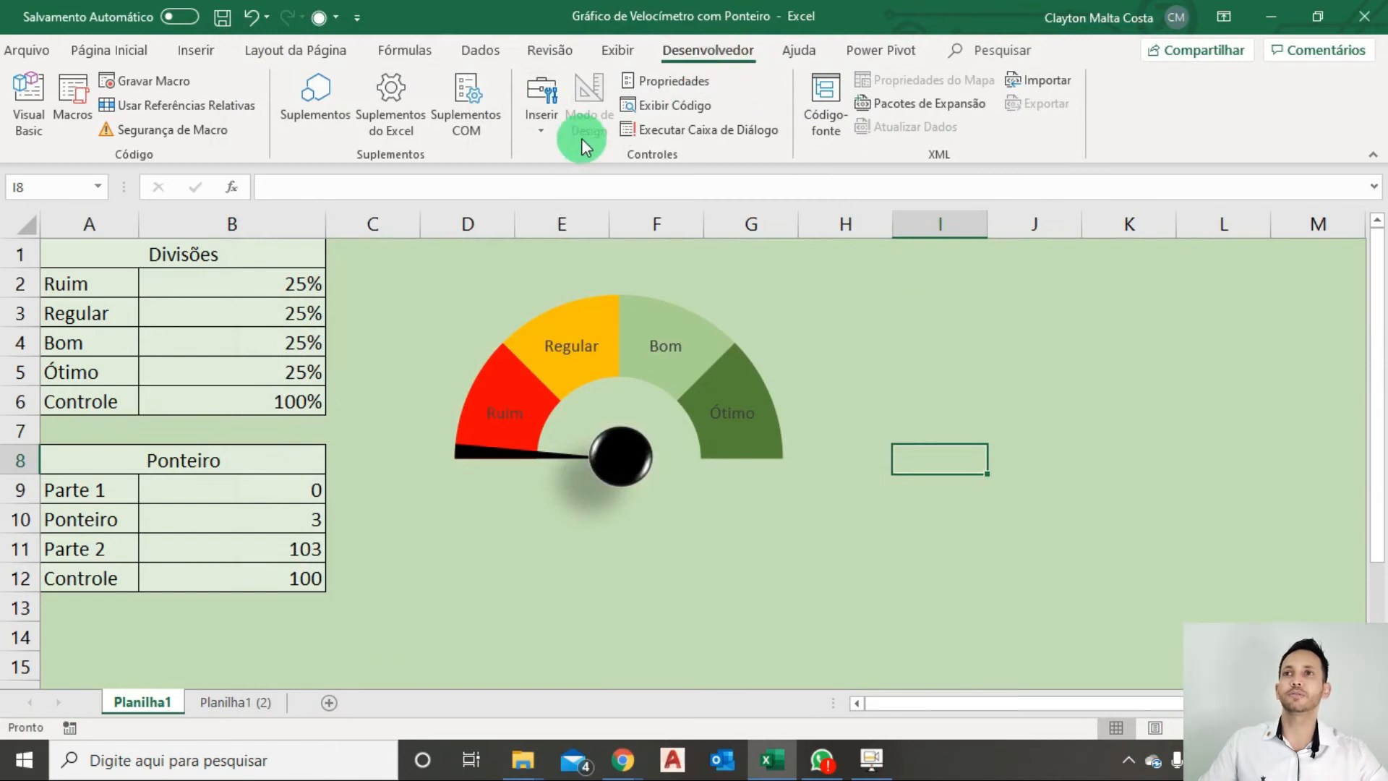
Insert a spin button form control below the Ponteiro table, spanning columns A and B over rows 13 to 15.
{"action": "left_click", "coordinate": [543, 137]}
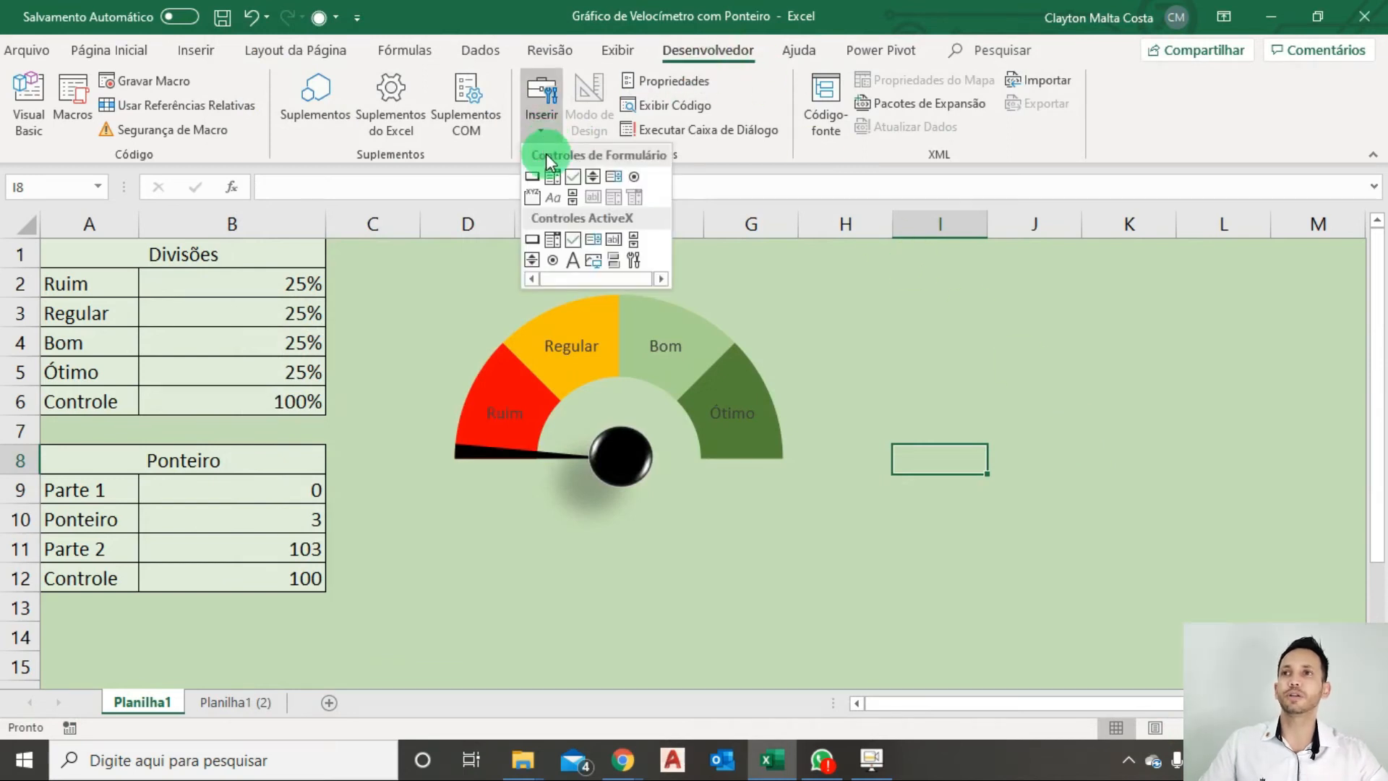
{"action": "left_click", "coordinate": [590, 177]}
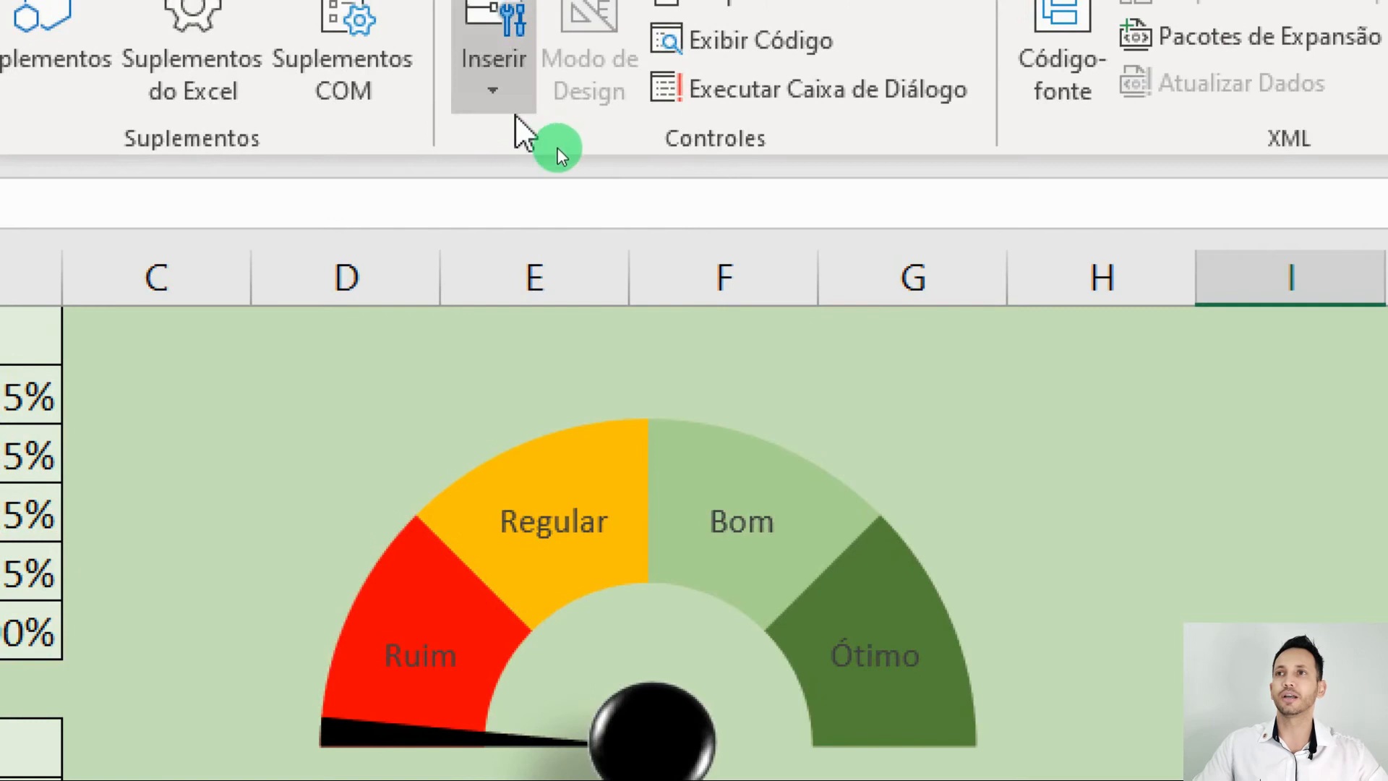
{"action": "left_click", "coordinate": [498, 98]}
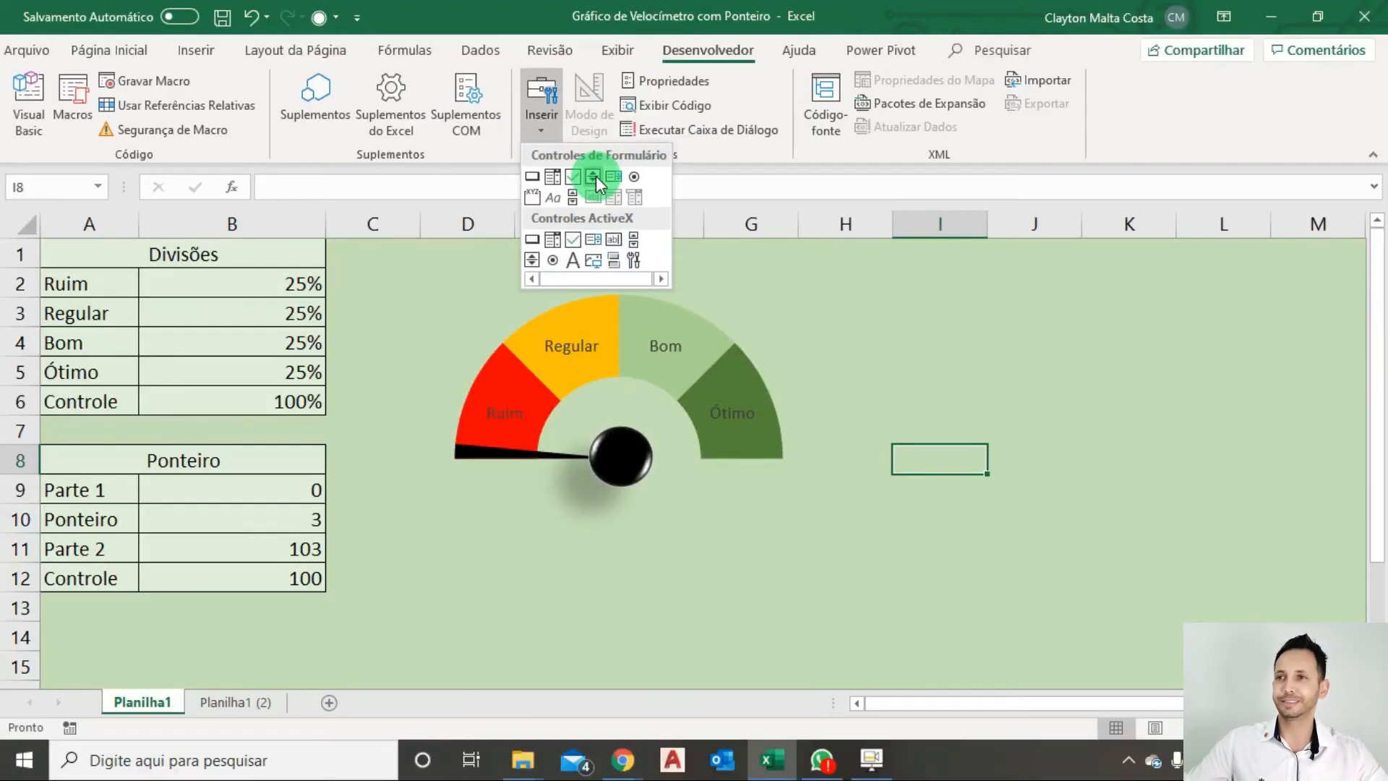
{"action": "left_click", "coordinate": [596, 208]}
{"action": "left_click_drag", "start_coordinate": [67, 605], "coordinate": [306, 673]}
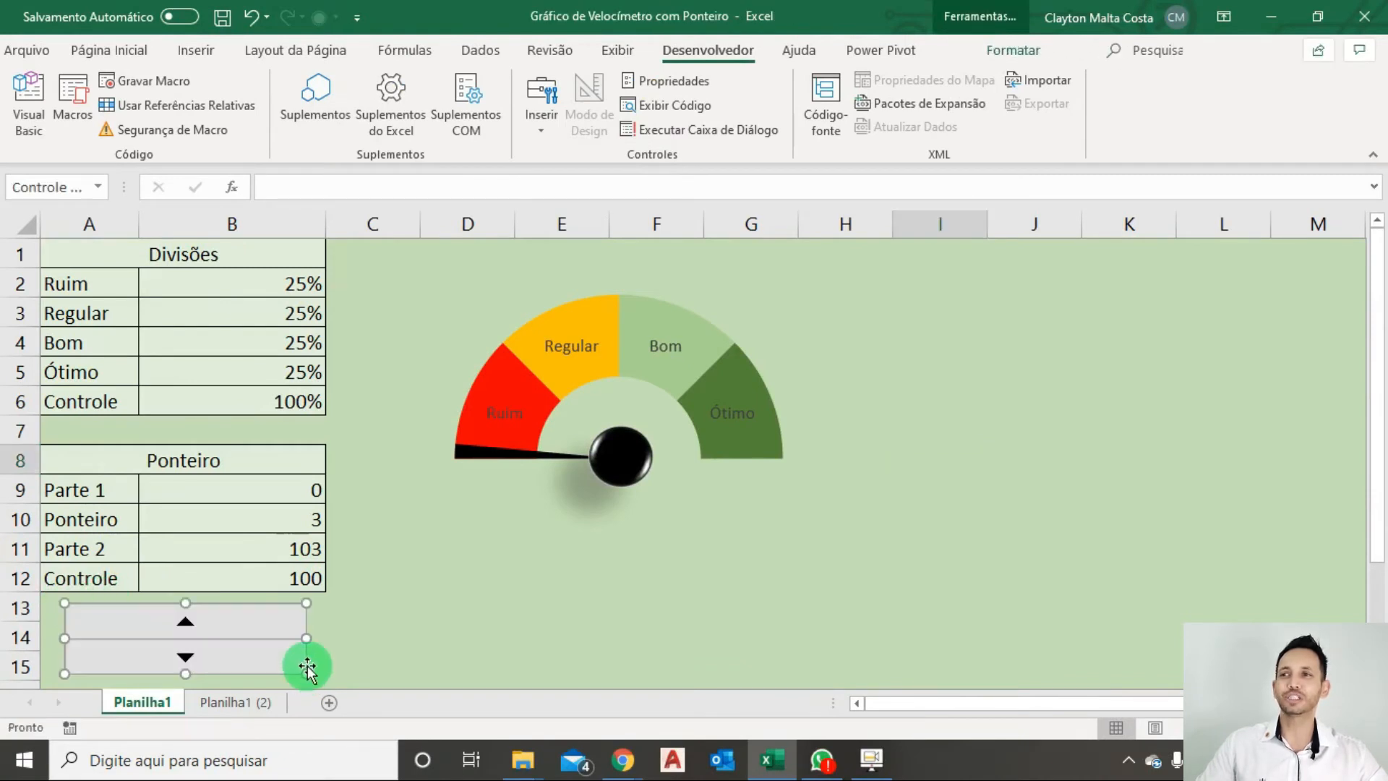
In the spin button's control settings, keep the minimum value at 0 and set the maximum to 100 and the incremental change to 5.
{"action": "right_click", "coordinate": [233, 632]}
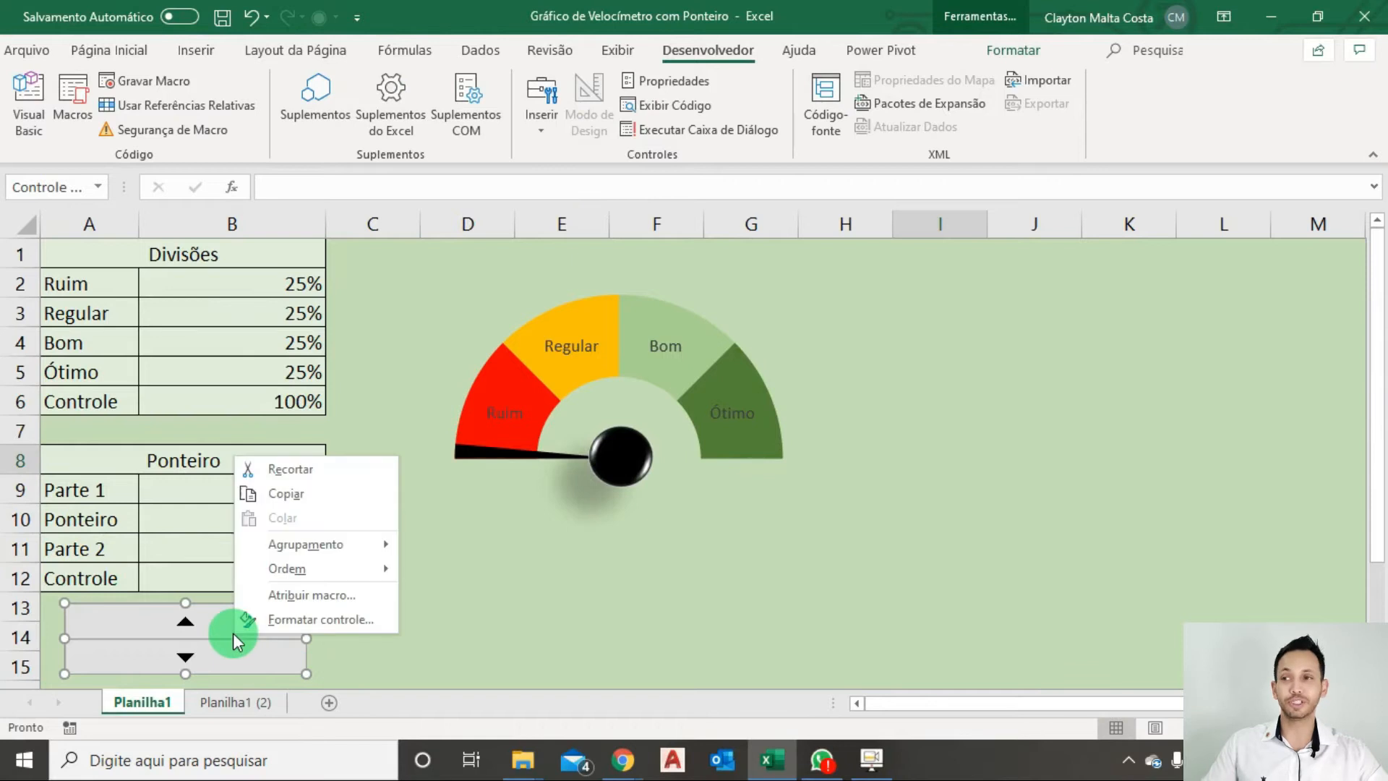
{"action": "left_click", "coordinate": [314, 619]}
{"action": "left_click_drag", "start_coordinate": [604, 207], "coordinate": [561, 256]}
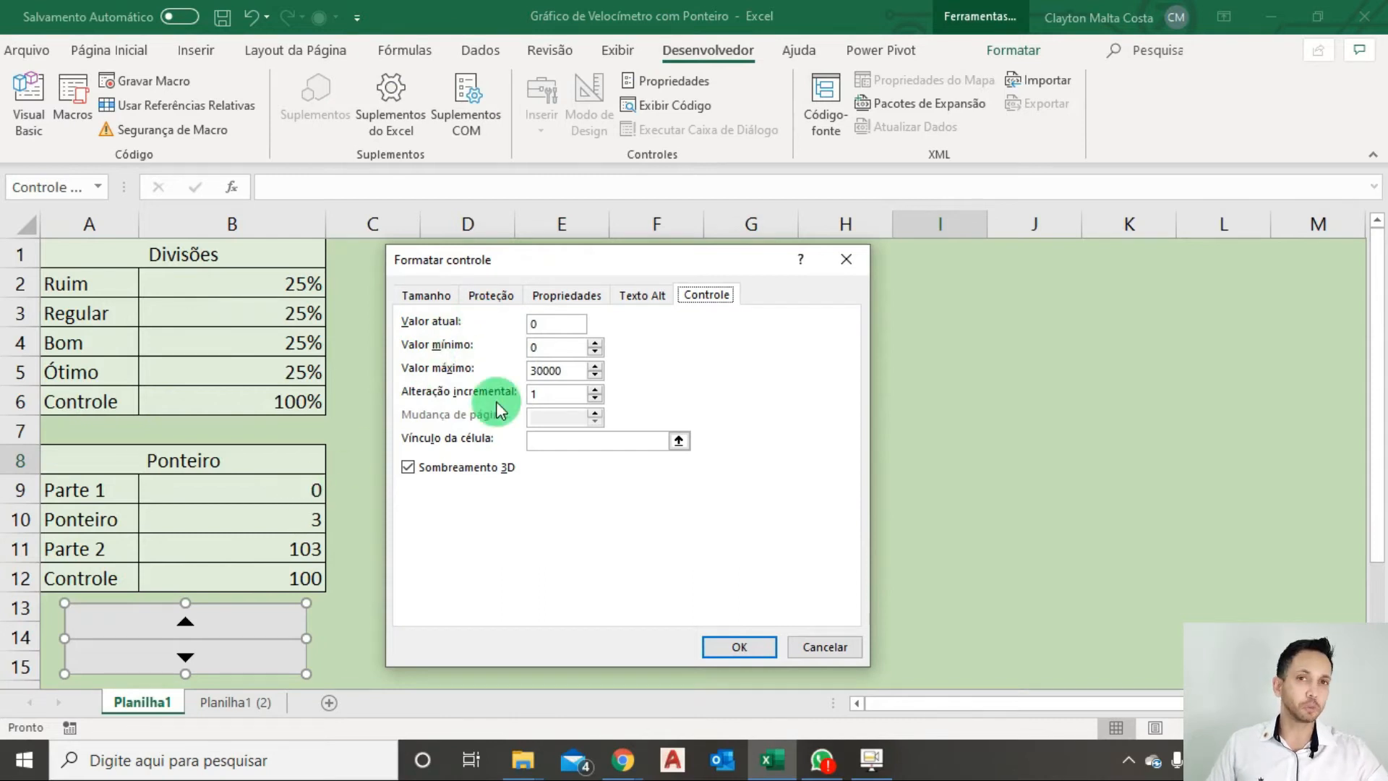
{"action": "left_click", "coordinate": [536, 347]}
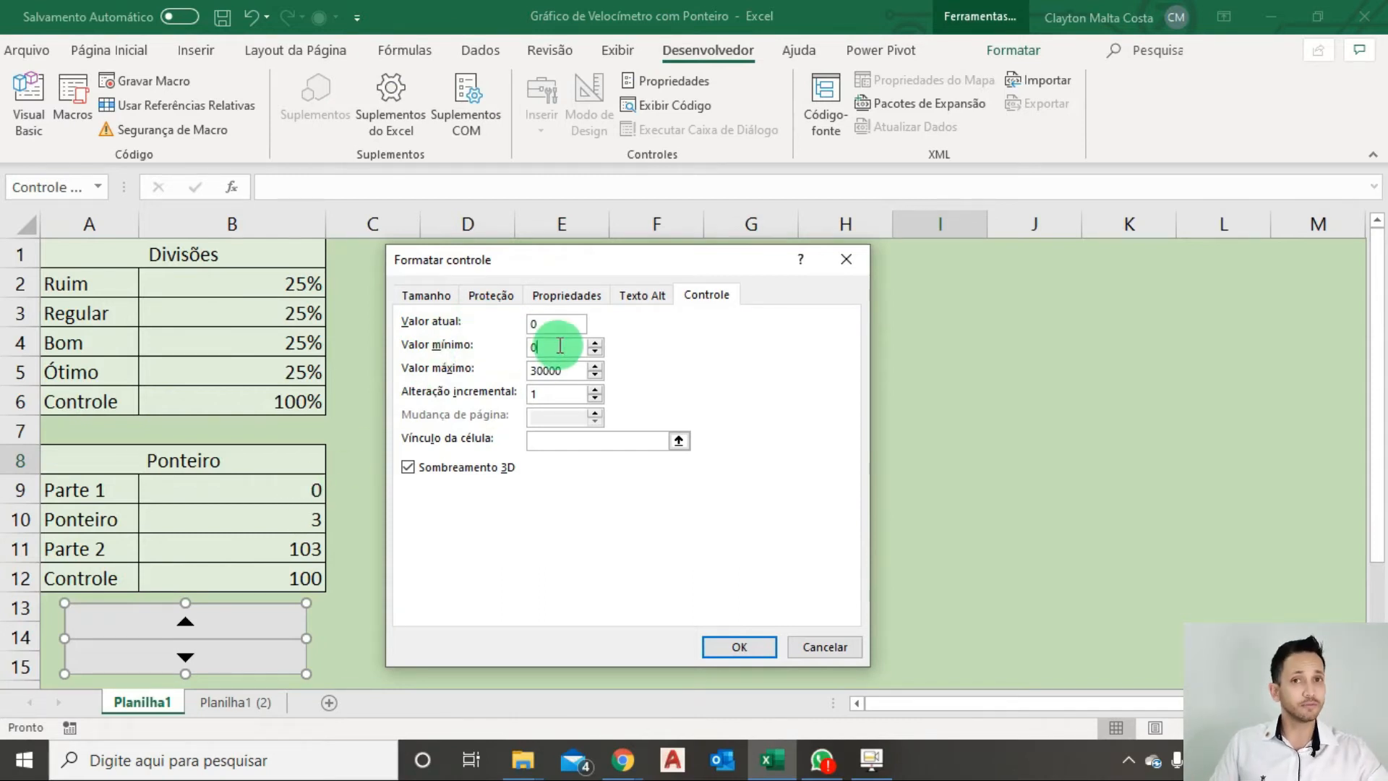
{"action": "left_click", "coordinate": [563, 370]}
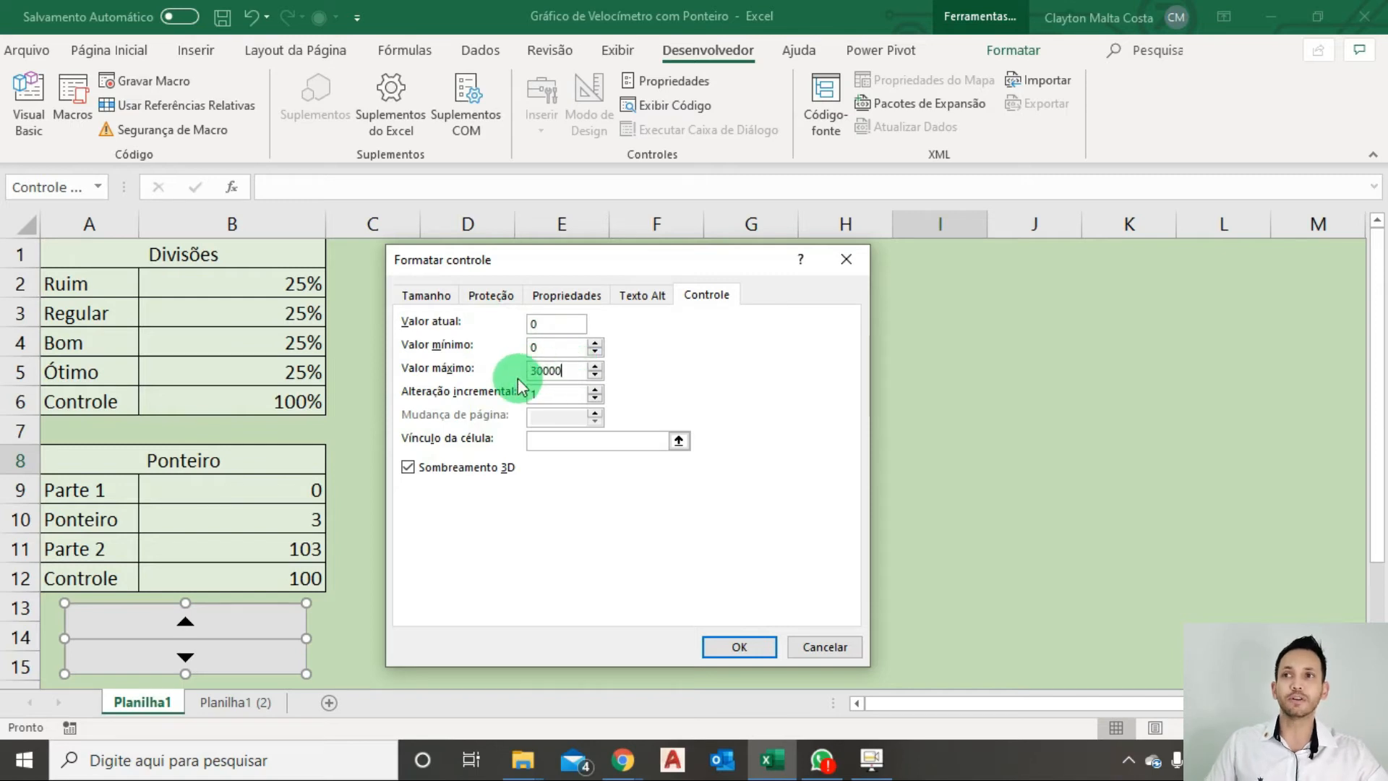
{"action": "left_click_drag", "start_coordinate": [561, 370], "coordinate": [528, 368]}
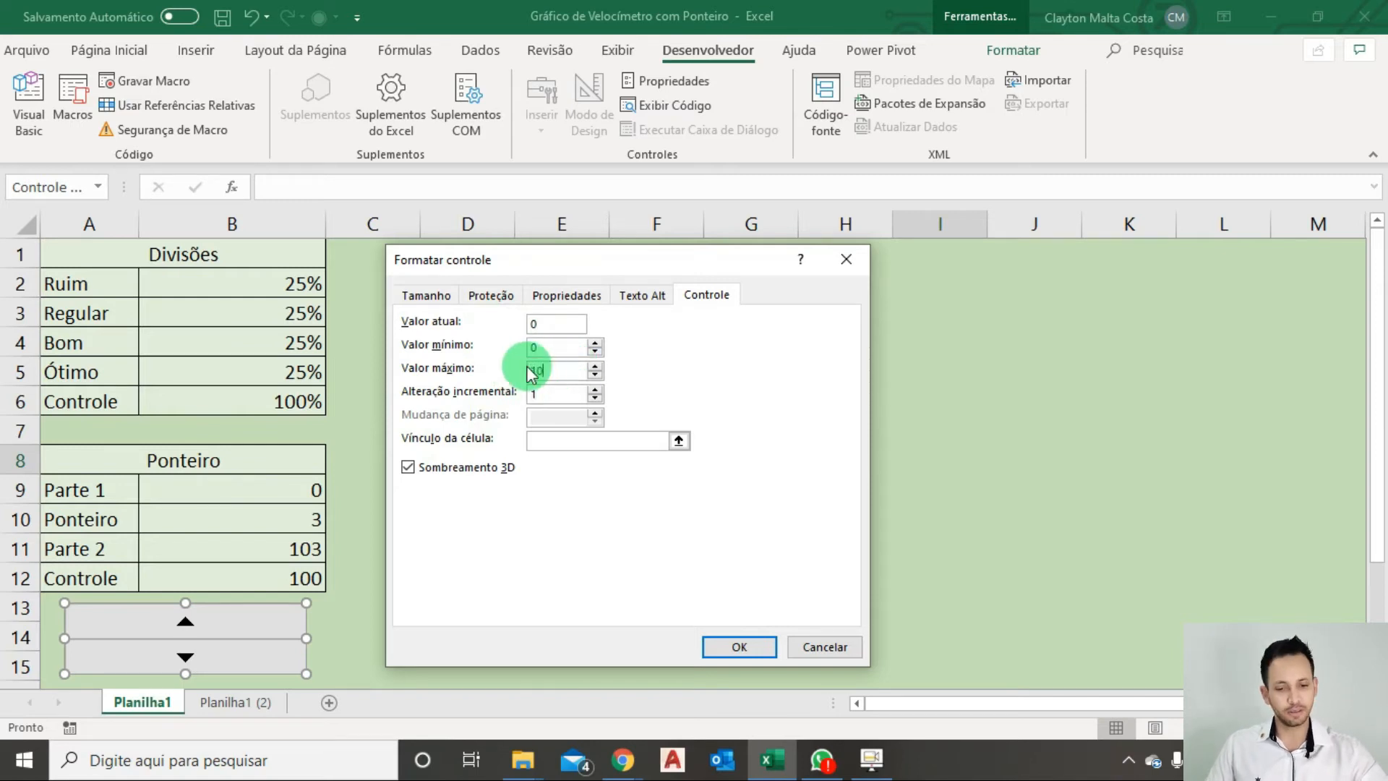
{"action": "type", "text": "100"}
{"action": "left_click", "coordinate": [555, 394]}
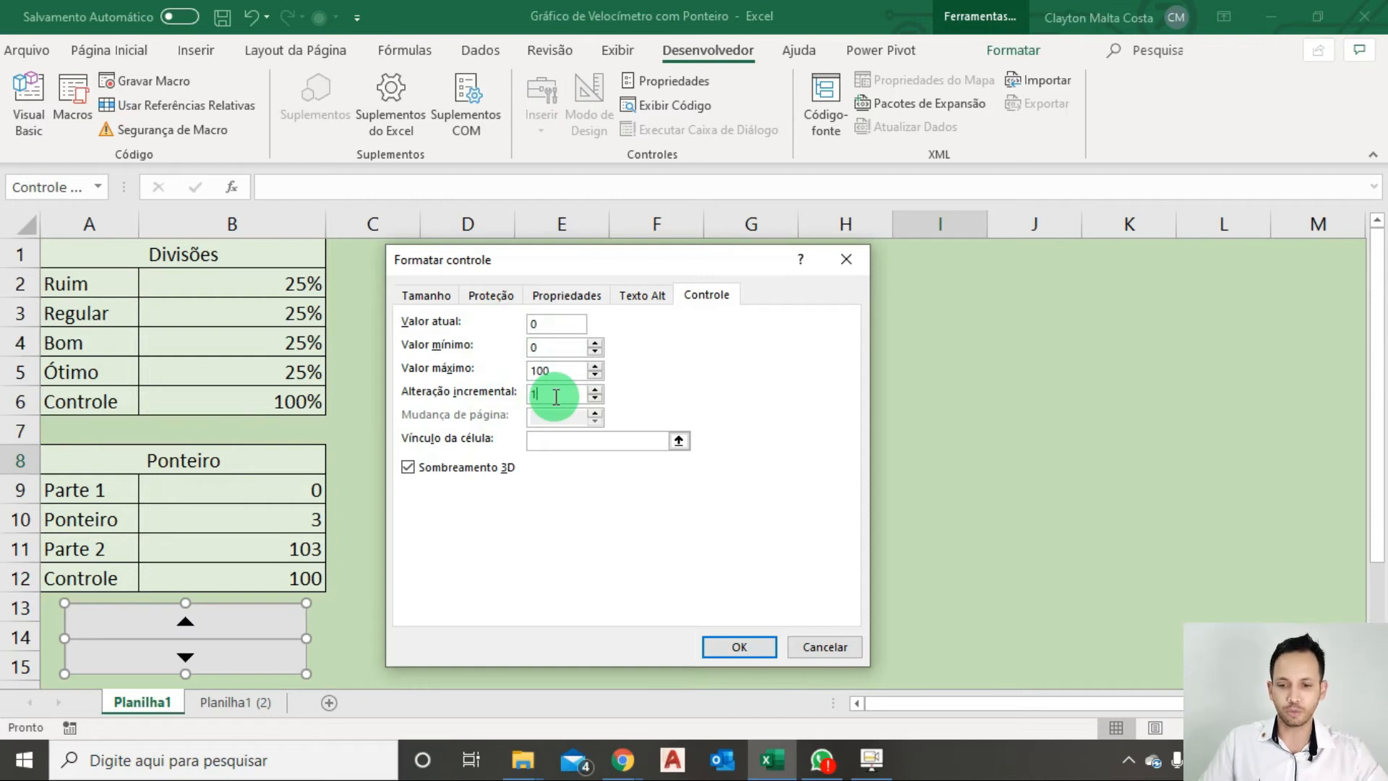
{"action": "key", "text": "BackSpace"}
Link the spin button to cell $B$9, apply the control settings and deselect the control.
{"action": "left_click", "coordinate": [541, 445]}
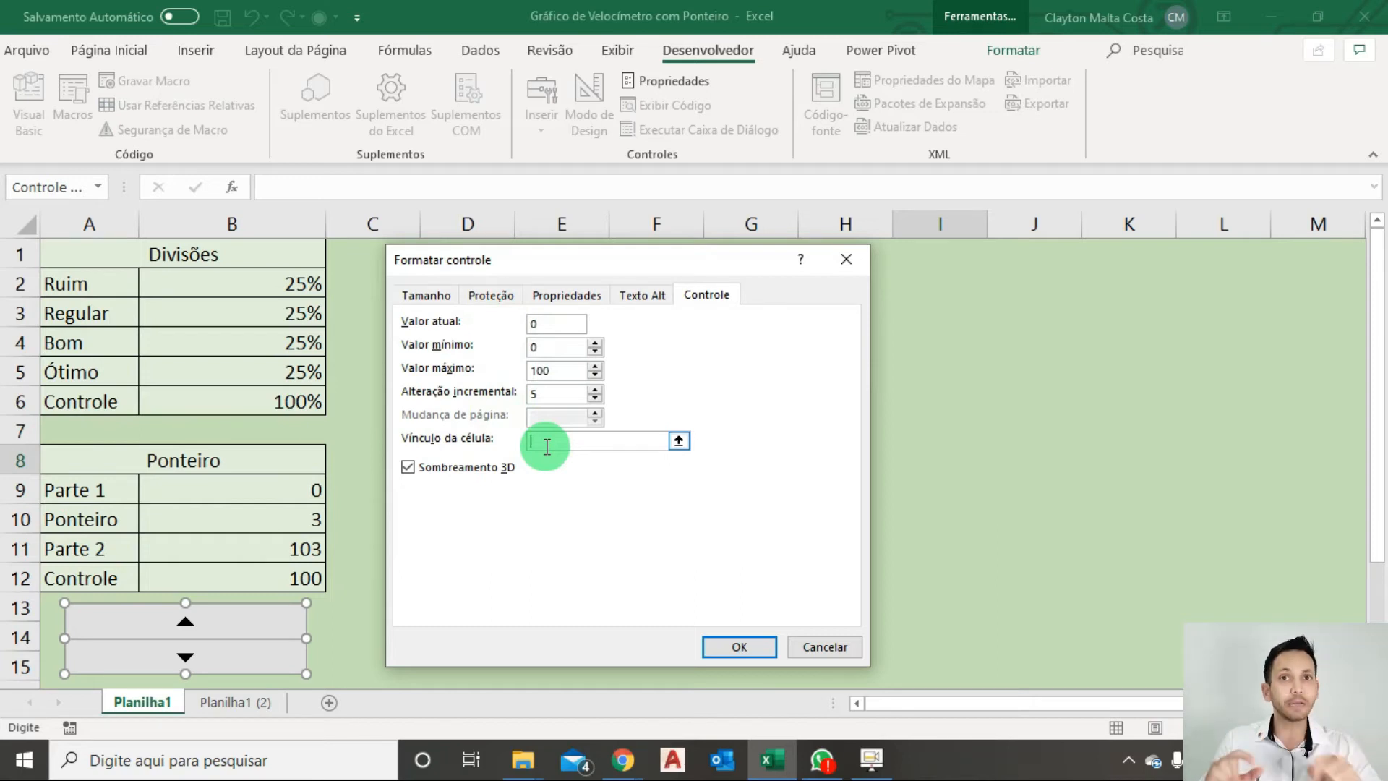
{"action": "left_click", "coordinate": [261, 480]}
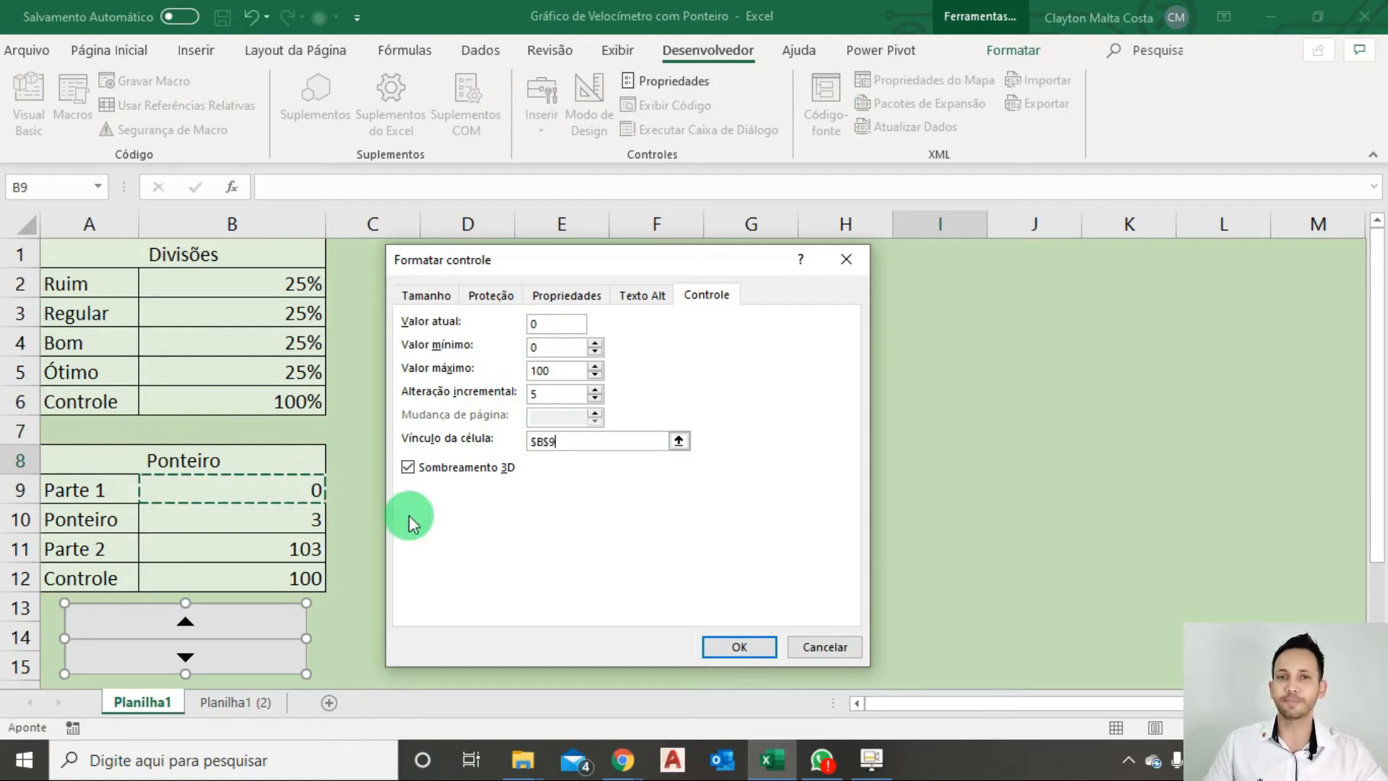
{"action": "left_click", "coordinate": [731, 645]}
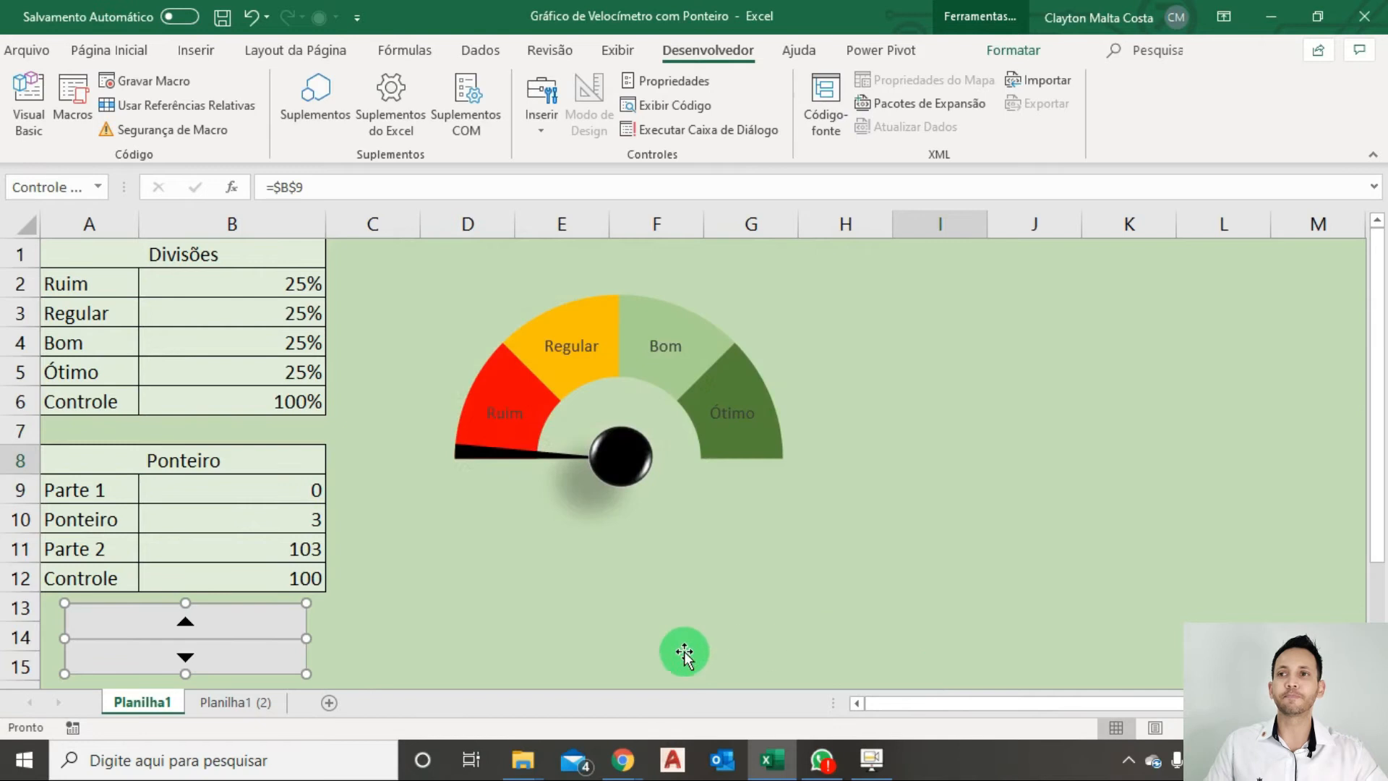
{"action": "left_click", "coordinate": [989, 633]}
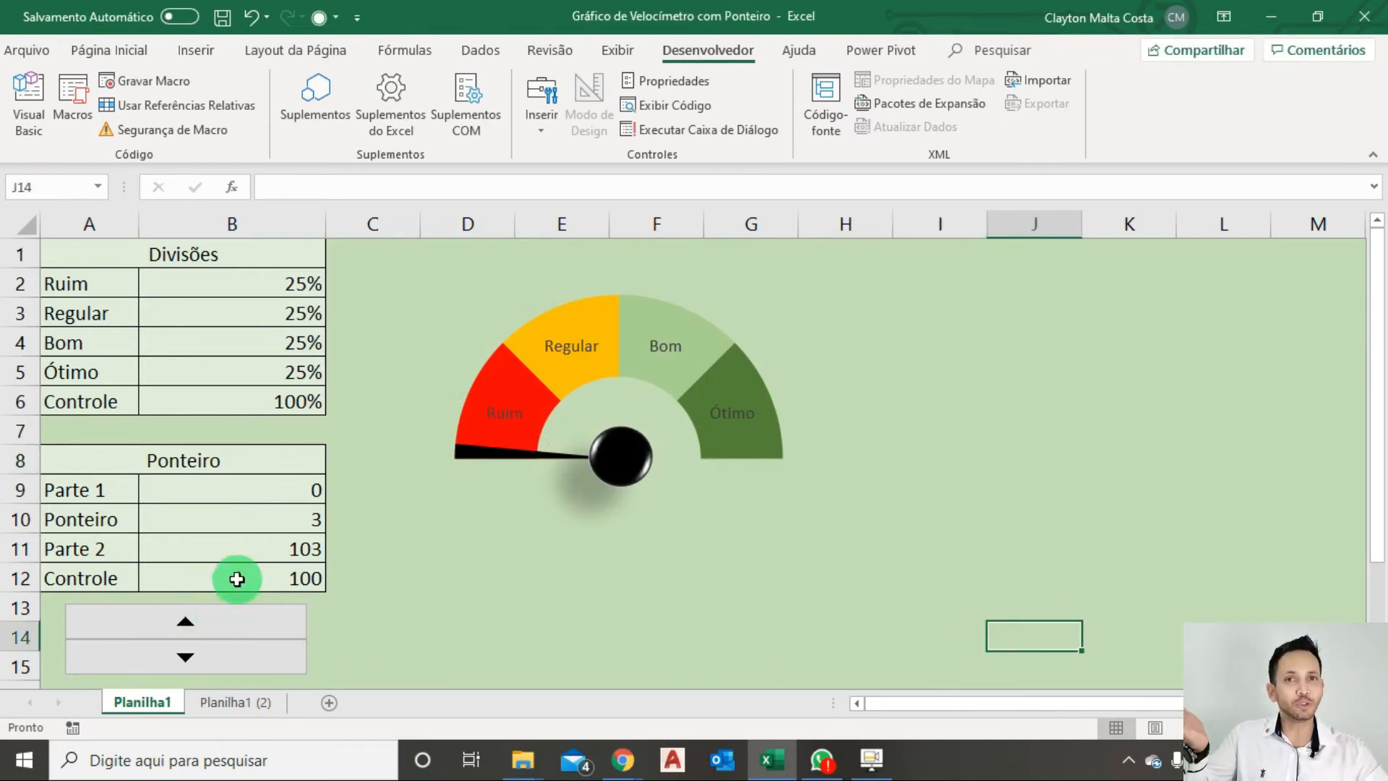
Raise Parte 1 to 60 with the spin button and remove the fill from the blue slice of the Ponteiro series.
{"action": "left_click_drag", "start_coordinate": [223, 636], "coordinate": [216, 619]}
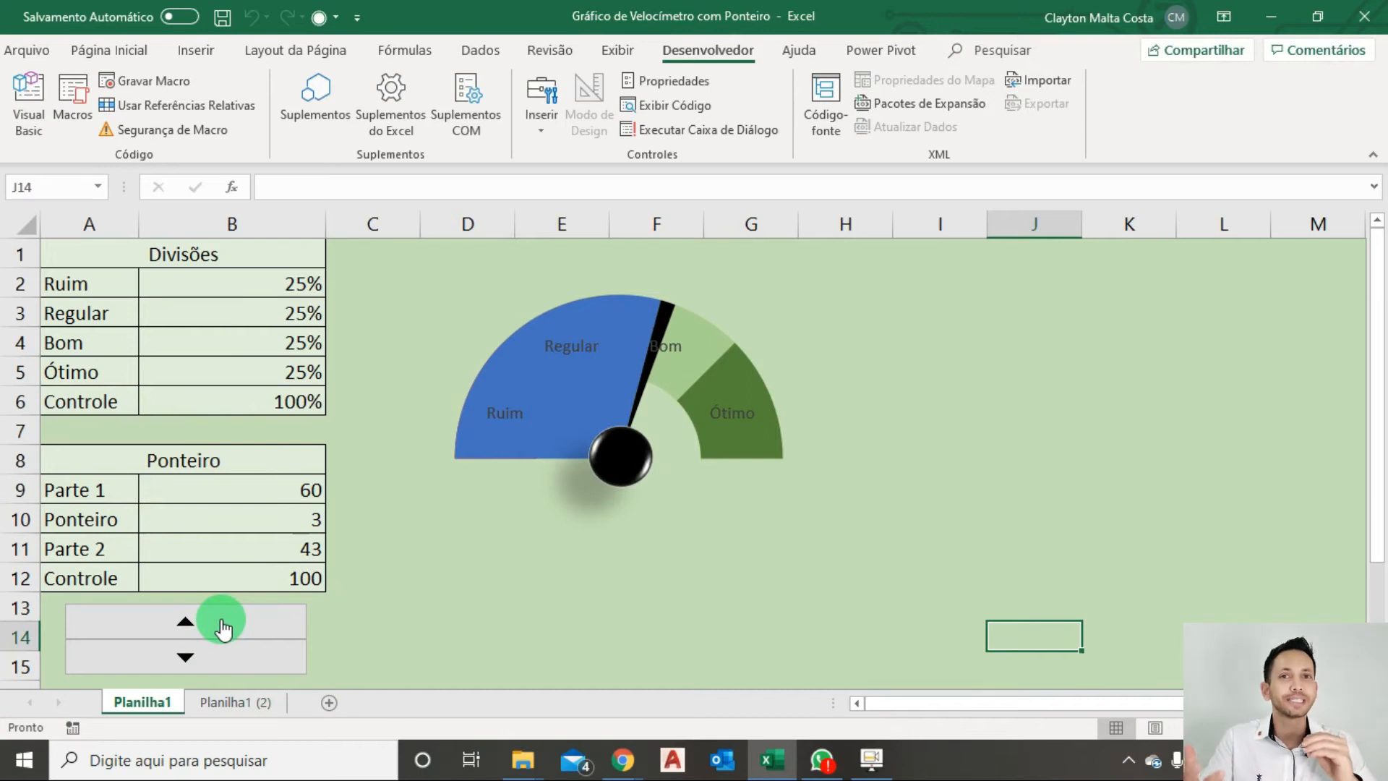
{"action": "left_click", "coordinate": [562, 418]}
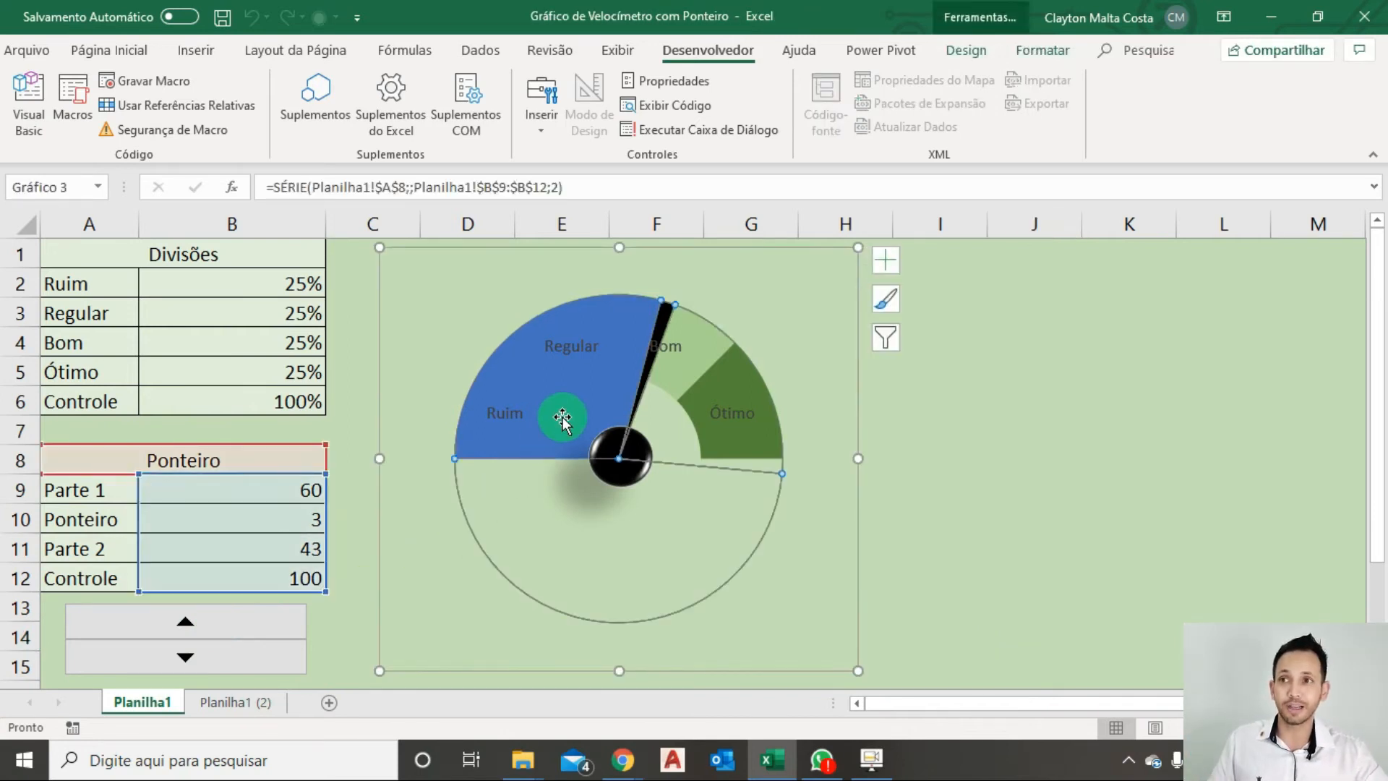
{"action": "left_click", "coordinate": [563, 418]}
{"action": "left_click", "coordinate": [1062, 54]}
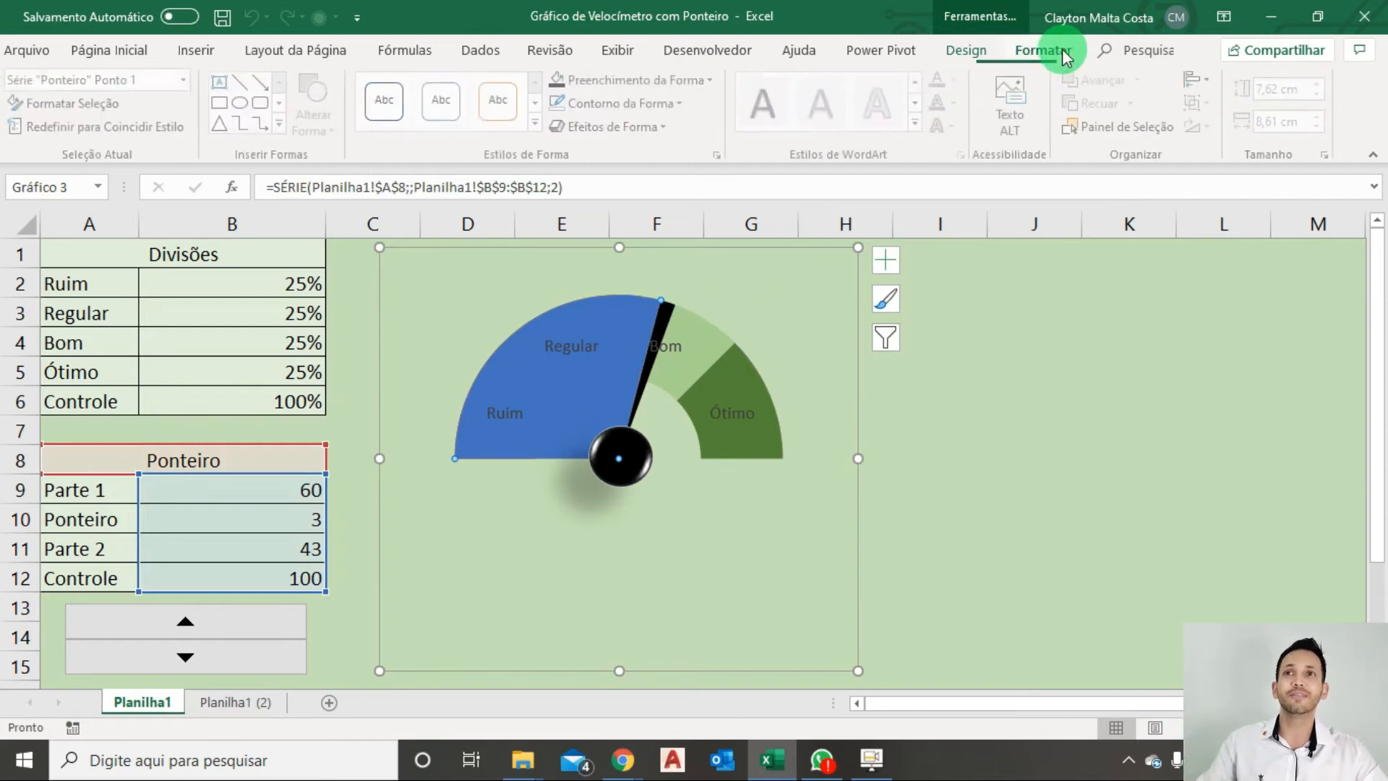
{"action": "left_click", "coordinate": [694, 80]}
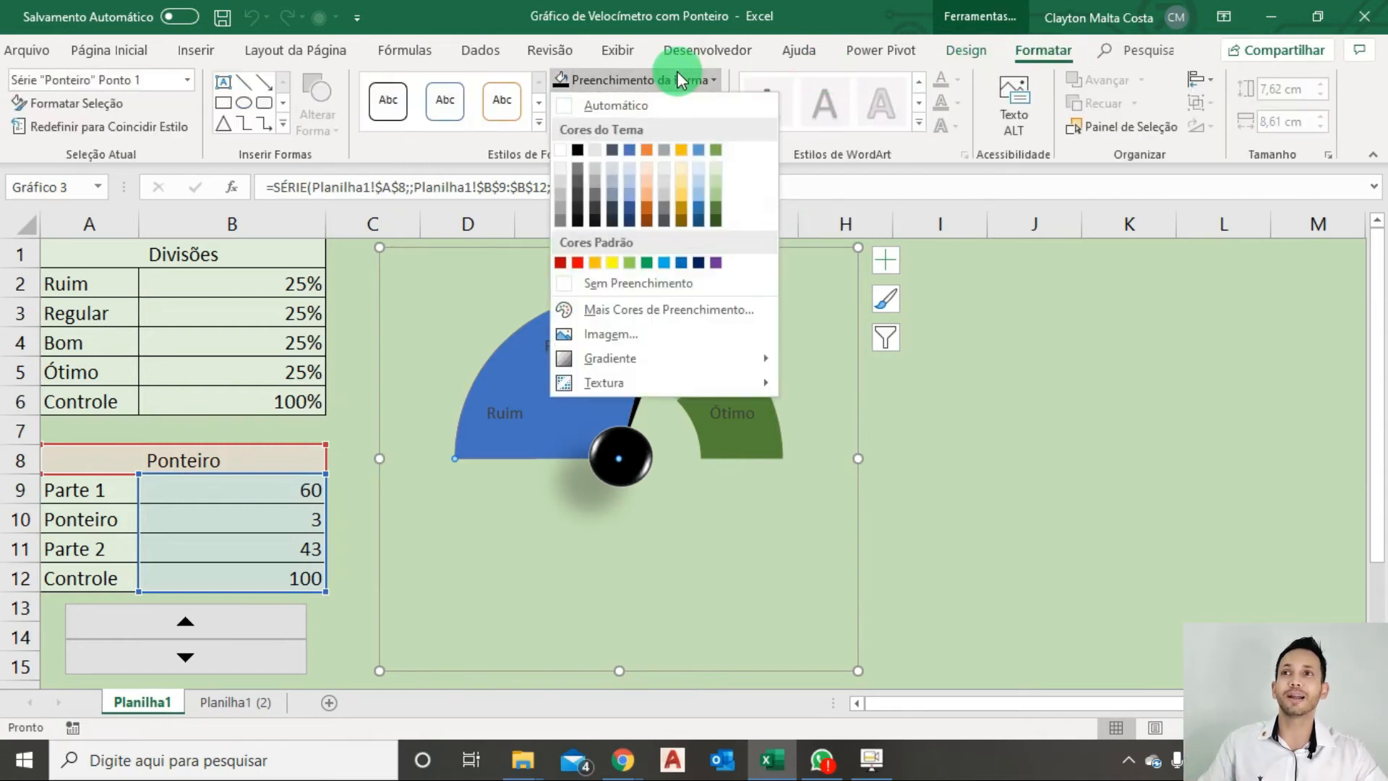
{"action": "left_click", "coordinate": [606, 280]}
{"action": "left_click", "coordinate": [1182, 546]}
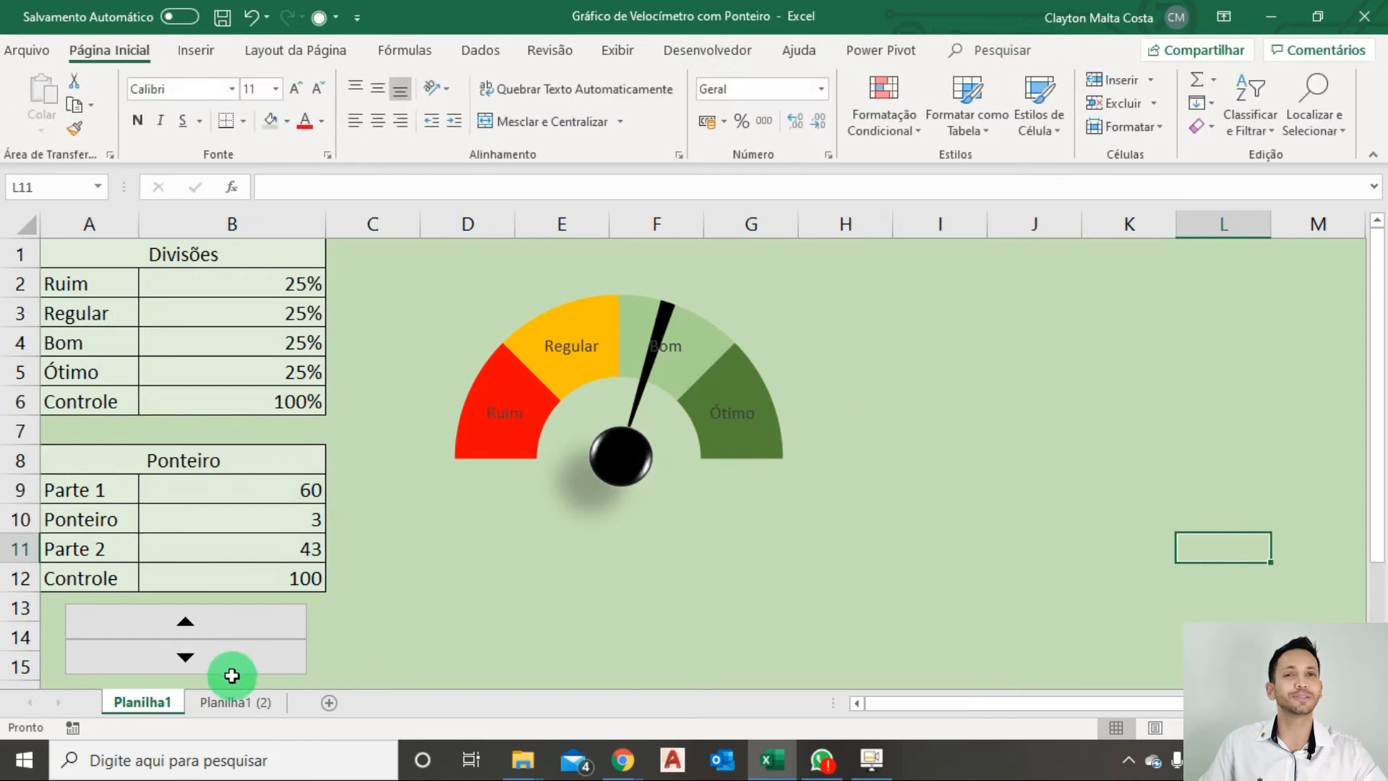
Test the spin button by raising Parte 1 to 100 and lowering it to 0.
{"action": "left_click", "coordinate": [224, 623]}
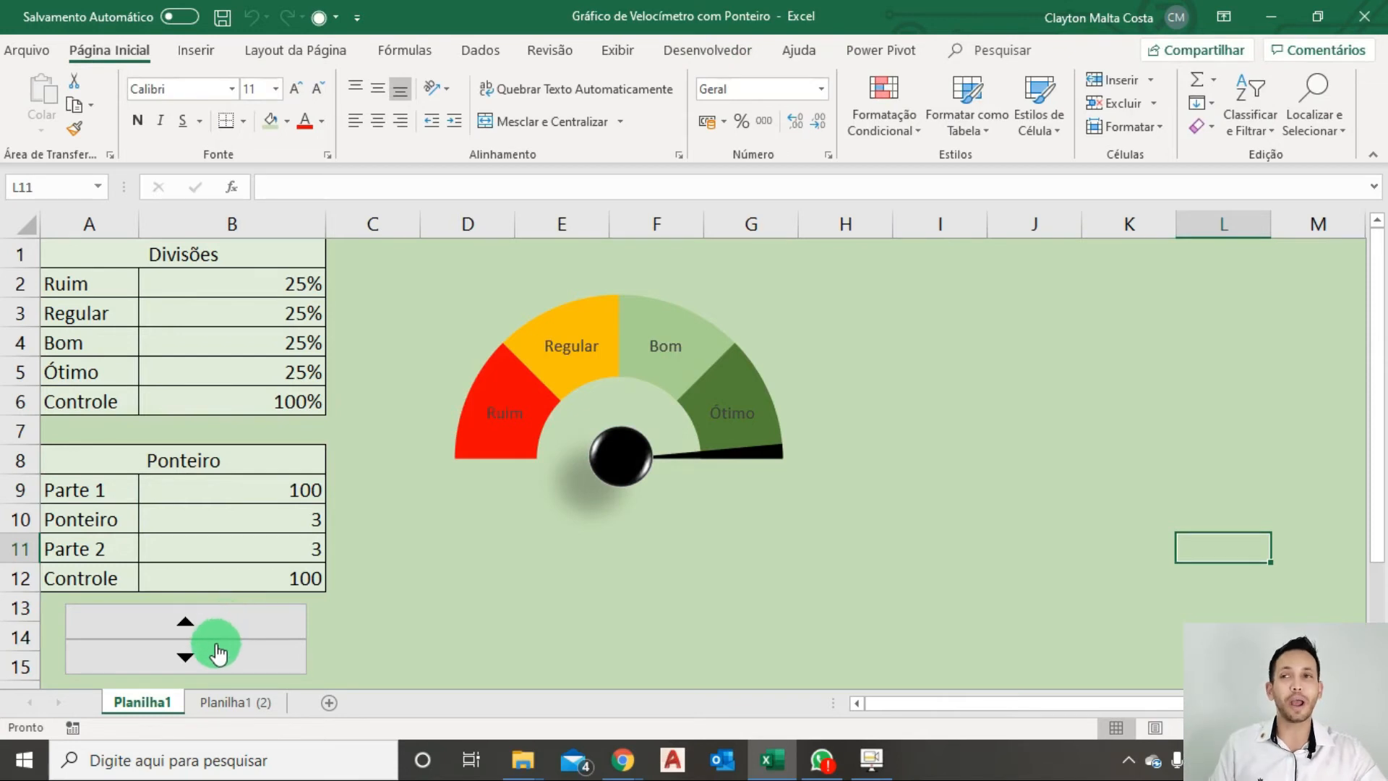
{"action": "left_click", "coordinate": [216, 653]}
{"action": "left_click", "coordinate": [215, 654]}
{"action": "left_click", "coordinate": [215, 654]}
{"action": "left_click", "coordinate": [215, 655]}
{"action": "left_click", "coordinate": [216, 654]}
{"action": "left_click", "coordinate": [215, 654]}
{"action": "left_click", "coordinate": [216, 654]}
{"action": "left_click", "coordinate": [215, 655]}
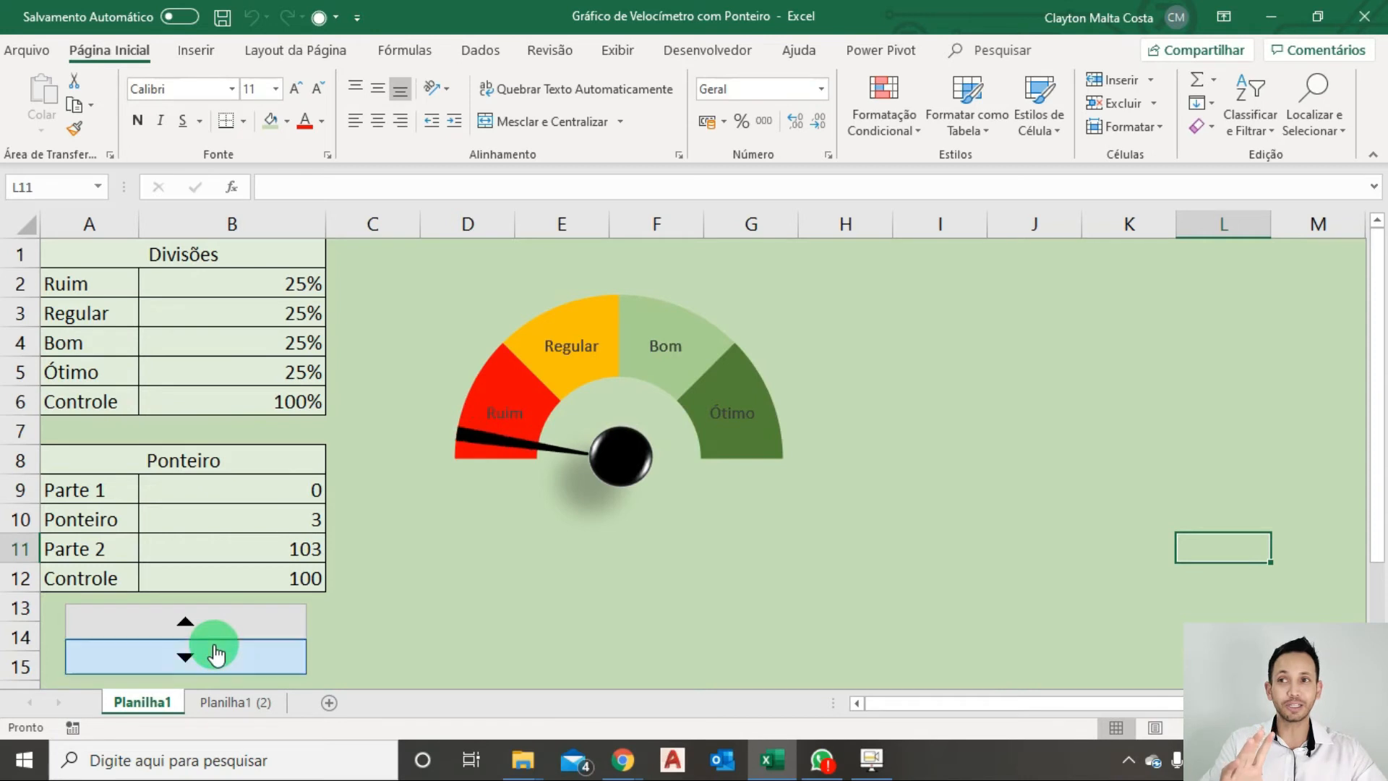
Raise Parte 1 to 25 with the spin button.
{"action": "left_click", "coordinate": [214, 637]}
{"action": "left_click", "coordinate": [213, 636]}
{"action": "left_click", "coordinate": [214, 636]}
{"action": "left_click", "coordinate": [213, 636]}
{"action": "left_click", "coordinate": [213, 637]}
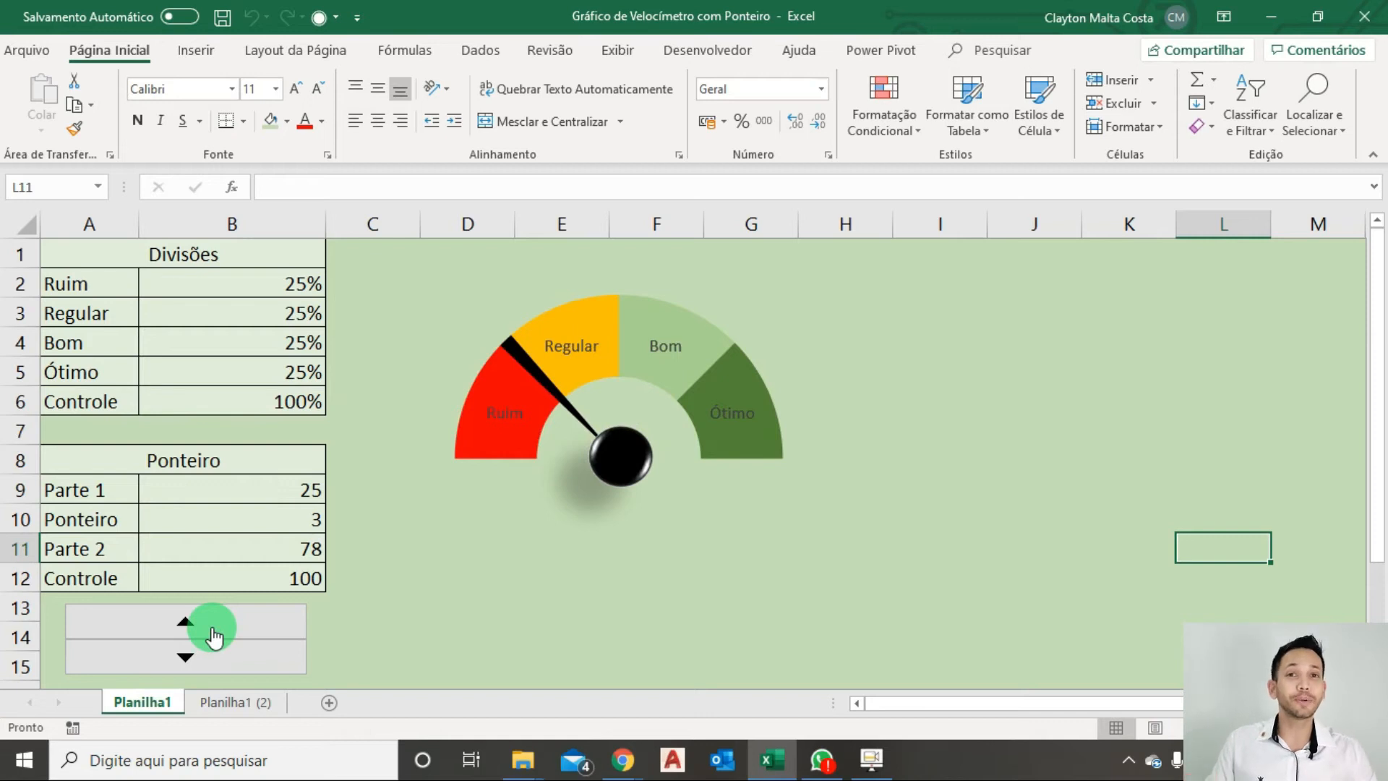
Give the black pointer slice the first preset shape effect in the second row of presets, and deselect the chart.
{"action": "left_click", "coordinate": [512, 345]}
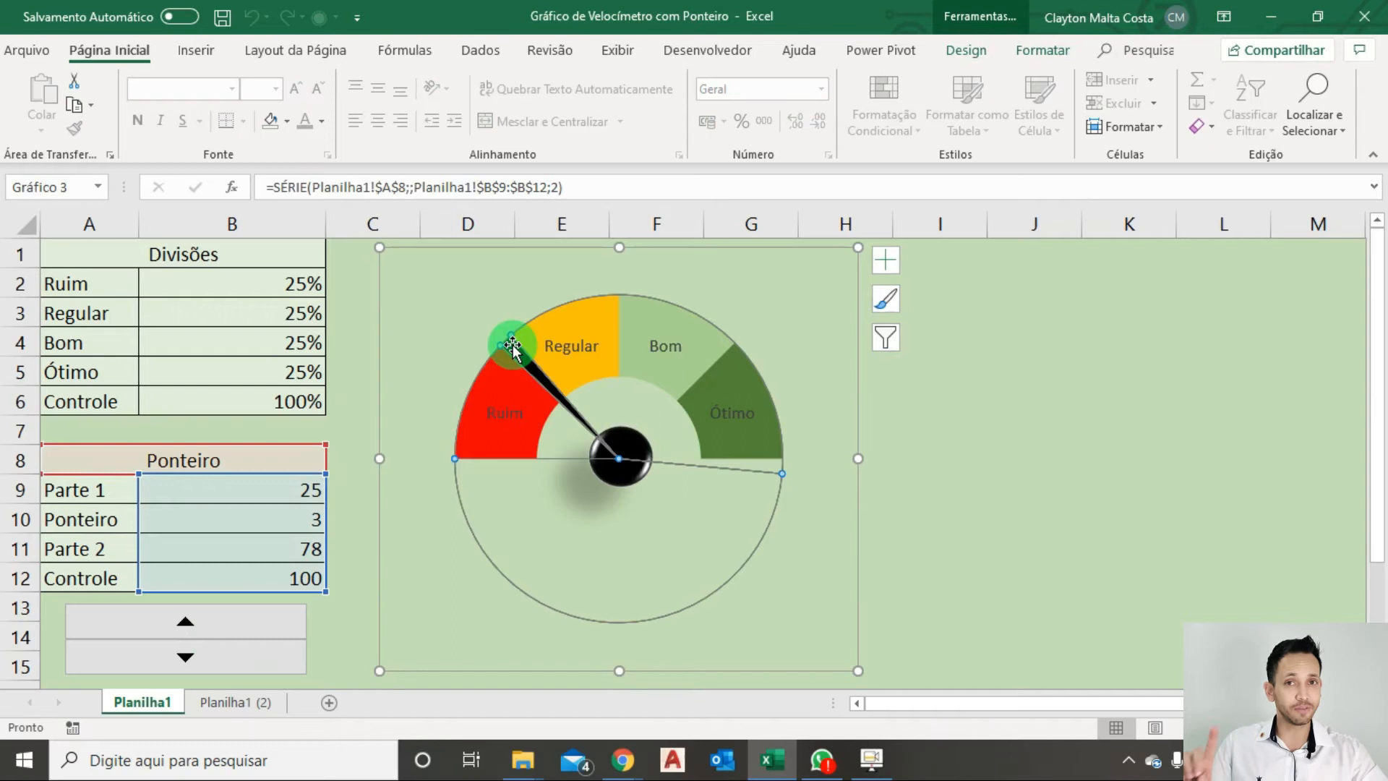
{"action": "left_click", "coordinate": [512, 345]}
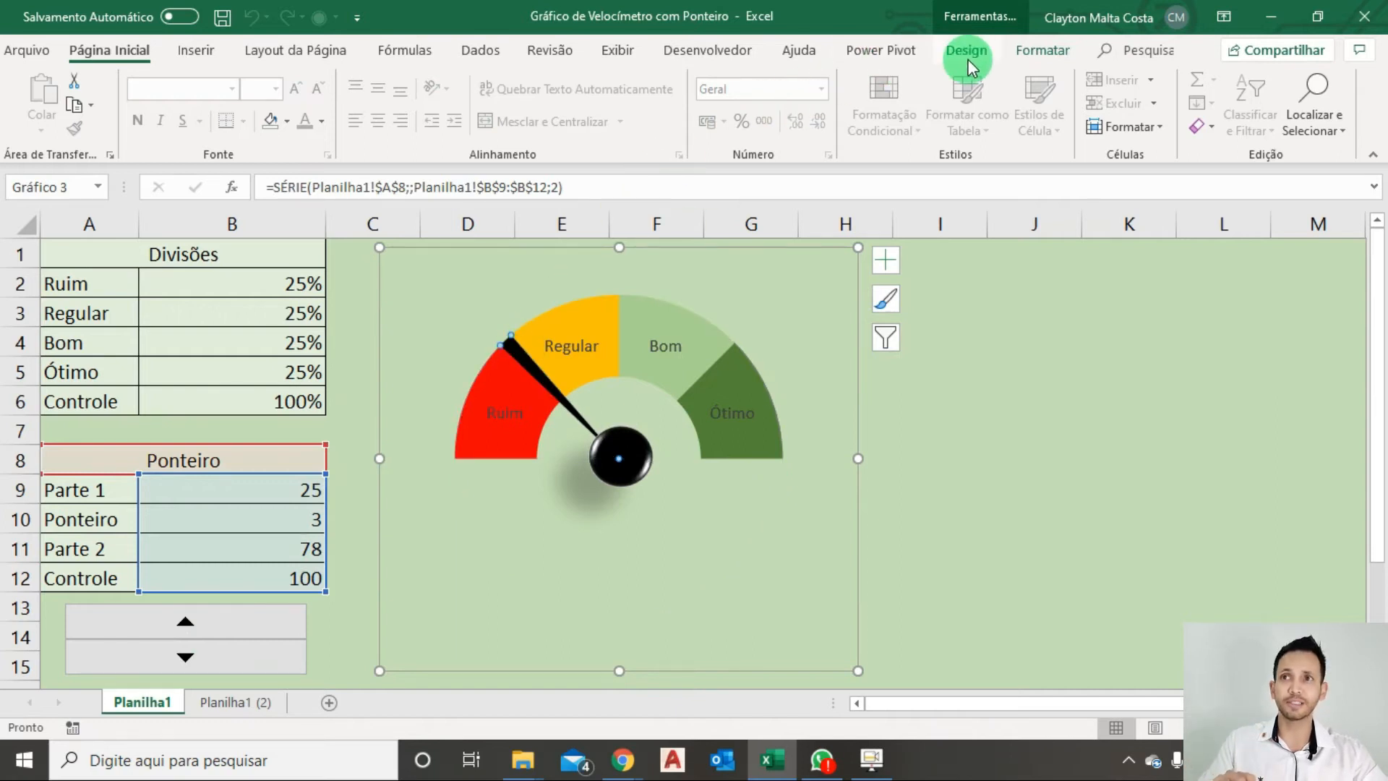
{"action": "left_click", "coordinate": [1041, 51]}
{"action": "left_click", "coordinate": [614, 126]}
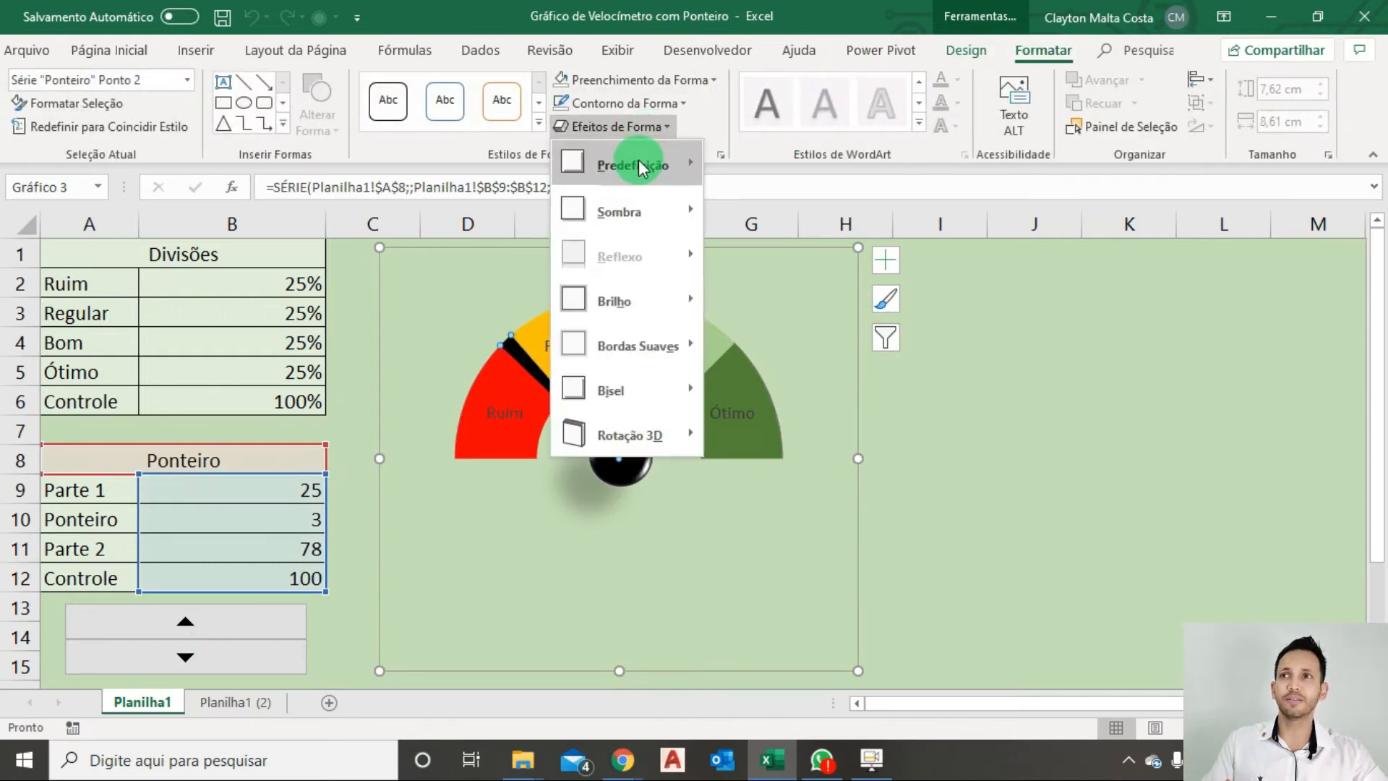
{"action": "mouse_move", "coordinate": [633, 163]}
{"action": "left_click", "coordinate": [734, 324]}
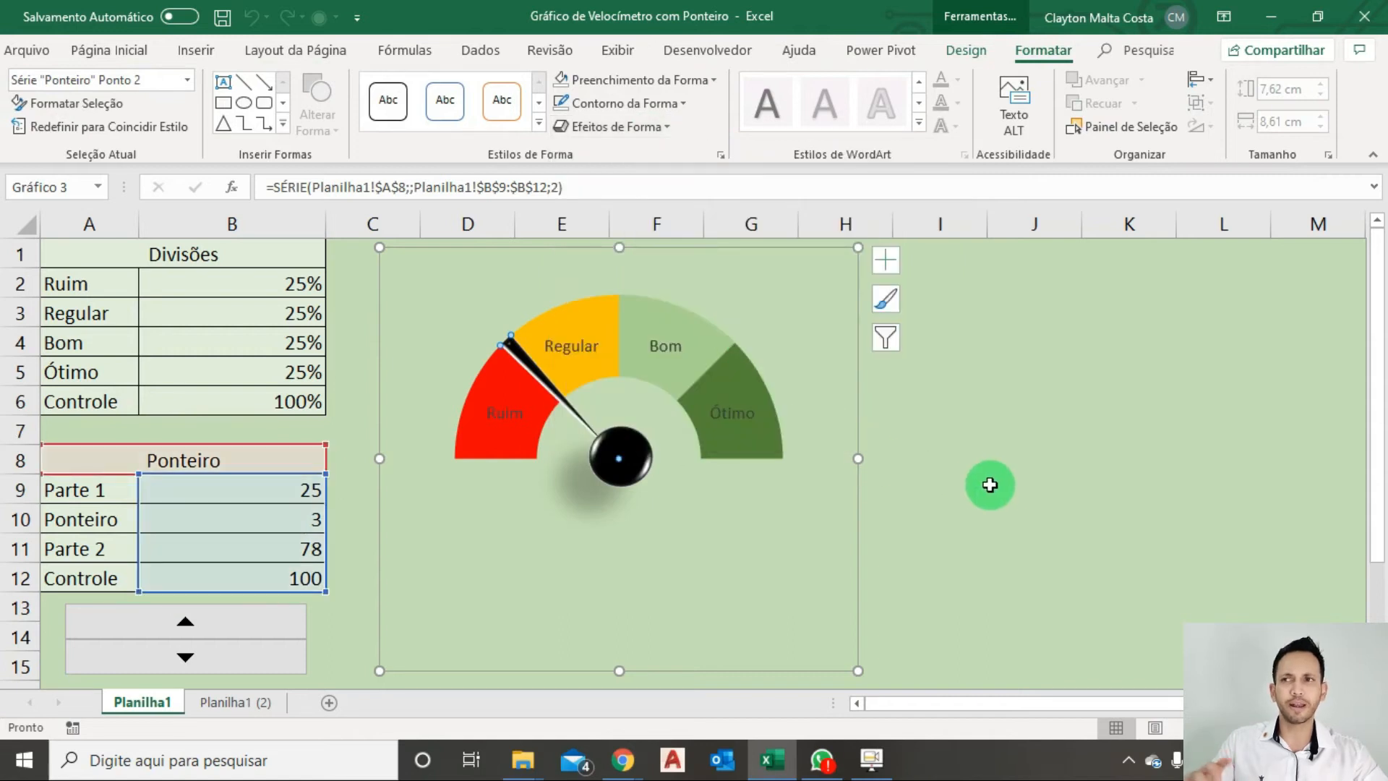
{"action": "left_click", "coordinate": [998, 484]}
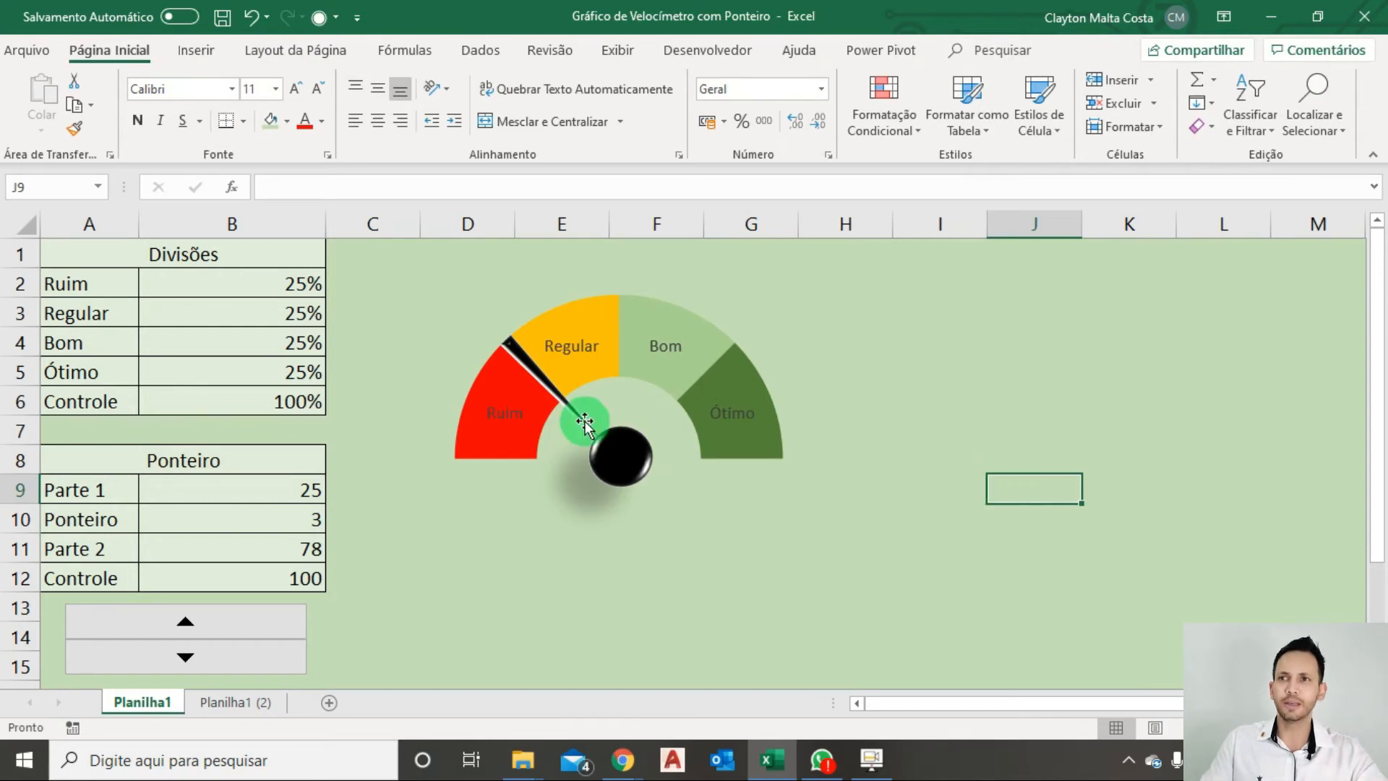
Change the combination chart so that the Divisões series uses the secondary axis instead of the Ponteiro series.
{"action": "right_click", "coordinate": [696, 379]}
{"action": "left_click", "coordinate": [735, 438]}
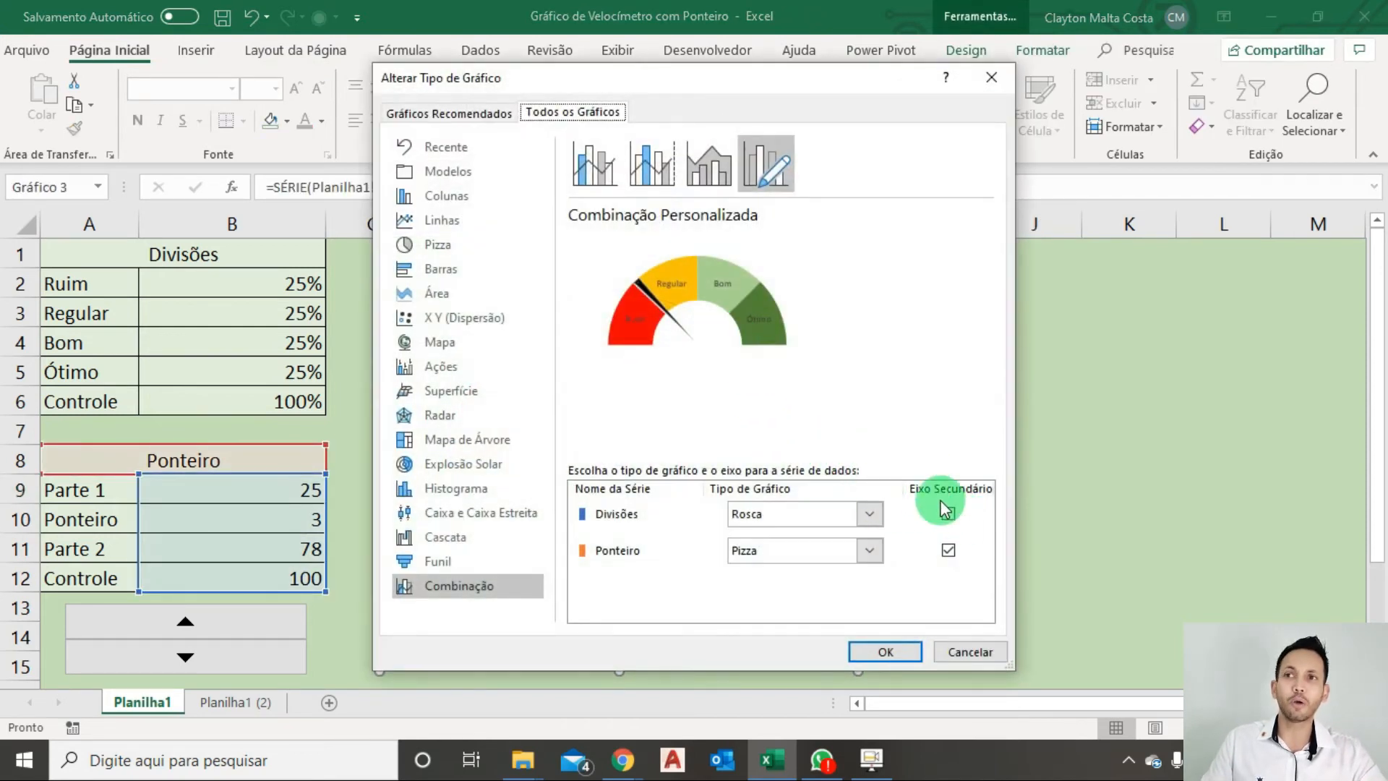
{"action": "left_click", "coordinate": [949, 514]}
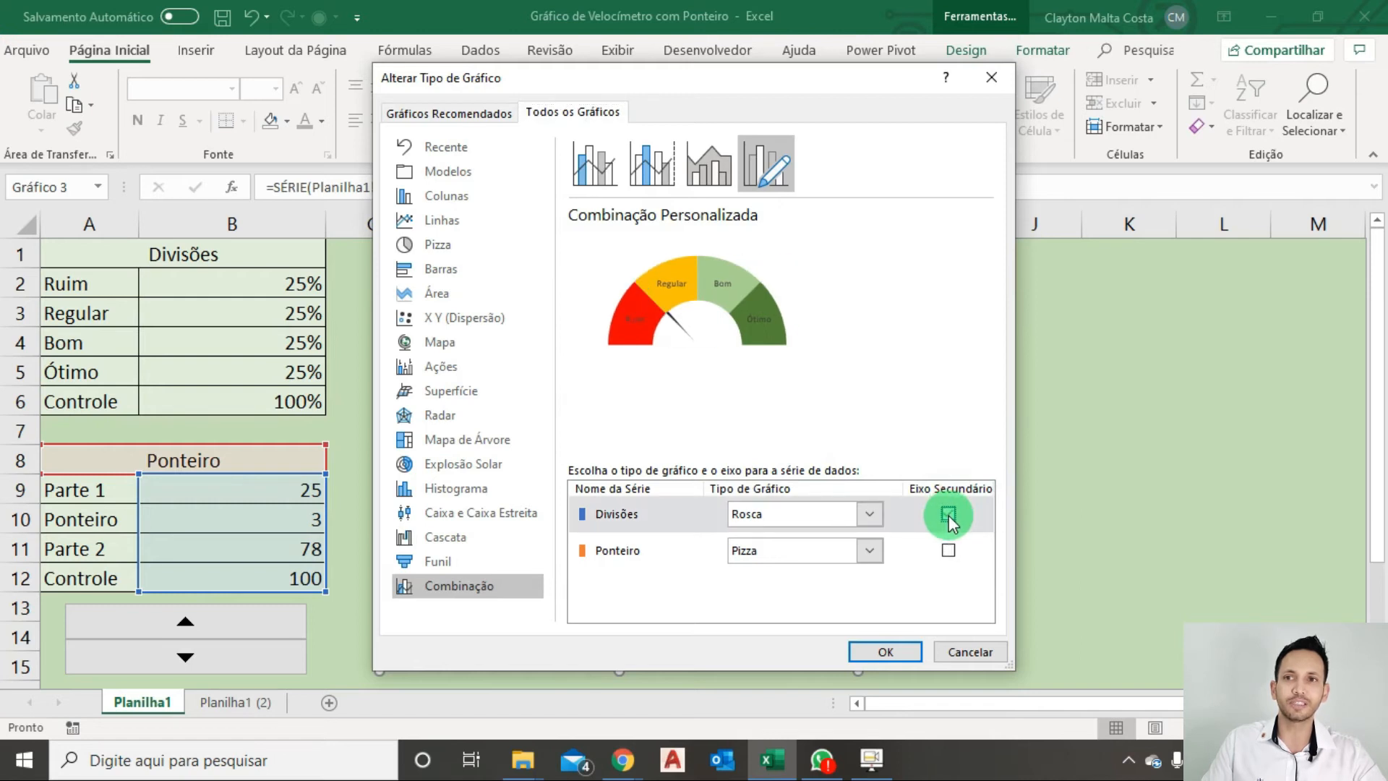
{"action": "left_click", "coordinate": [886, 652]}
Give the Divisões doughnut series the third preset shape effect in the first row of presets.
{"action": "right_click", "coordinate": [737, 365]}
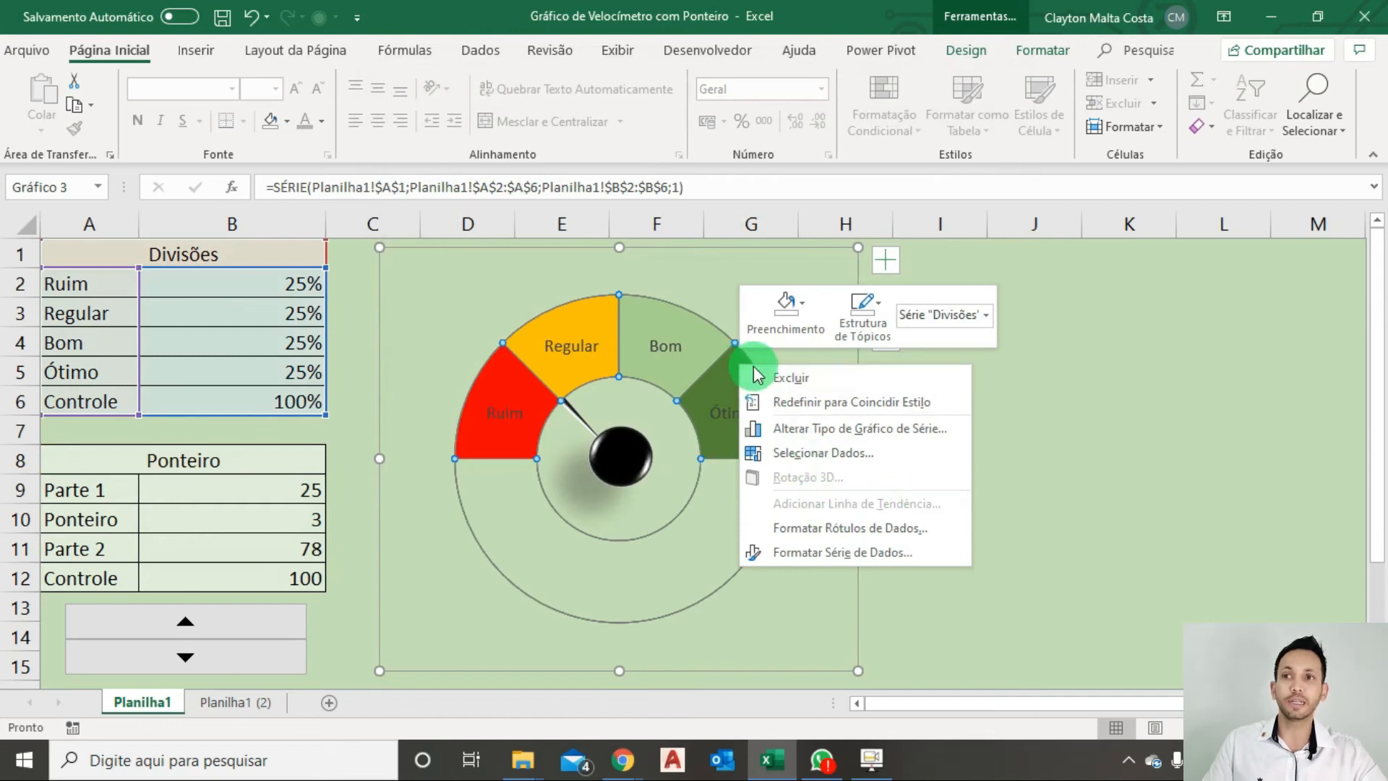
{"action": "left_click", "coordinate": [1030, 384]}
{"action": "left_click", "coordinate": [1063, 63]}
{"action": "left_click", "coordinate": [649, 125]}
{"action": "left_click", "coordinate": [696, 165]}
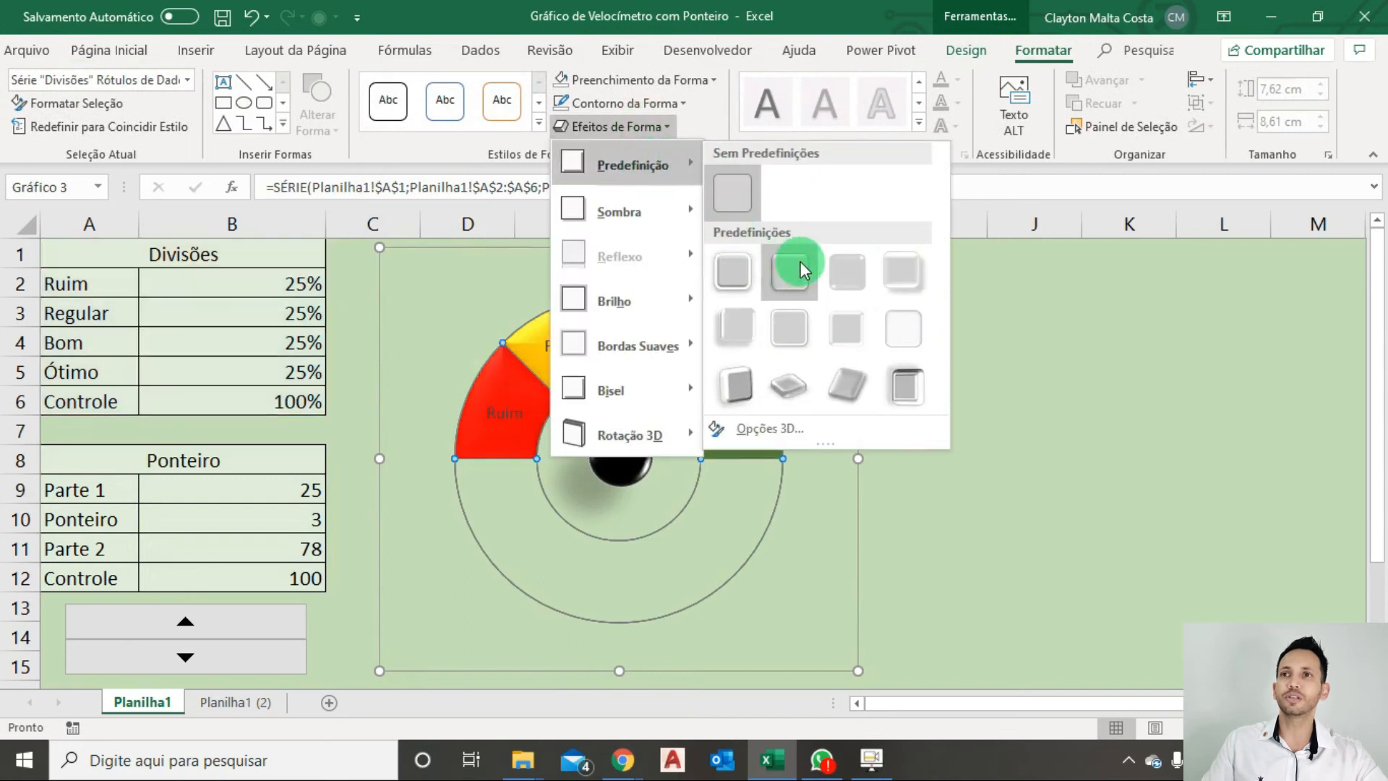
{"action": "left_click", "coordinate": [852, 275]}
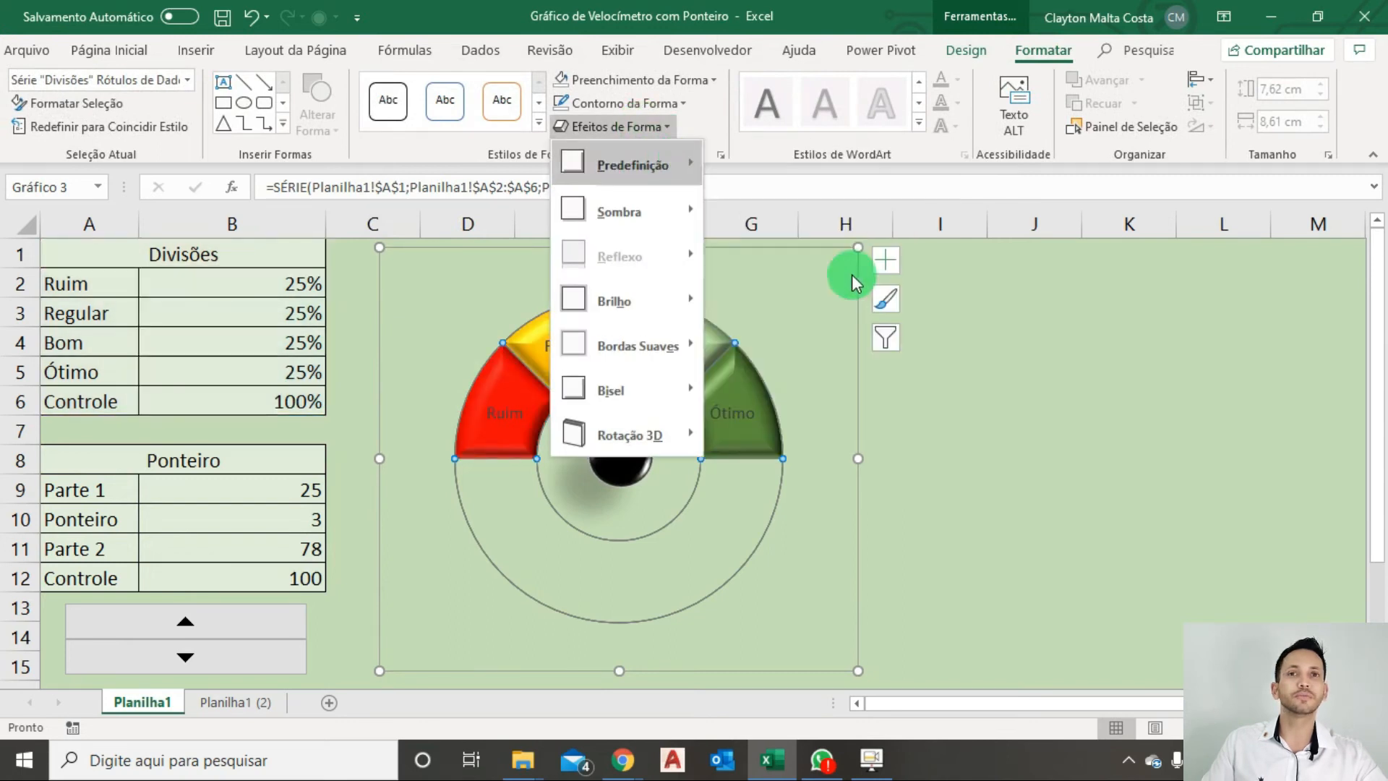
{"action": "right_click", "coordinate": [733, 375]}
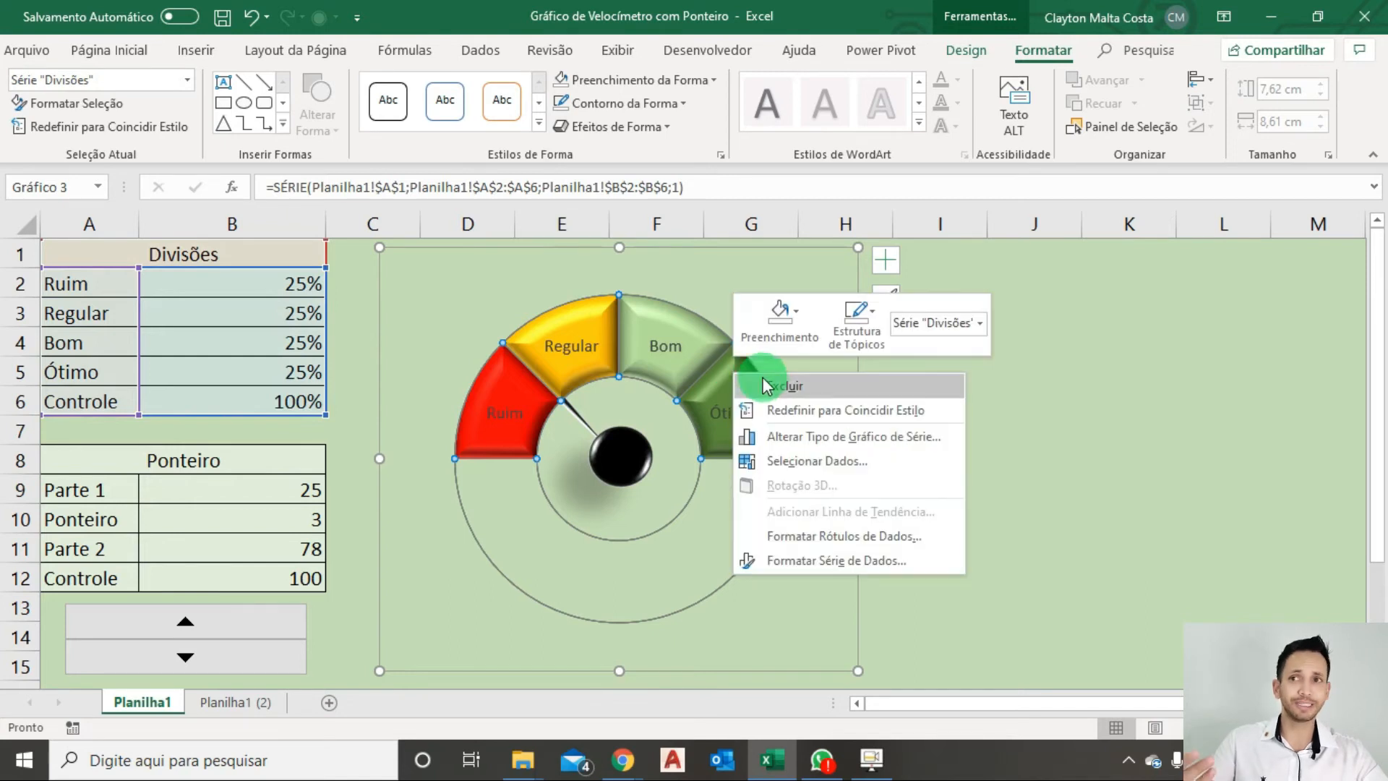
{"action": "left_click", "coordinate": [813, 561]}
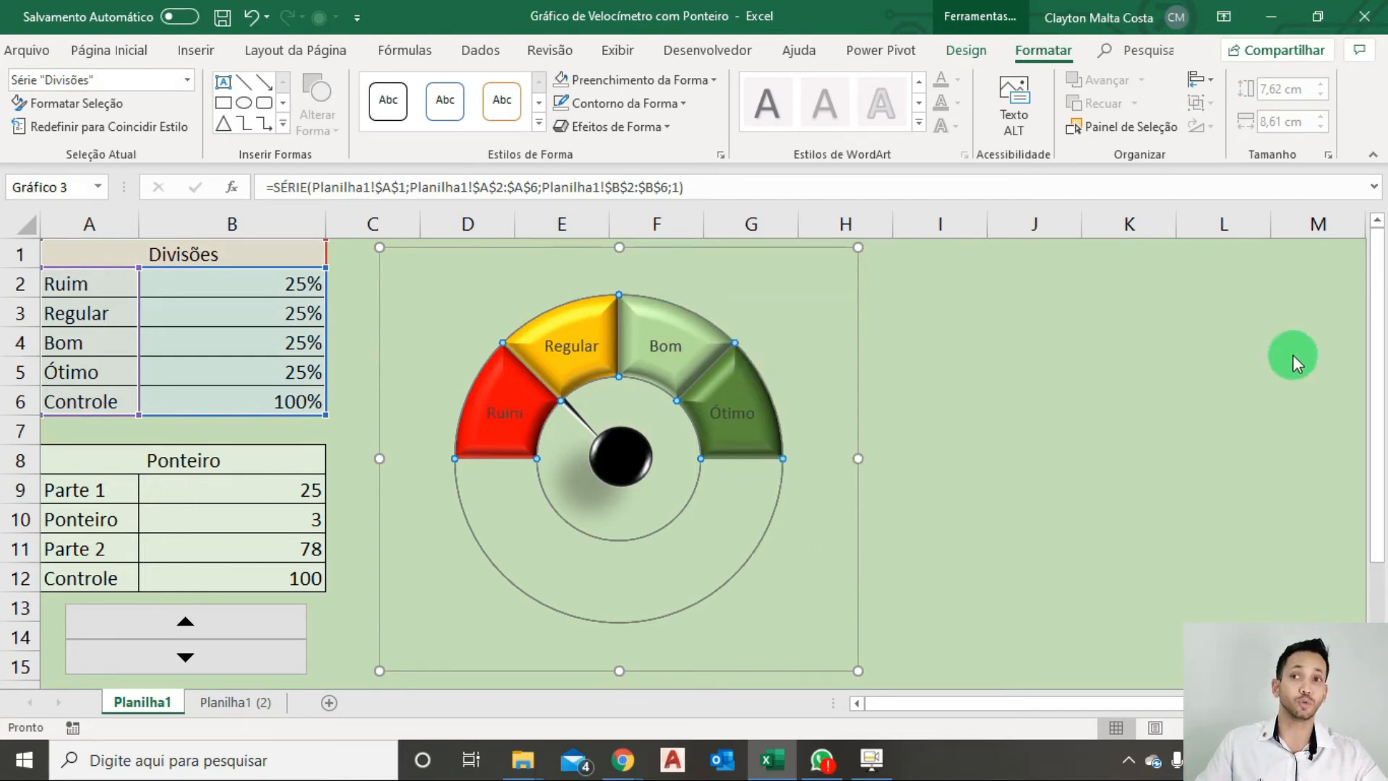
{"action": "left_click", "coordinate": [1368, 236]}
Change the combination chart so that the Ponteiro series uses the secondary axis instead of Divisões, and deselect the chart.
{"action": "right_click", "coordinate": [717, 373]}
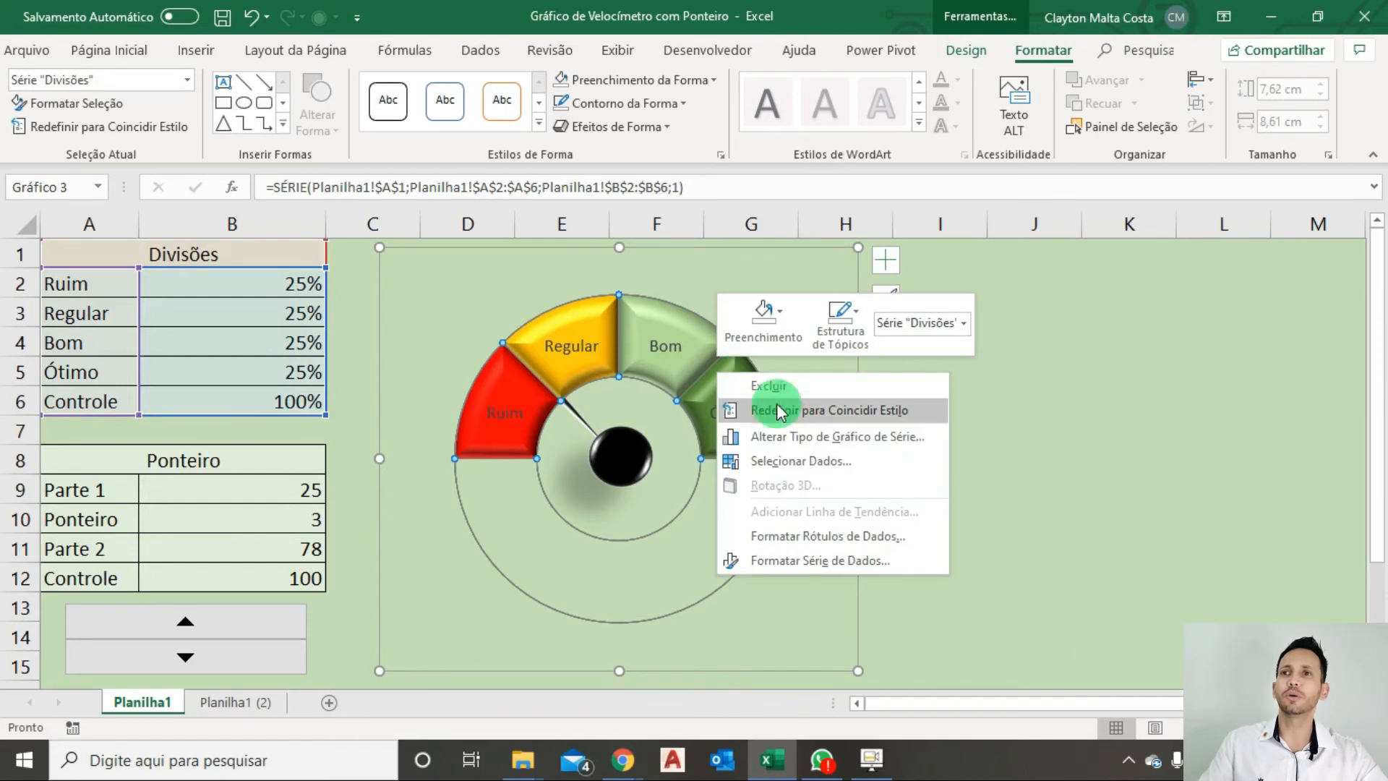
{"action": "left_click", "coordinate": [812, 438]}
{"action": "left_click", "coordinate": [949, 551]}
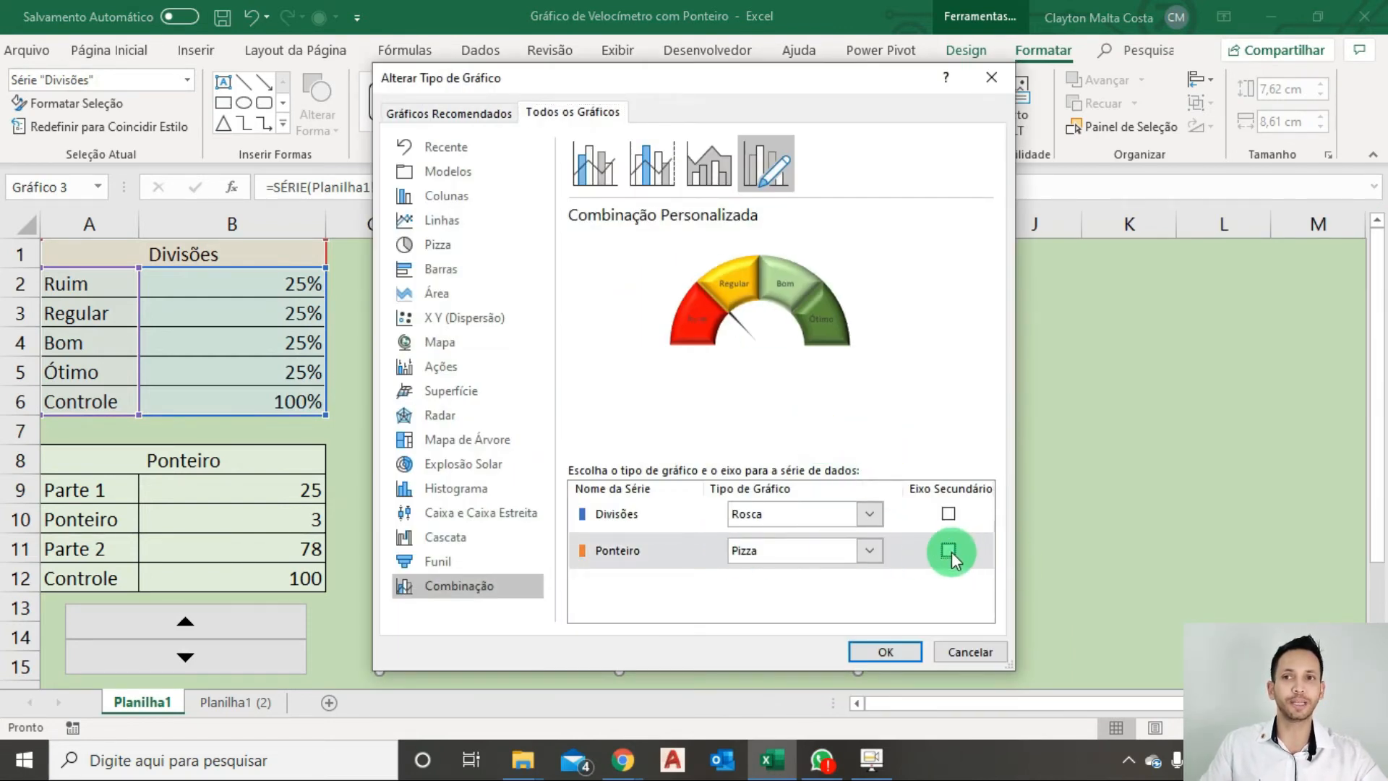
{"action": "left_click", "coordinate": [884, 651]}
{"action": "left_click", "coordinate": [1096, 442]}
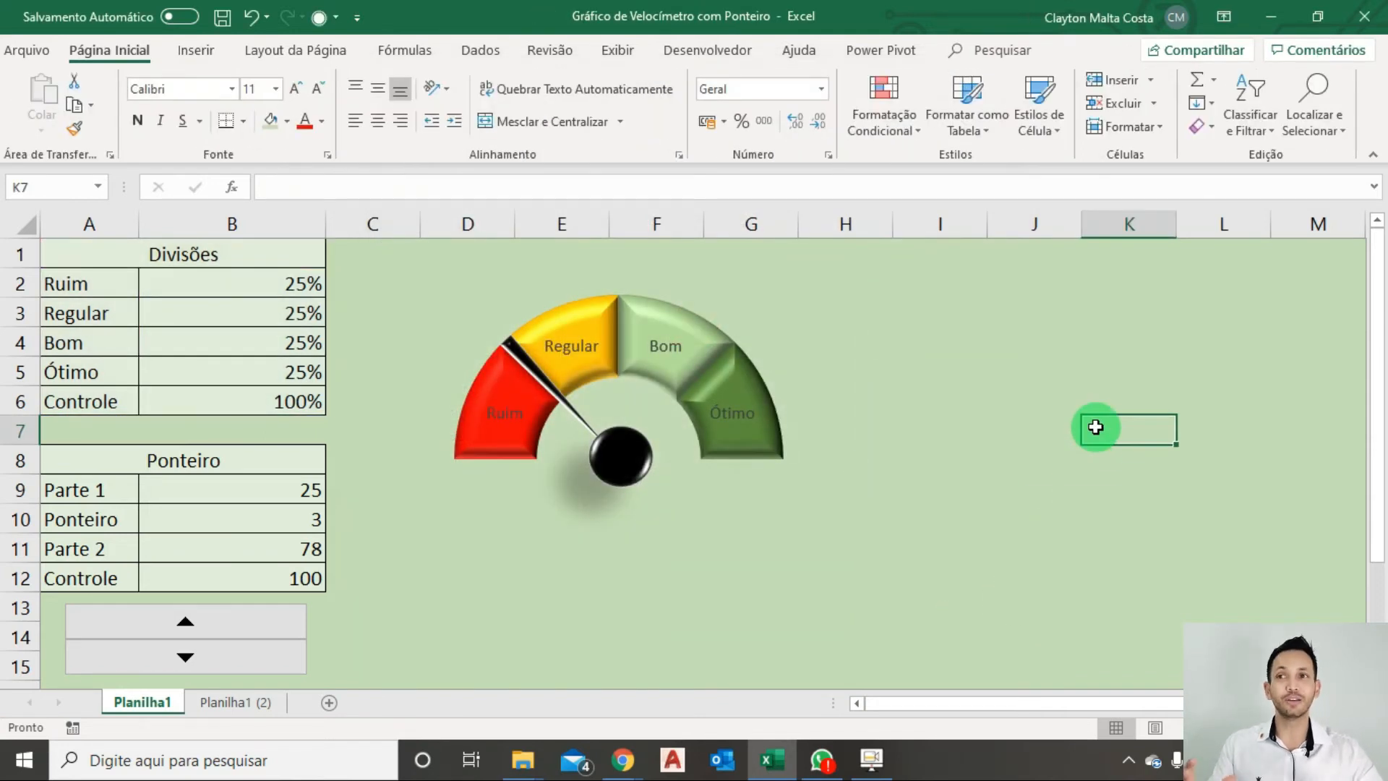
Insert a rounded rectangle about 4.76 cm wide and 1.66 cm high directly below the pointer's hub.
{"action": "left_click", "coordinate": [197, 49]}
{"action": "left_click", "coordinate": [238, 124]}
{"action": "left_click", "coordinate": [352, 217]}
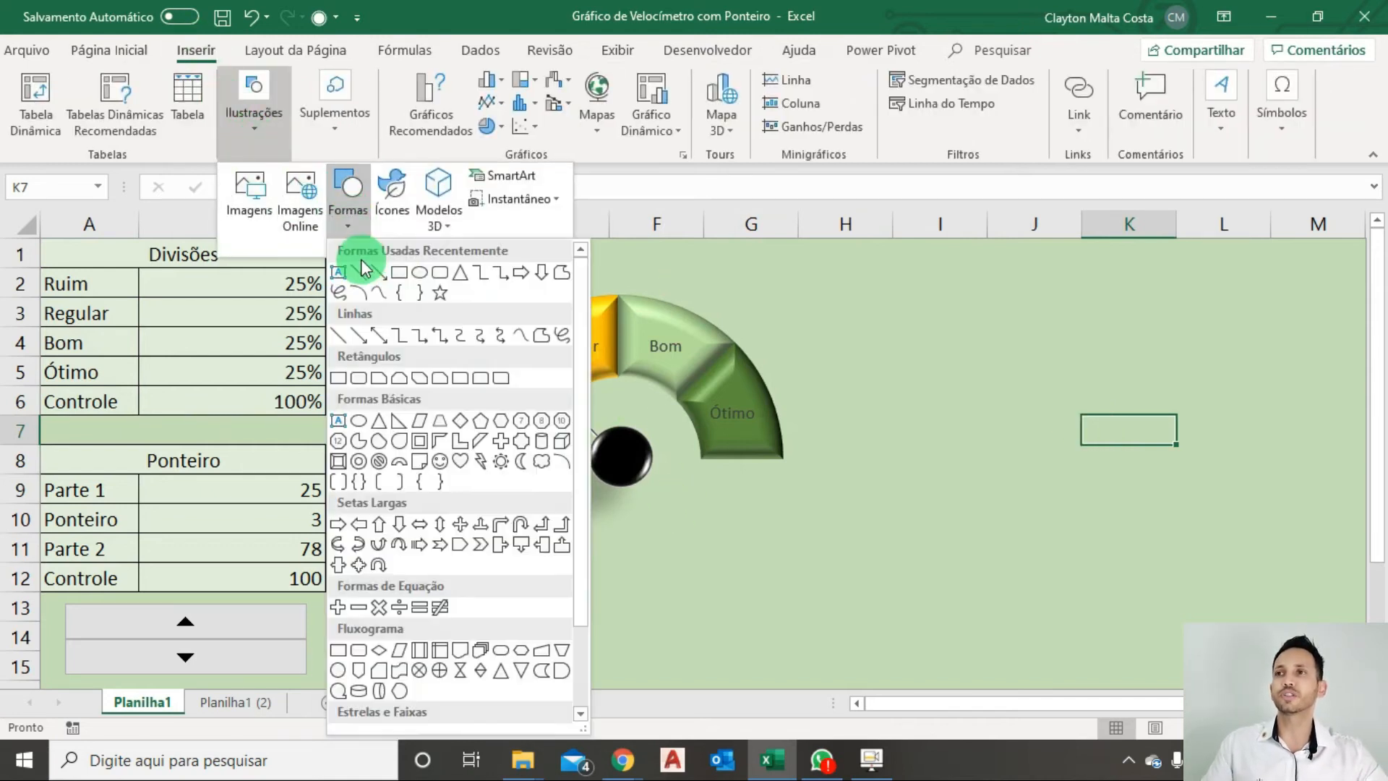
{"action": "left_click", "coordinate": [438, 271]}
{"action": "mouse_move", "coordinate": [485, 495]}
{"action": "left_mouse_down"}
{"action": "mouse_move", "coordinate": [739, 608]}
{"action": "mouse_move", "coordinate": [750, 583]}
{"action": "mouse_move", "coordinate": [737, 576]}
{"action": "mouse_move", "coordinate": [752, 590]}
{"action": "left_mouse_up"}
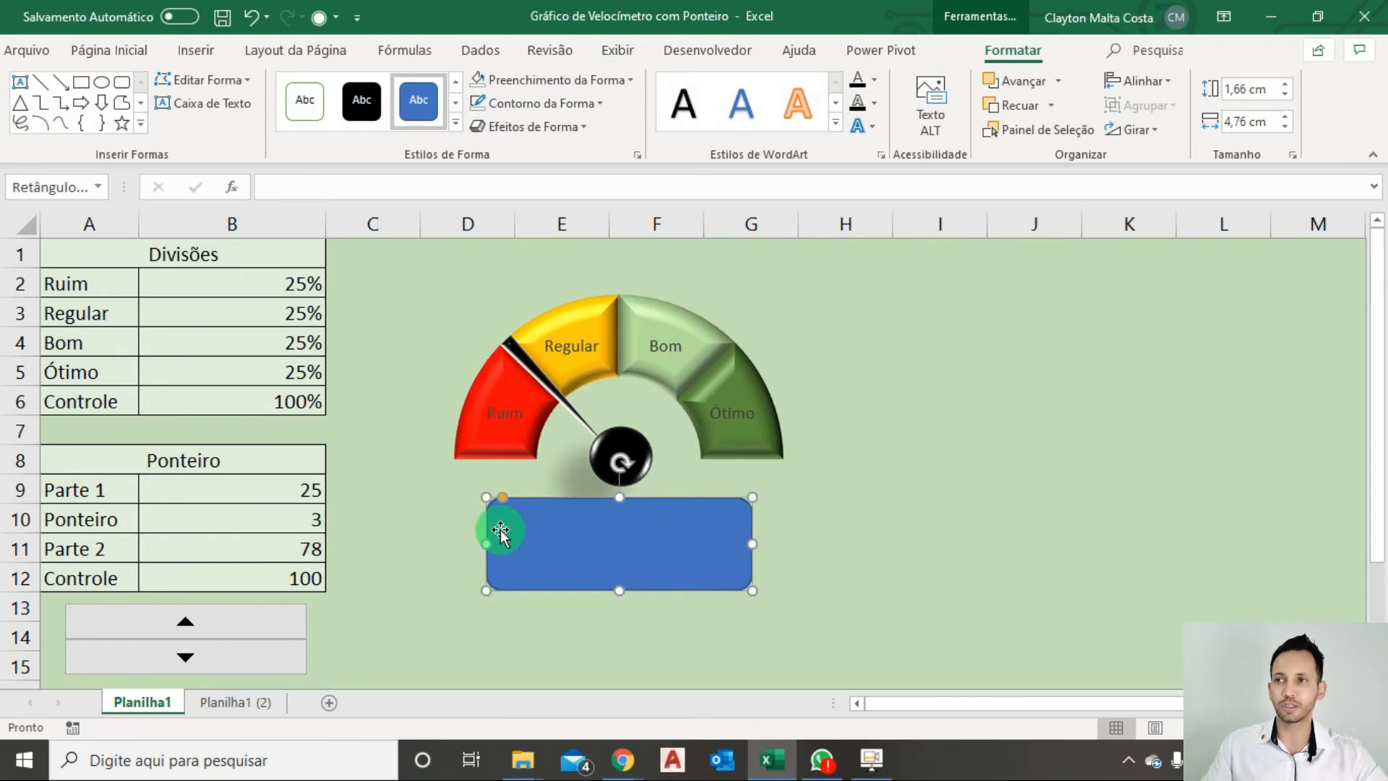
Give the rounded rectangle the solid black shape style and the first preset shape effect in the first row of presets.
{"action": "left_click", "coordinate": [361, 100]}
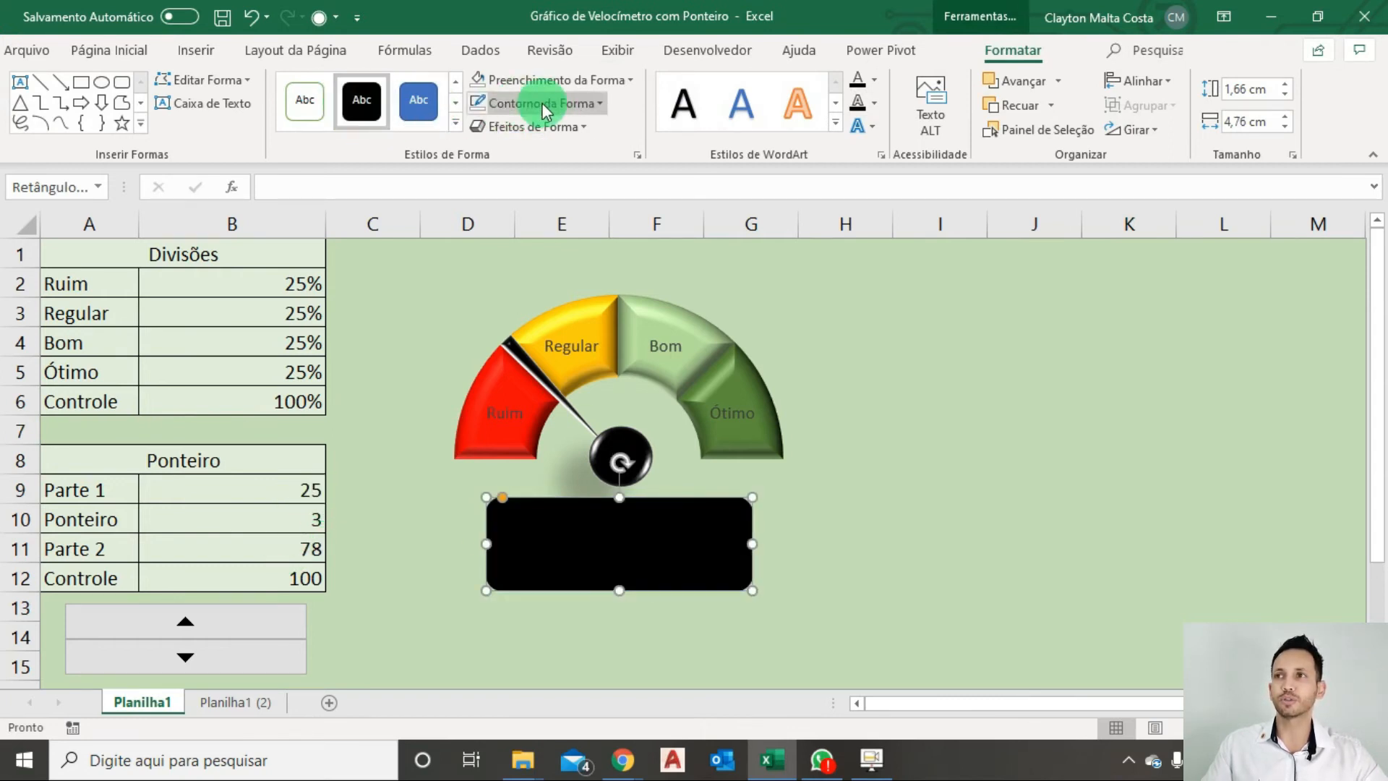
{"action": "left_click", "coordinate": [578, 81]}
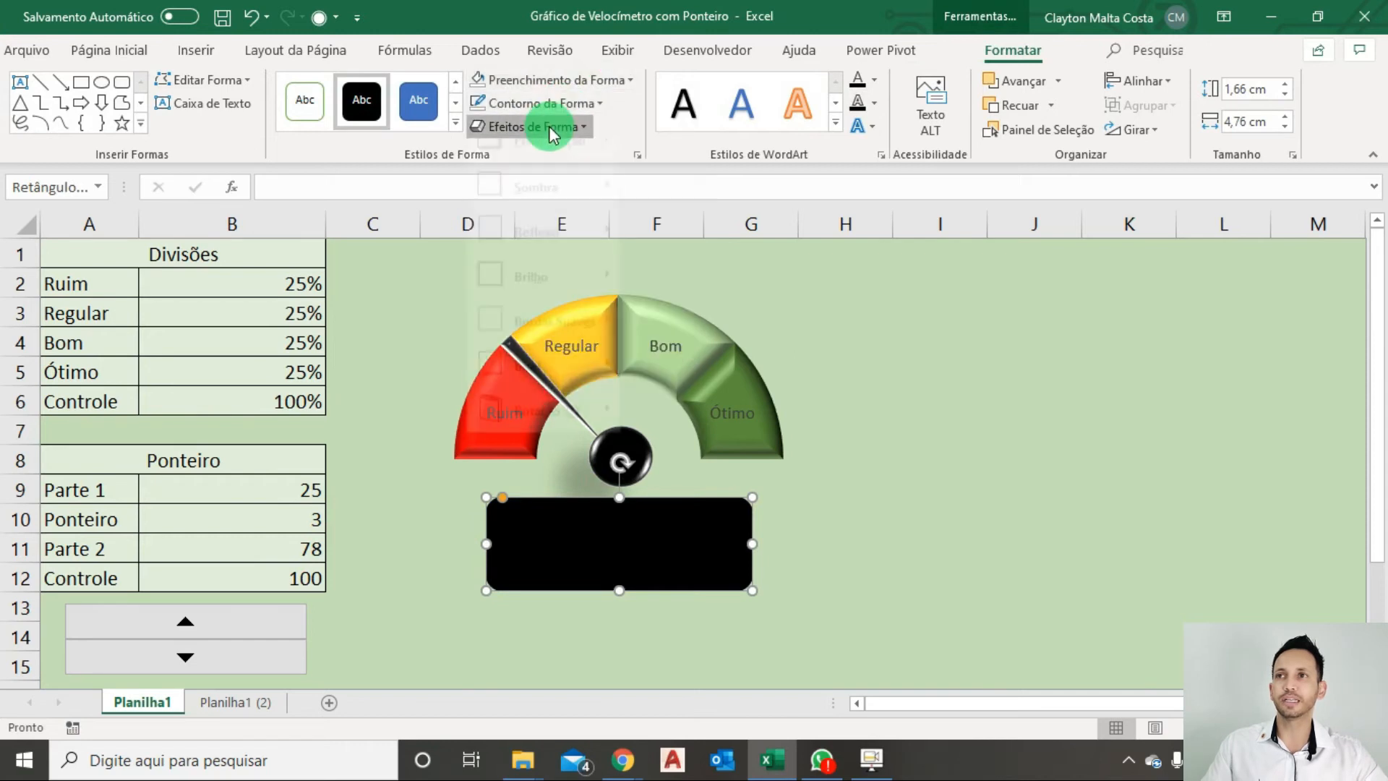
{"action": "left_click", "coordinate": [553, 128]}
{"action": "mouse_move", "coordinate": [575, 175]}
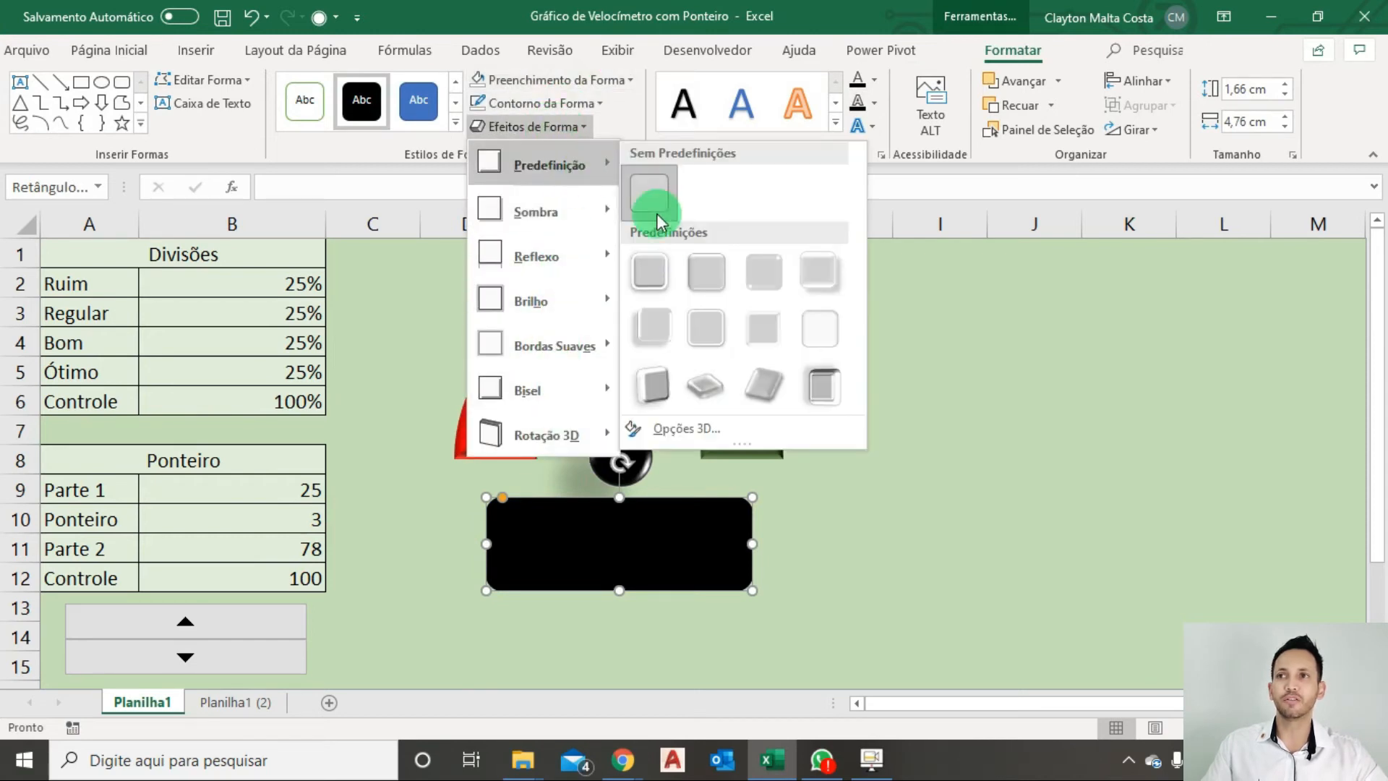
{"action": "left_click", "coordinate": [646, 275]}
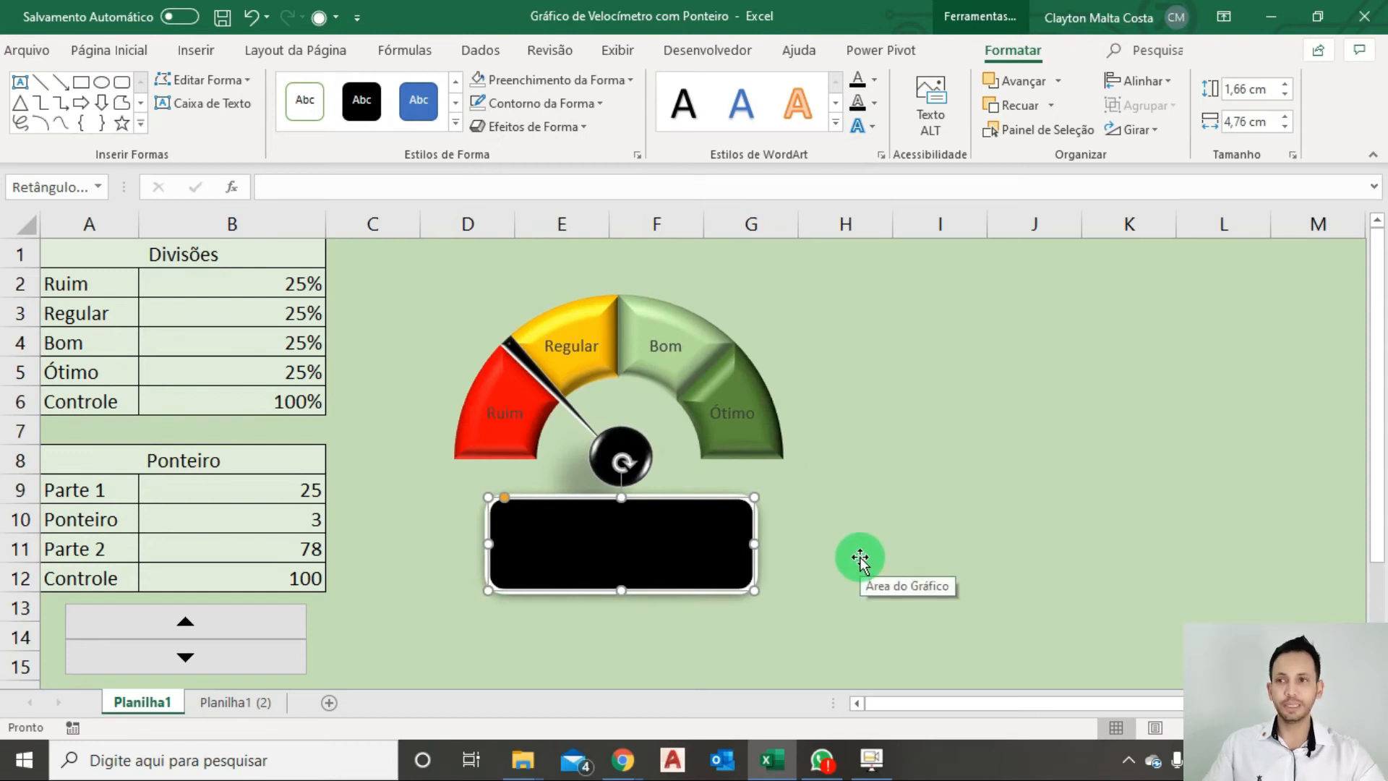
{"action": "left_click", "coordinate": [113, 50]}
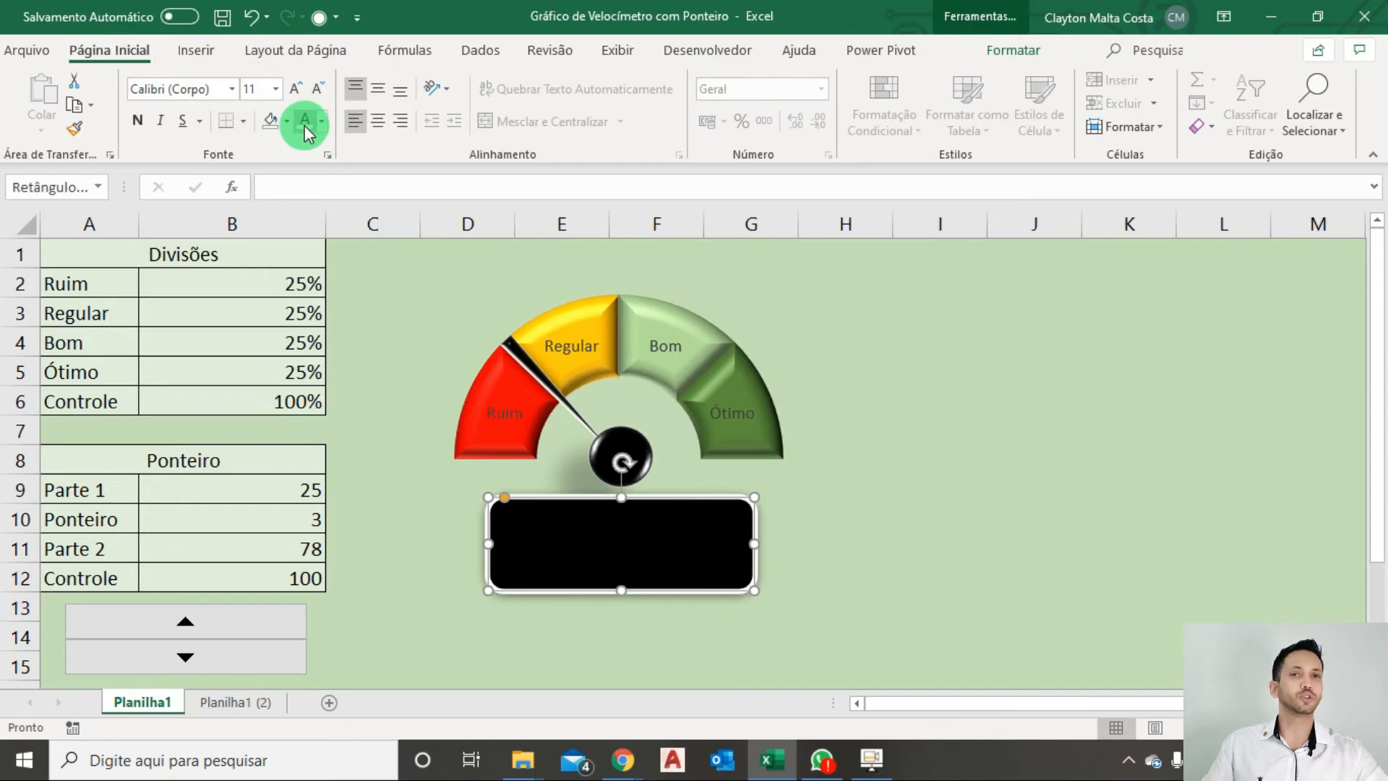
{"action": "left_click", "coordinate": [632, 554]}
{"action": "type", "text": "casdad"}
{"action": "key", "text": "BackSpace"}
{"action": "key", "text": "BackSpace"}
{"action": "key", "text": "BackSpace"}
{"action": "key", "text": "BackSpace"}
{"action": "key", "text": "BackSpace"}
{"action": "key", "text": "BackSpace"}
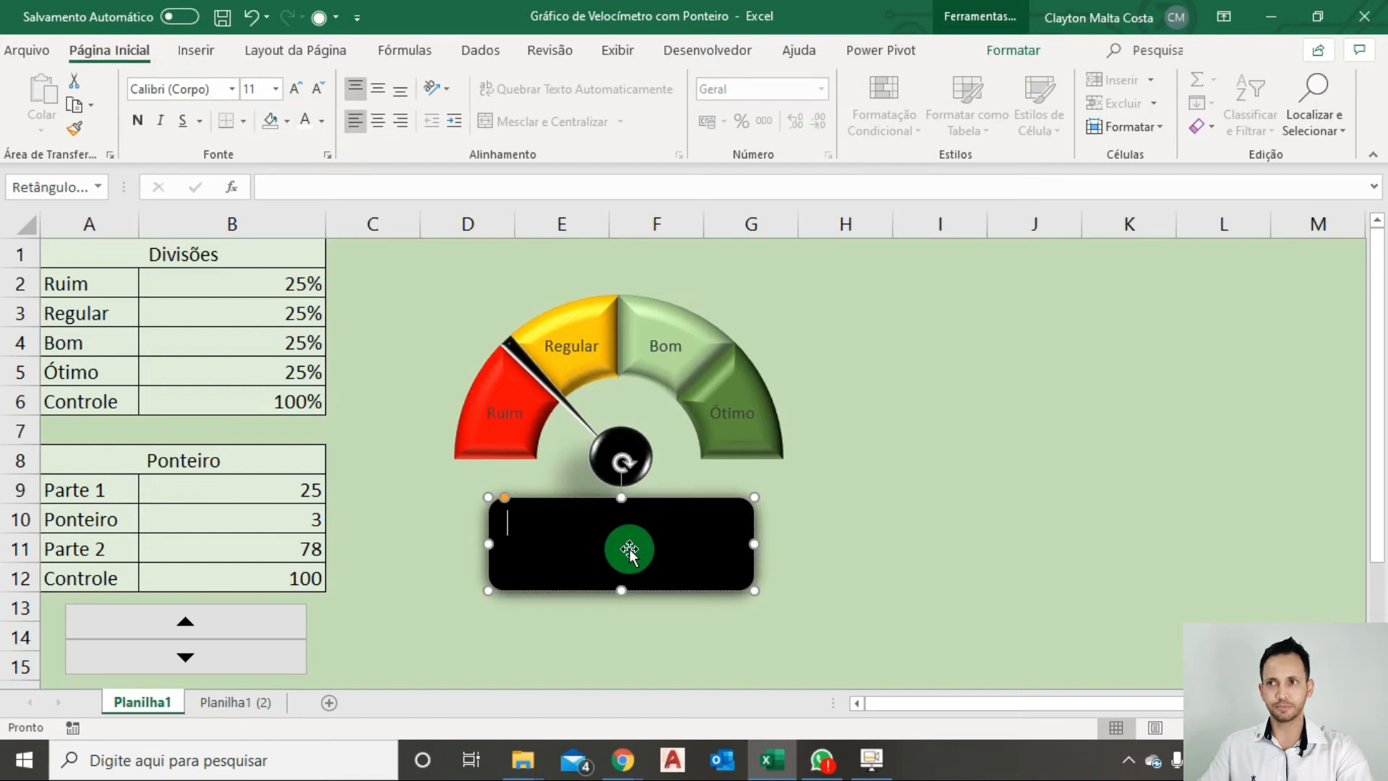
{"action": "key", "text": "Escape"}
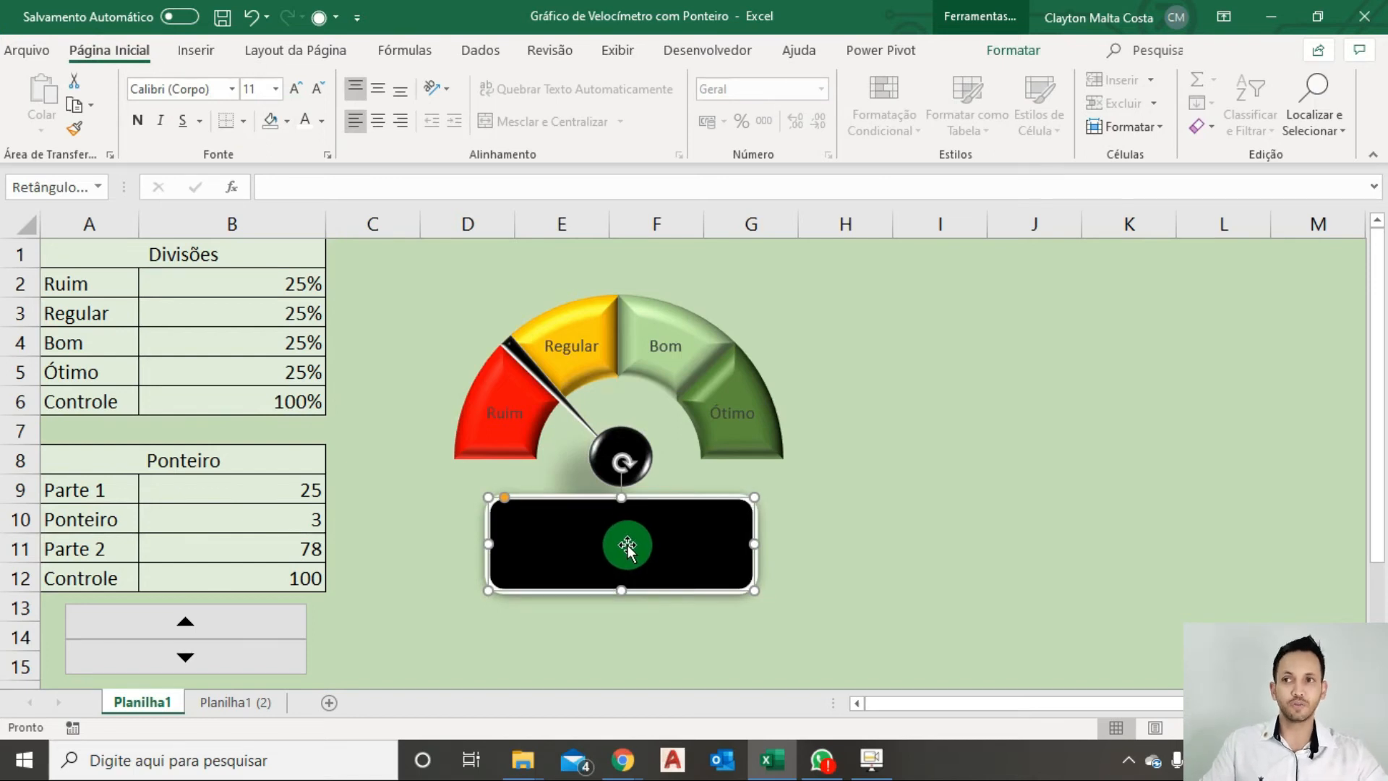
Link the black rectangle's text to cell B9 and make that text white.
{"action": "left_click", "coordinate": [367, 188]}
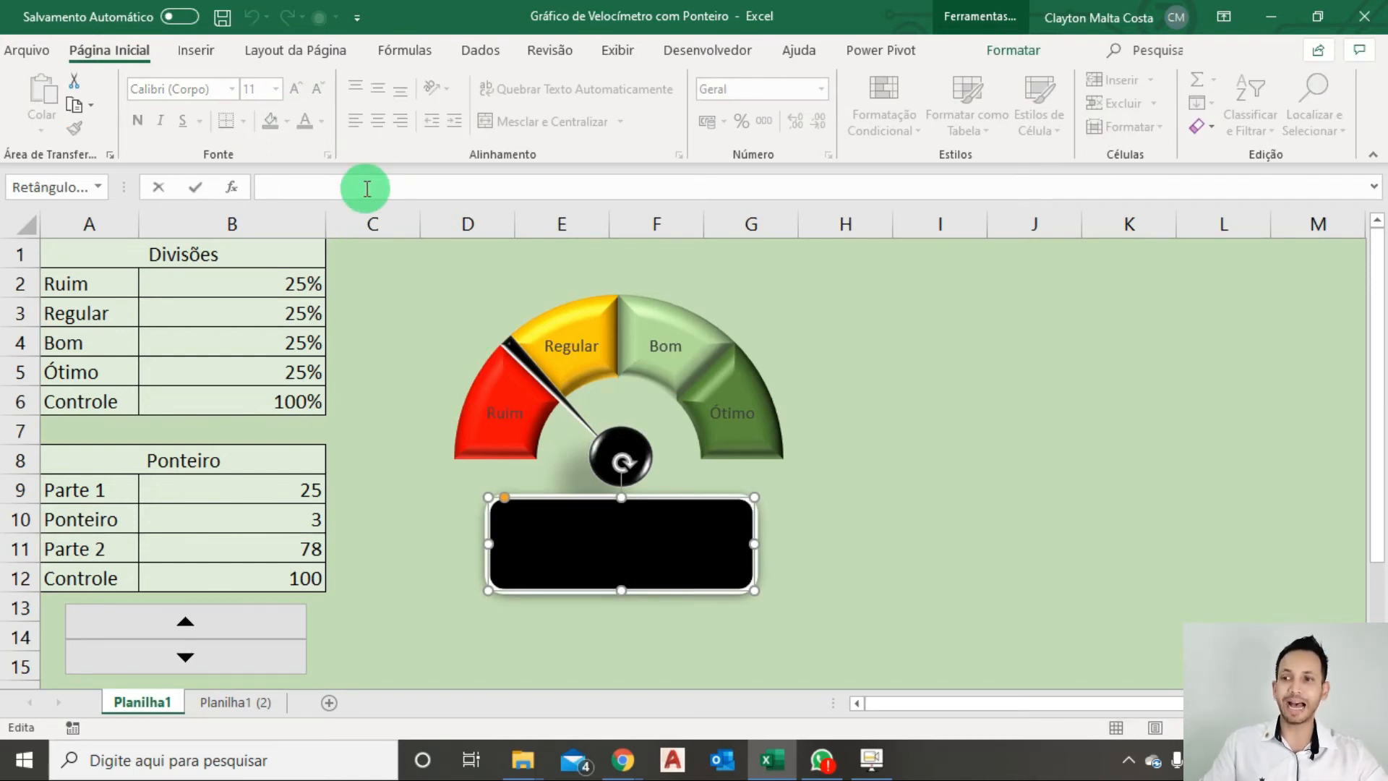
{"action": "type", "text": "="}
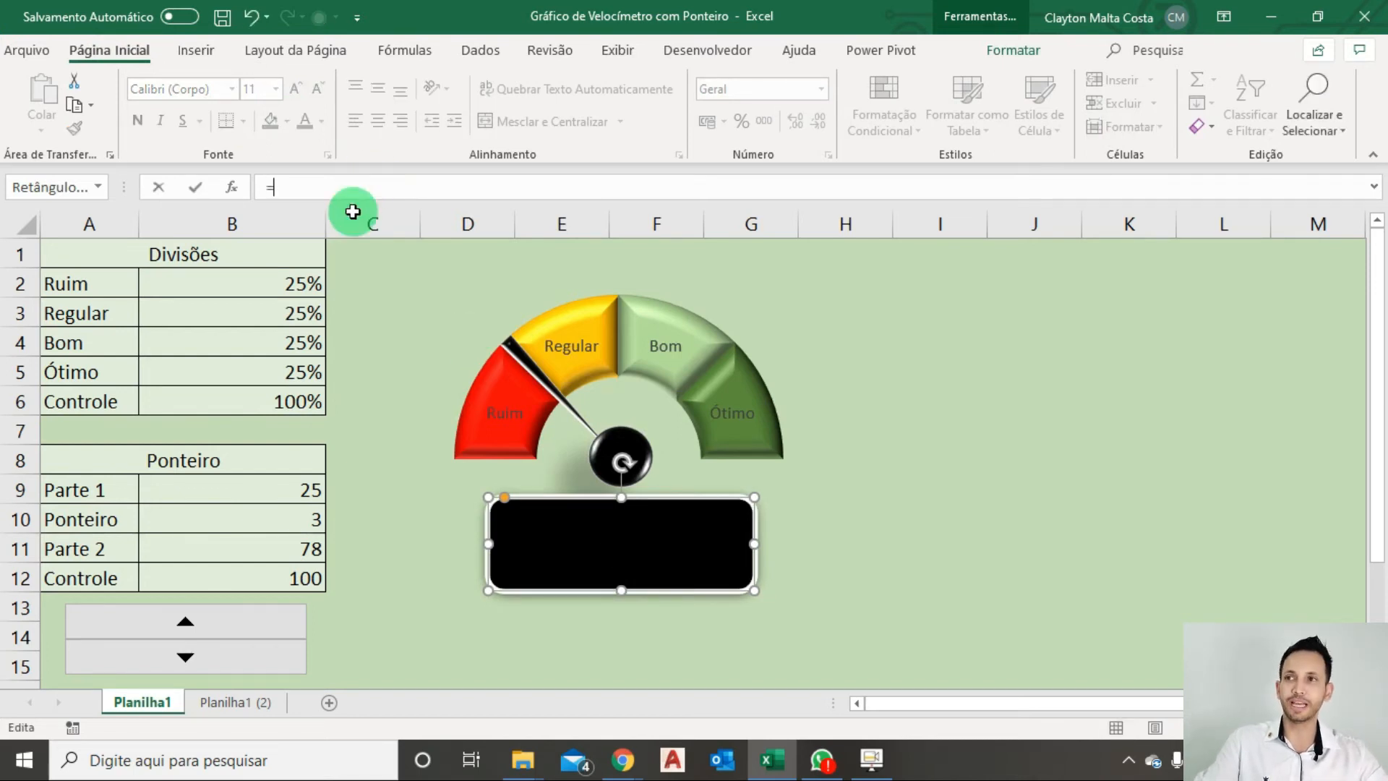
{"action": "left_click", "coordinate": [277, 502]}
{"action": "key", "text": "Return"}
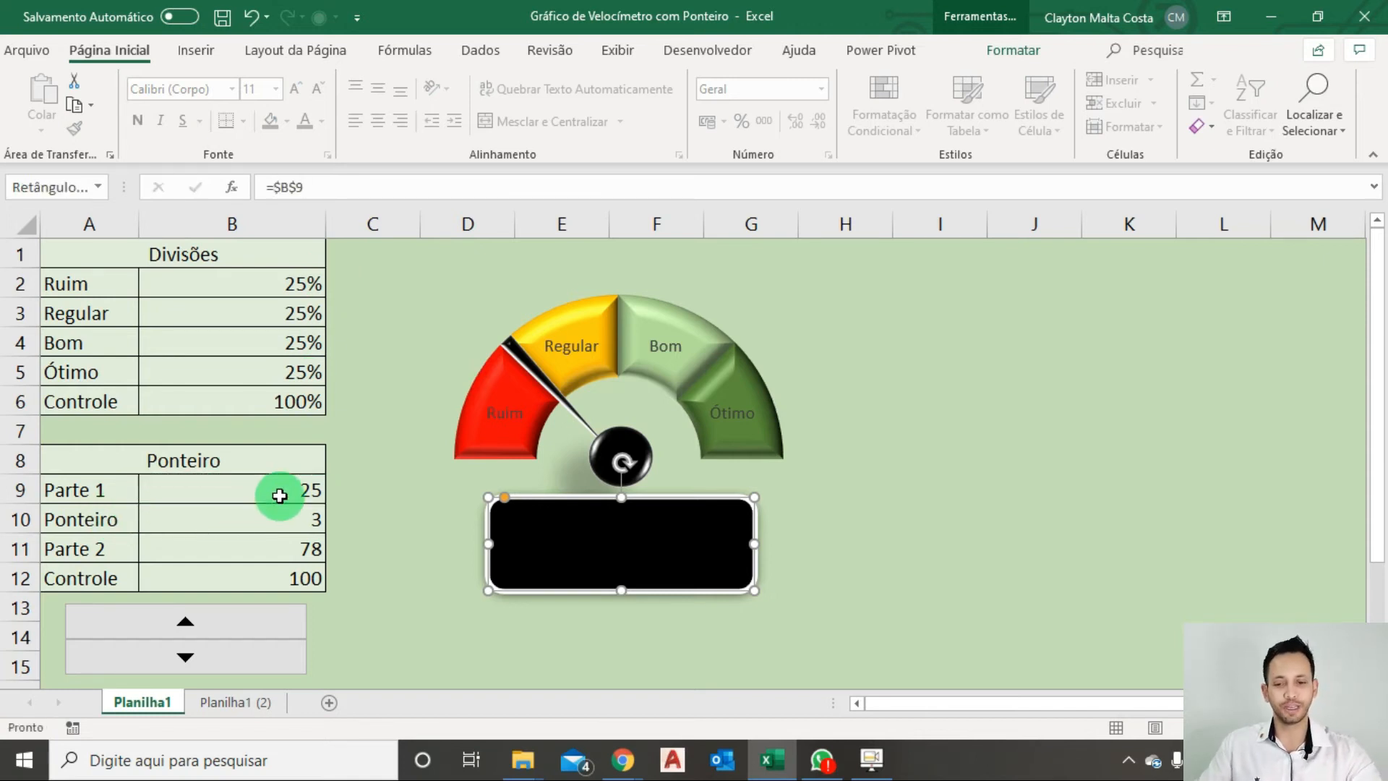
{"action": "left_click", "coordinate": [679, 589]}
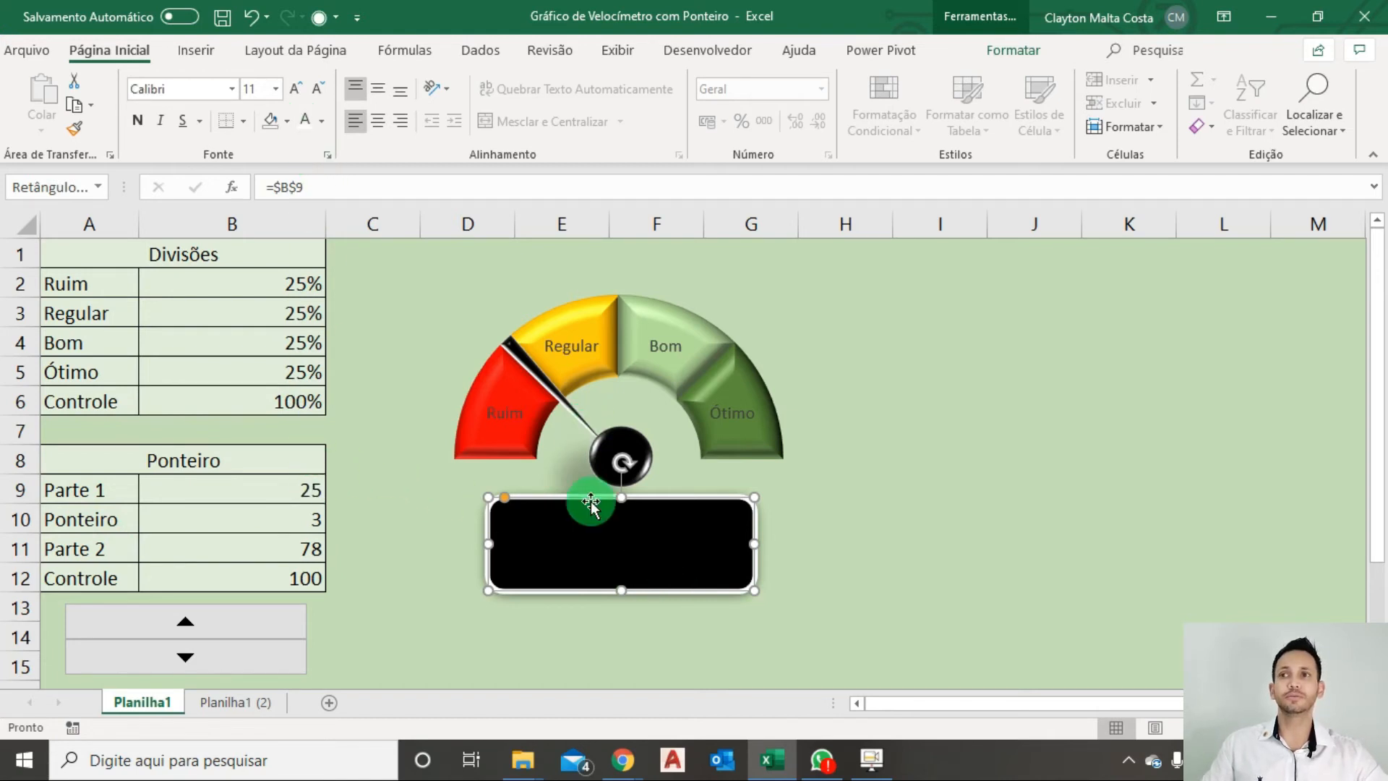
{"action": "left_click", "coordinate": [307, 127]}
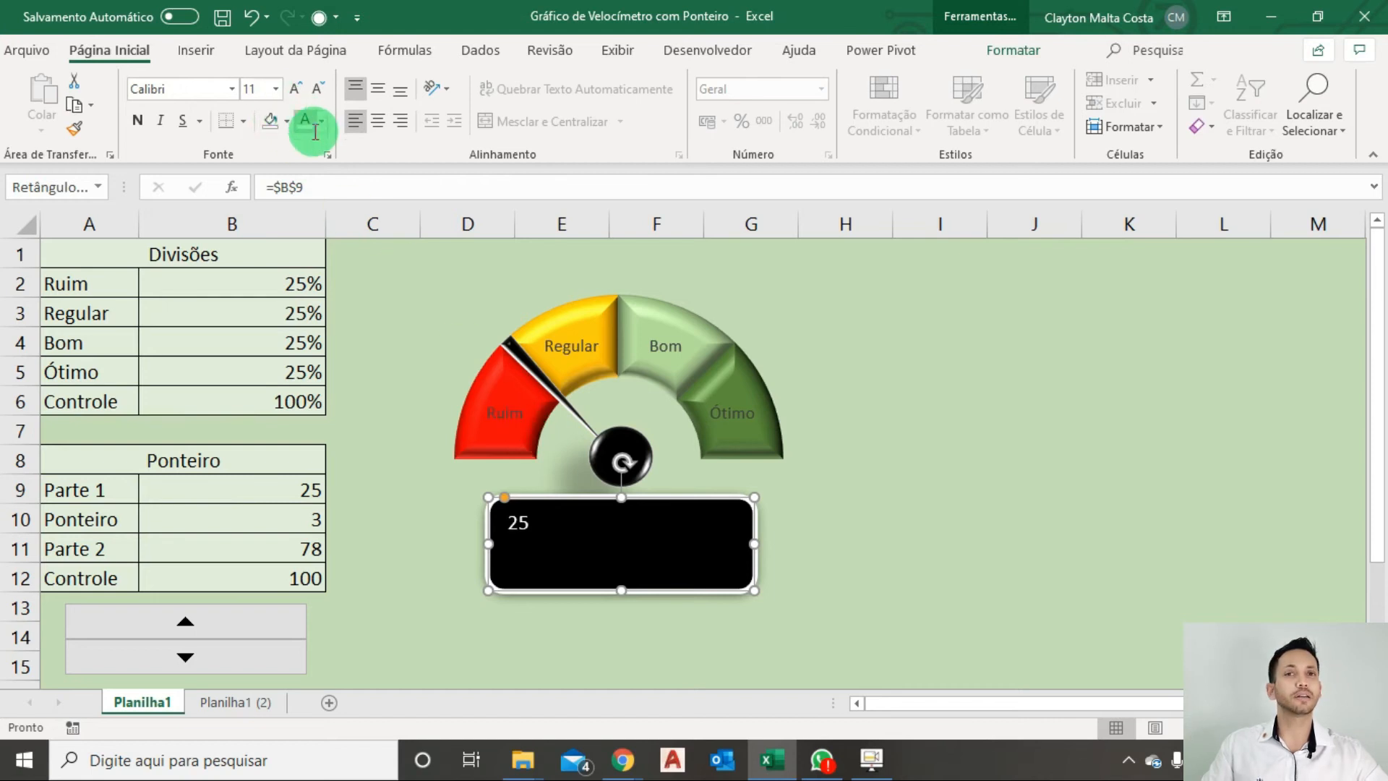
Center the linked number horizontally and align it to the bottom of the black rectangle.
{"action": "left_click", "coordinate": [377, 124]}
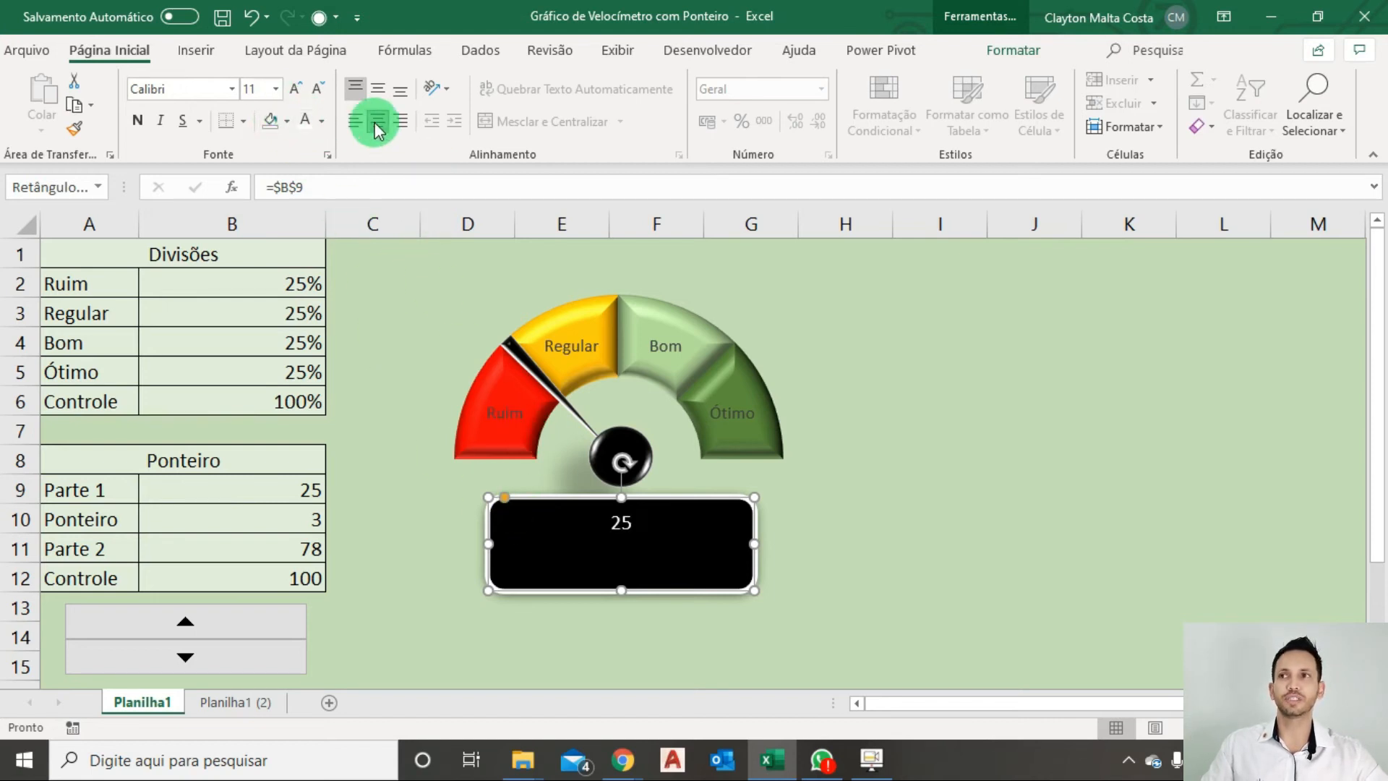
{"action": "left_click", "coordinate": [402, 121]}
{"action": "left_click", "coordinate": [379, 122]}
{"action": "left_click", "coordinate": [399, 91]}
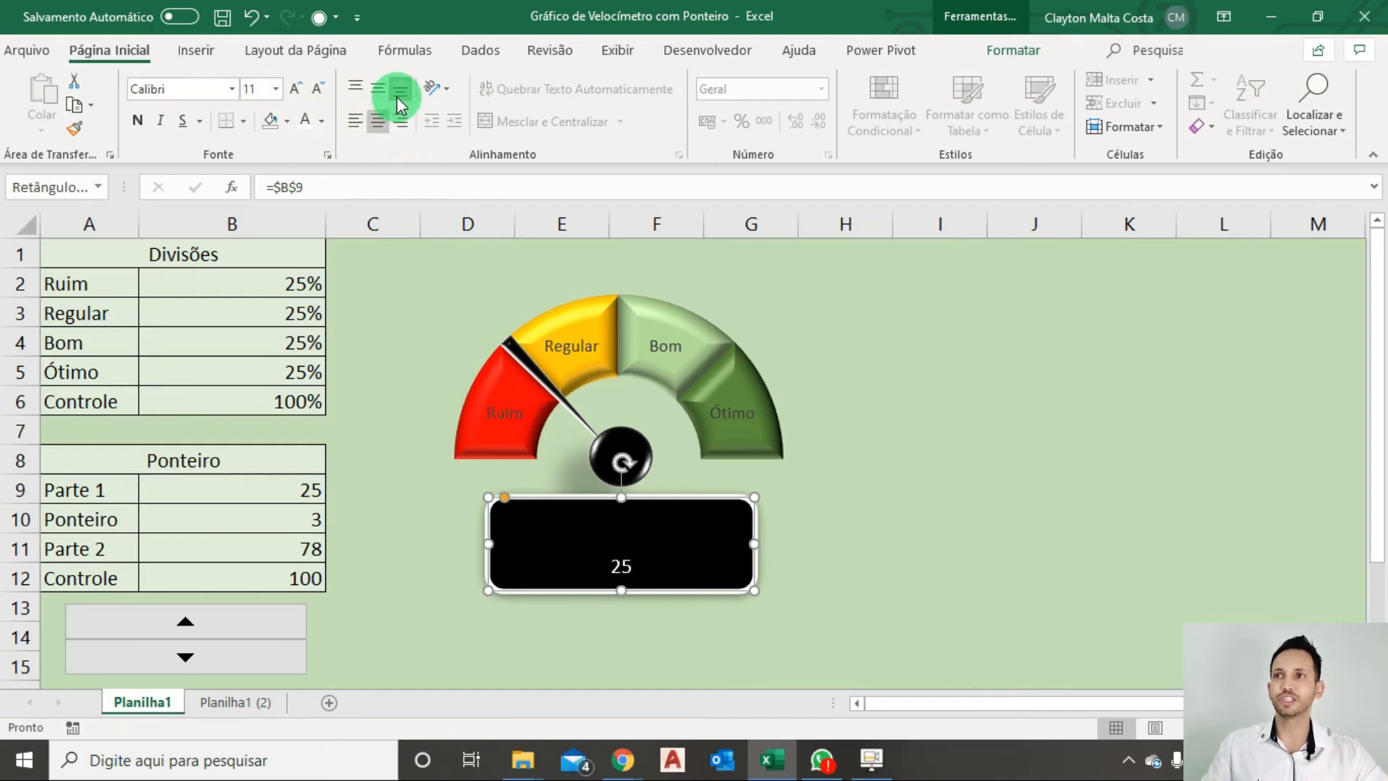
Set the linked number's font size to 18 and deselect the rectangle.
{"action": "left_click", "coordinate": [302, 89]}
{"action": "left_click", "coordinate": [302, 90]}
{"action": "left_click", "coordinate": [302, 89]}
{"action": "left_click", "coordinate": [302, 90]}
{"action": "left_click", "coordinate": [302, 90]}
{"action": "left_click", "coordinate": [315, 91]}
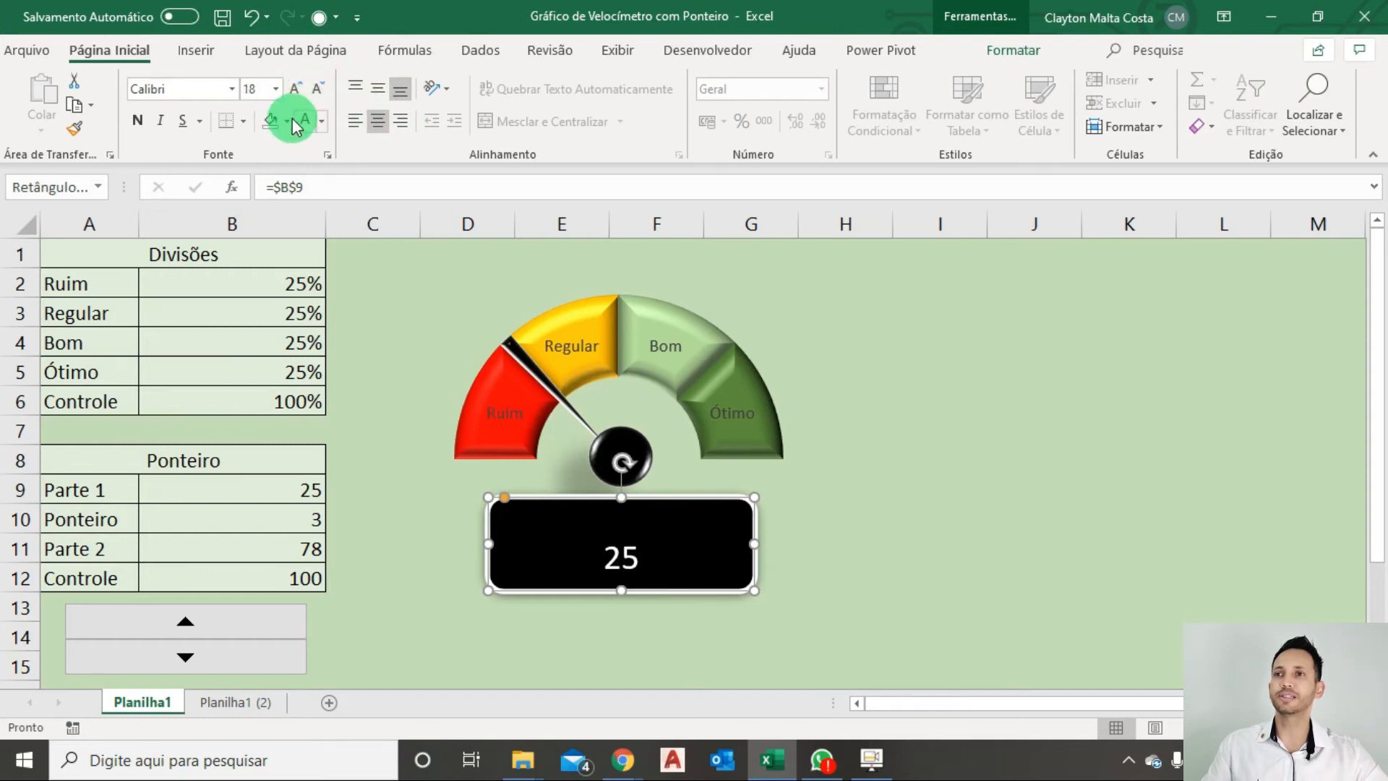
{"action": "left_click", "coordinate": [921, 519]}
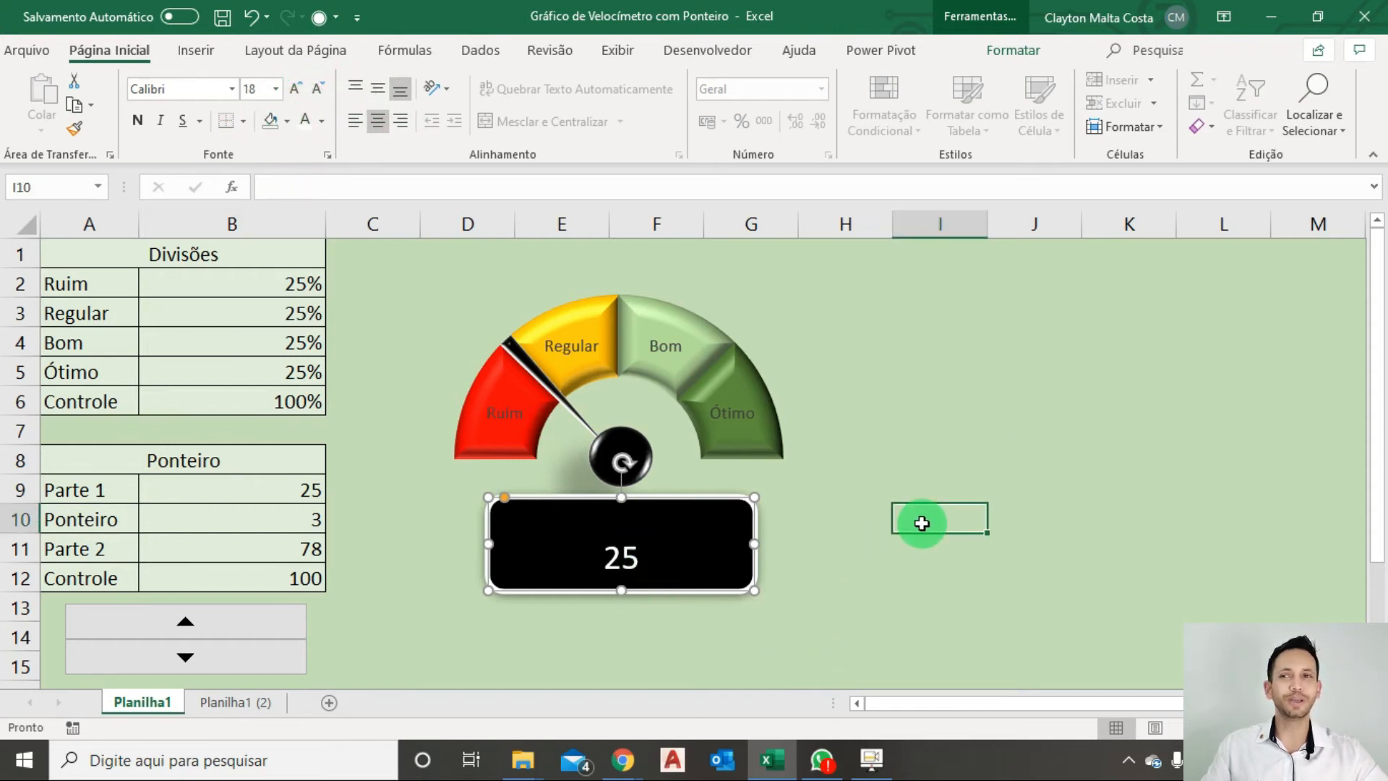
Insert a black WordArt title reading "Carro Chefe do Excel".
{"action": "left_click", "coordinate": [195, 57]}
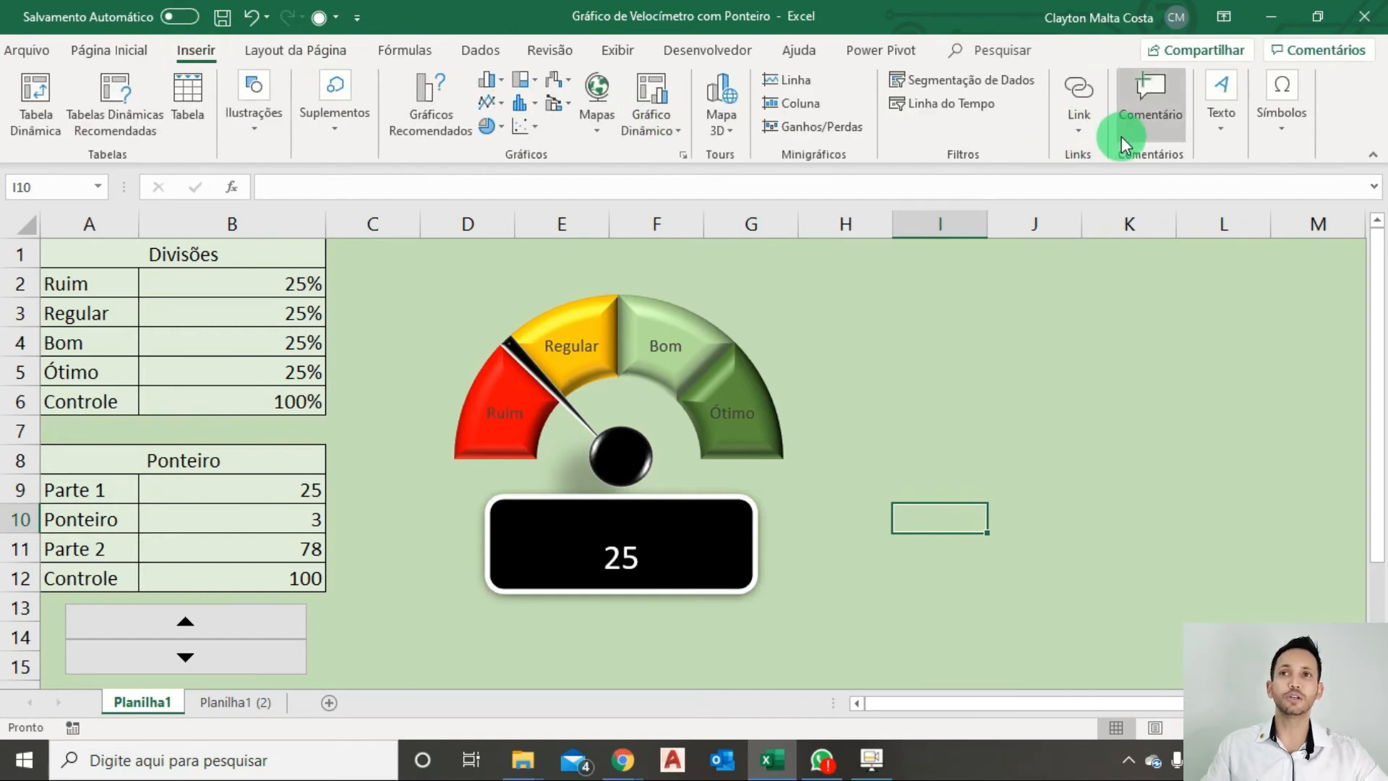
{"action": "left_click", "coordinate": [1213, 137]}
{"action": "left_click", "coordinate": [1231, 204]}
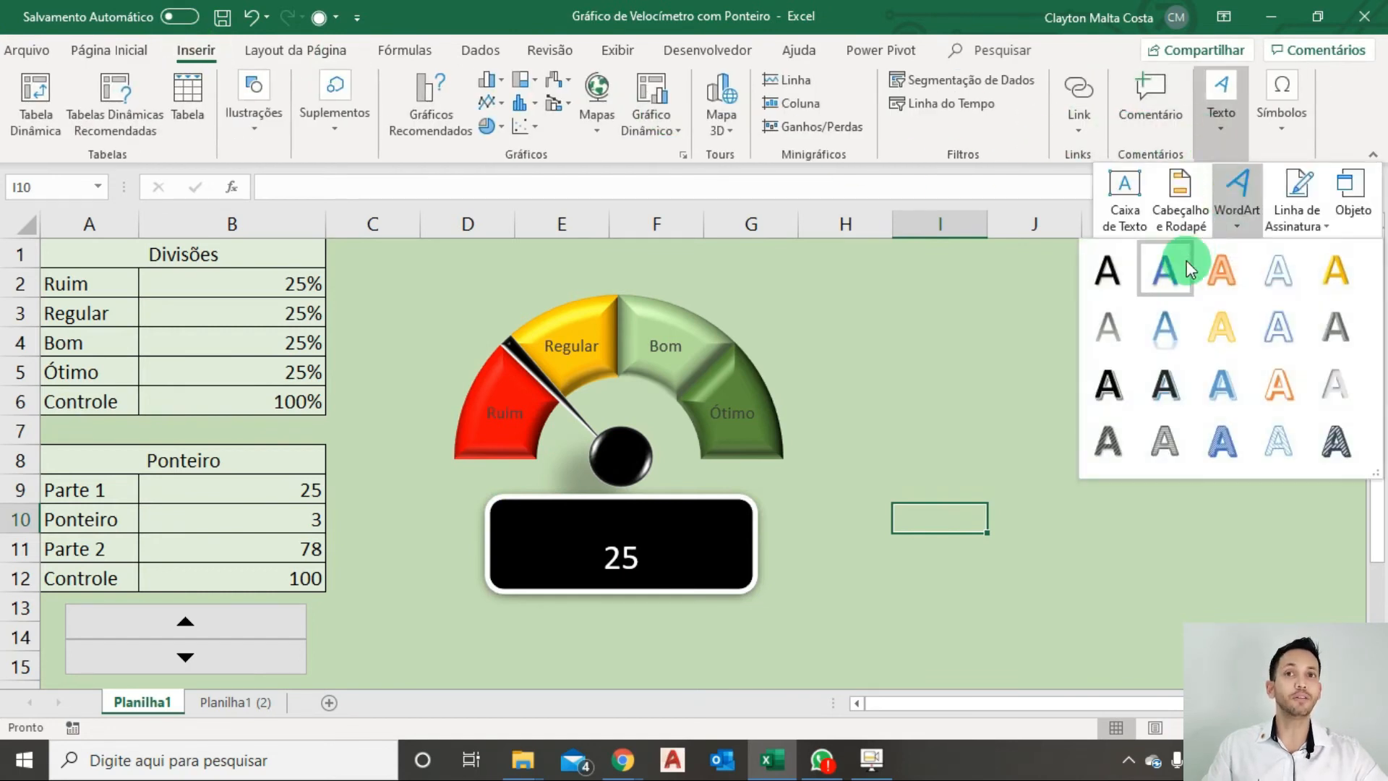
{"action": "left_click", "coordinate": [1171, 268]}
{"action": "type", "text": "Ca"}
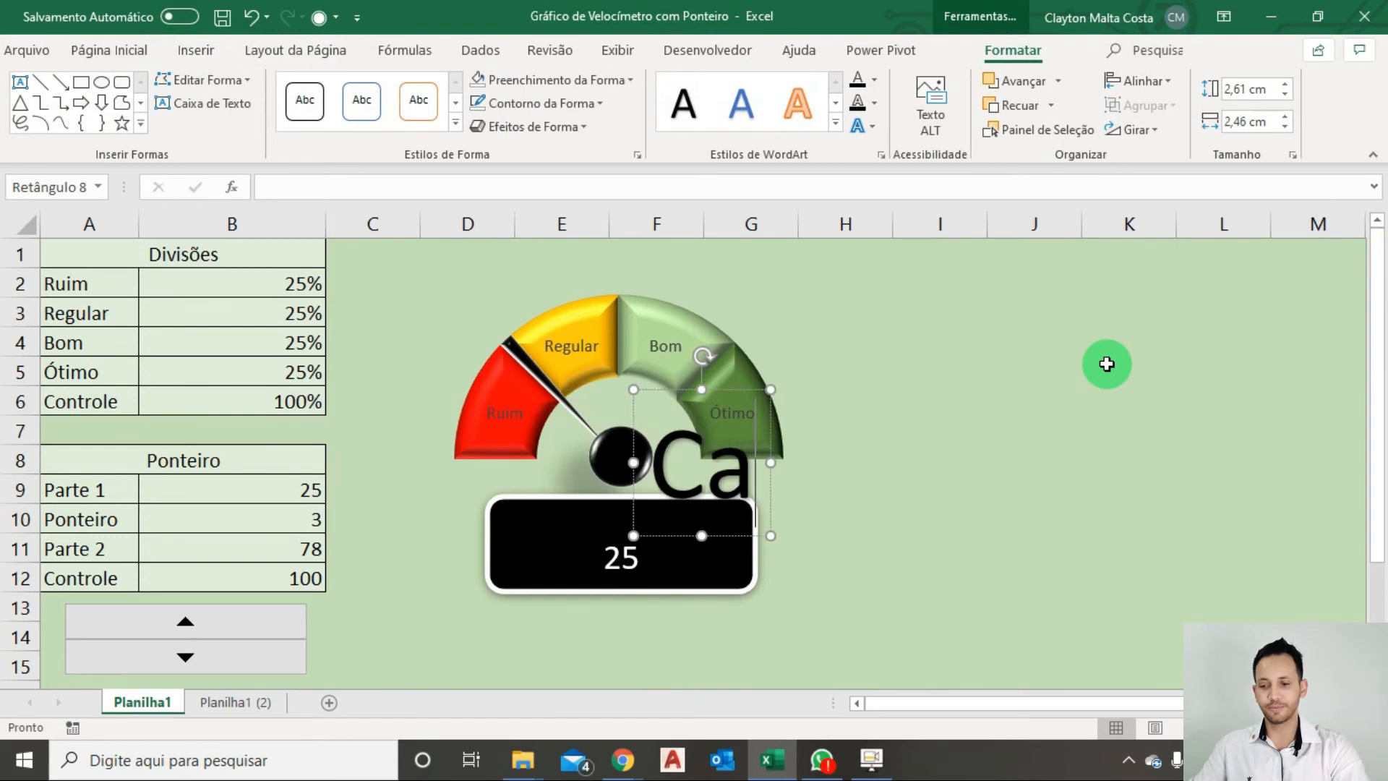
{"action": "type", "text": "rro Chefe do Excel"}
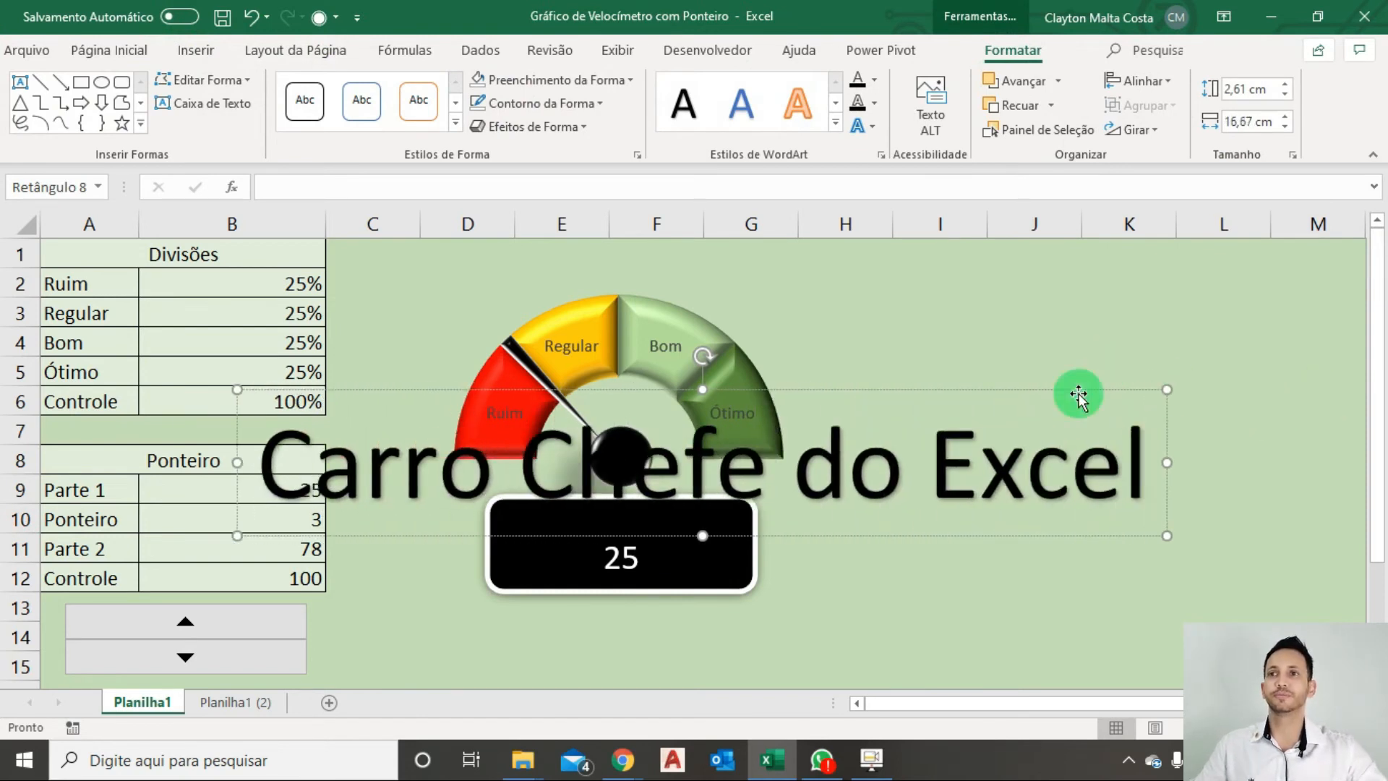
Format the WordArt title as white 14 pt text and place it above the number inside the black rectangle.
{"action": "left_click_drag", "start_coordinate": [1038, 390], "coordinate": [951, 330]}
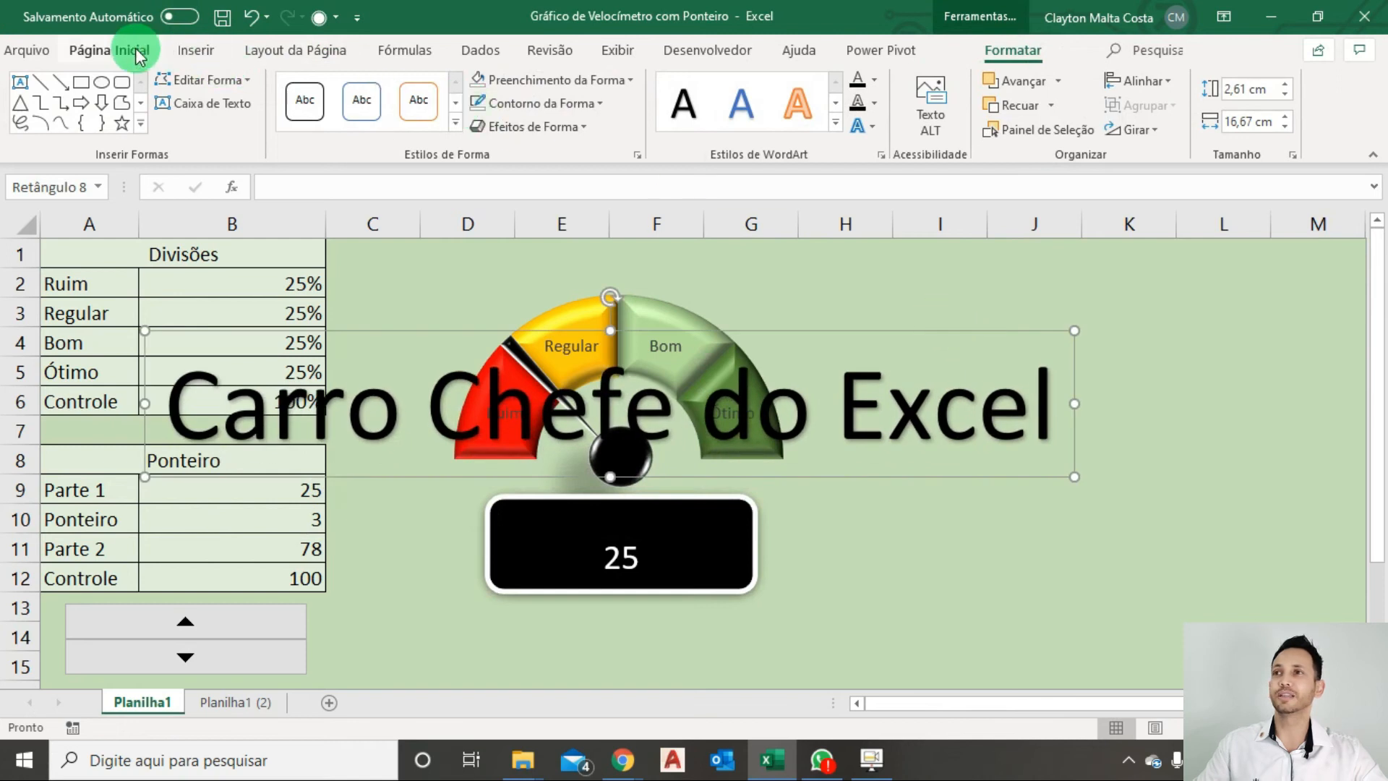
{"action": "left_click", "coordinate": [112, 50]}
{"action": "left_click", "coordinate": [315, 96]}
{"action": "left_click", "coordinate": [315, 96]}
{"action": "left_click", "coordinate": [315, 95]}
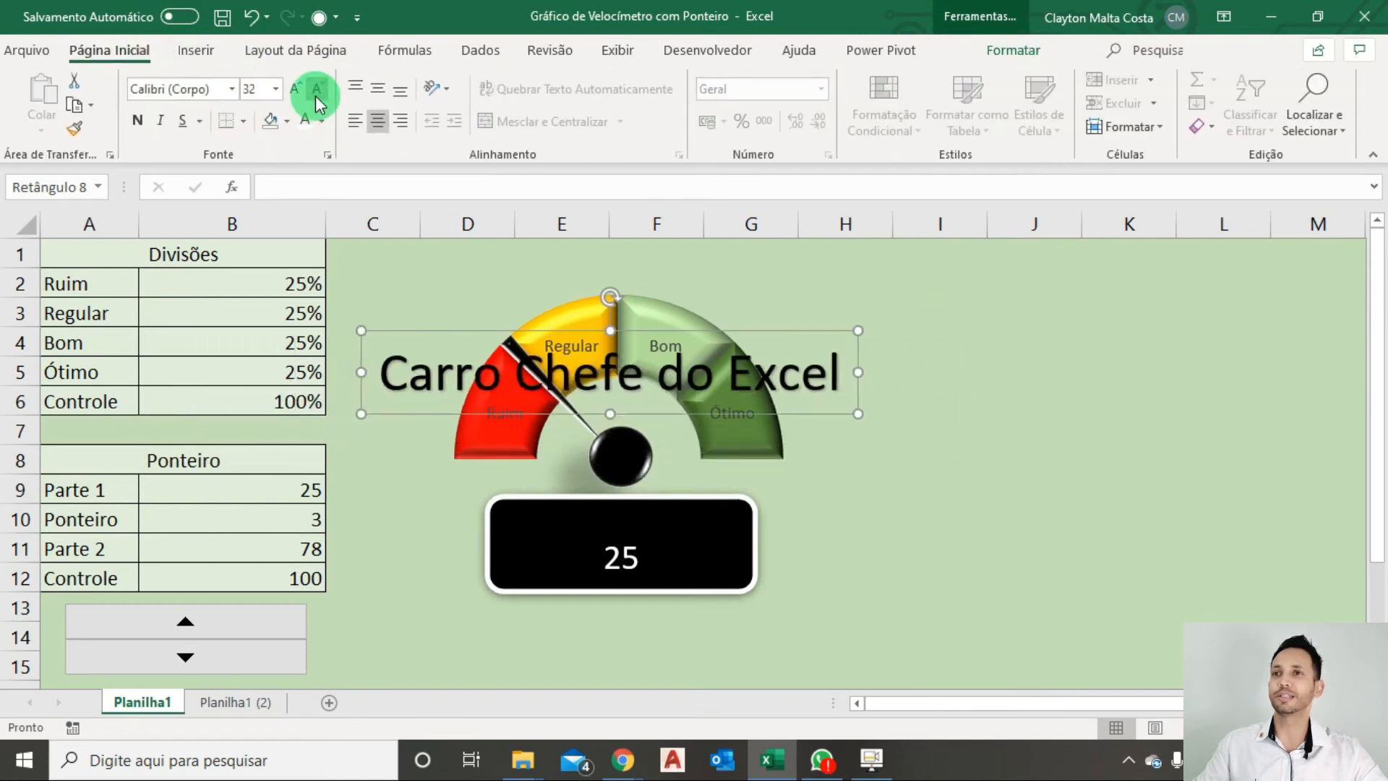
{"action": "left_click", "coordinate": [315, 95]}
{"action": "left_click", "coordinate": [315, 96]}
{"action": "left_click", "coordinate": [315, 96]}
{"action": "left_click", "coordinate": [315, 96]}
{"action": "left_click", "coordinate": [315, 96]}
{"action": "left_click_drag", "start_coordinate": [657, 393], "coordinate": [674, 549]}
{"action": "left_click", "coordinate": [315, 90]}
{"action": "left_click", "coordinate": [315, 90]}
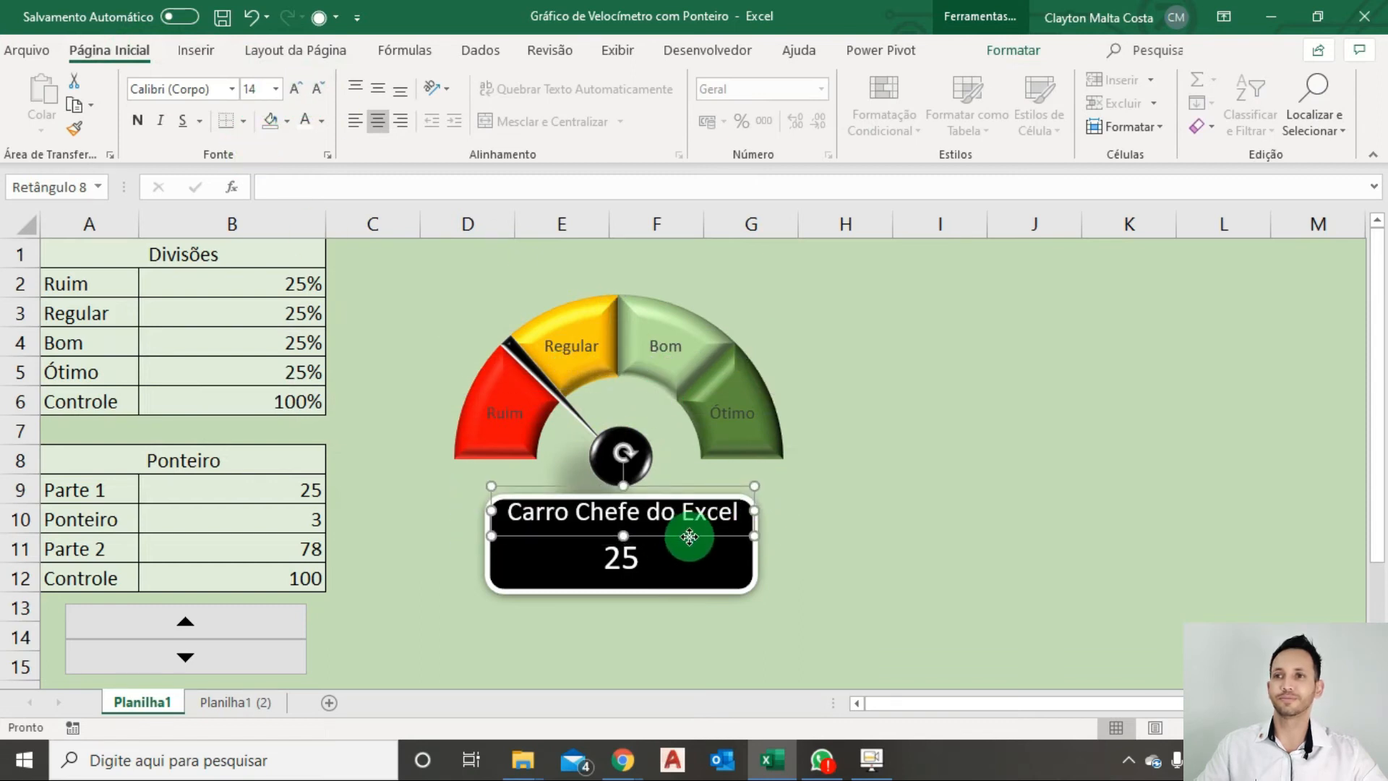
{"action": "left_click_drag", "start_coordinate": [688, 533], "coordinate": [682, 541]}
{"action": "left_click", "coordinate": [1012, 600]}
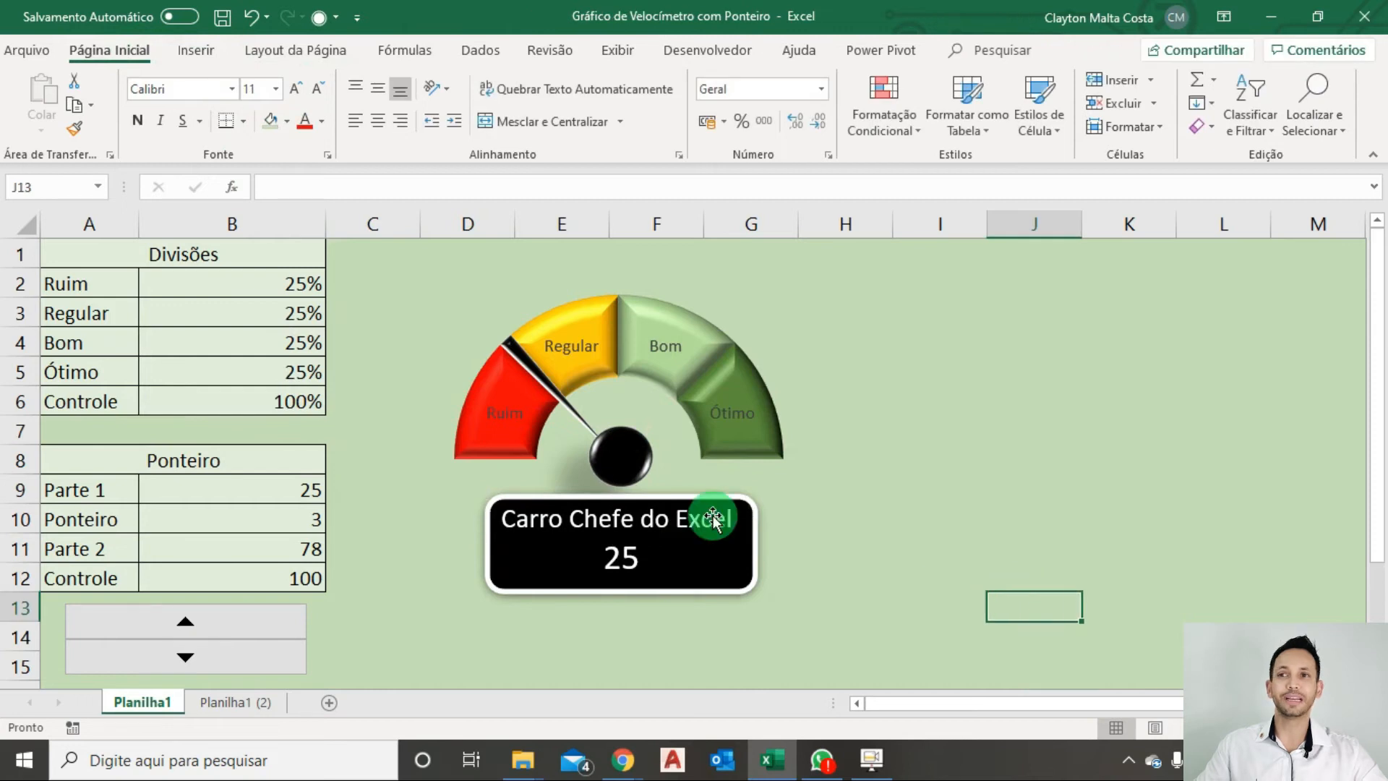
Nudge the black rectangle and the WordArt title slightly so they line up with each other, and deselect them.
{"action": "left_click", "coordinate": [683, 525]}
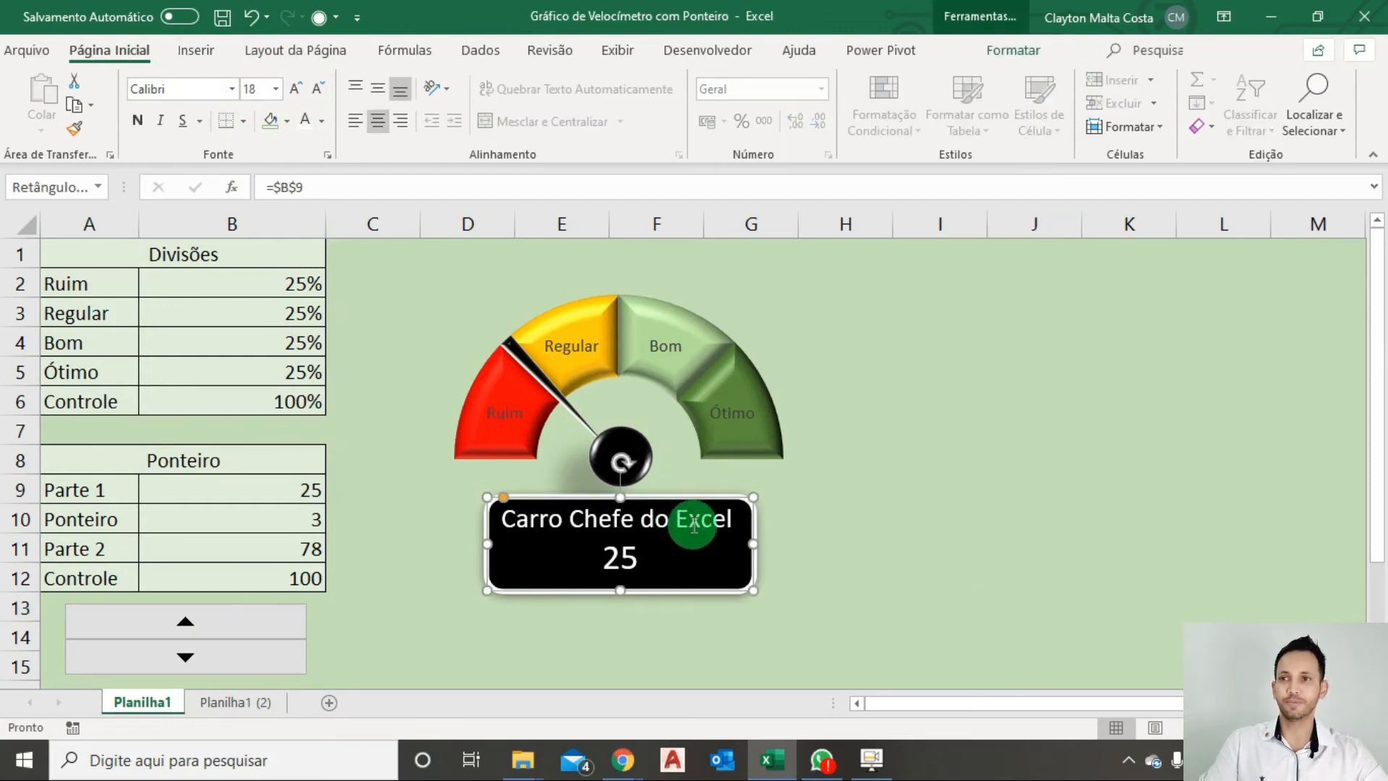
{"action": "left_click", "coordinate": [690, 542]}
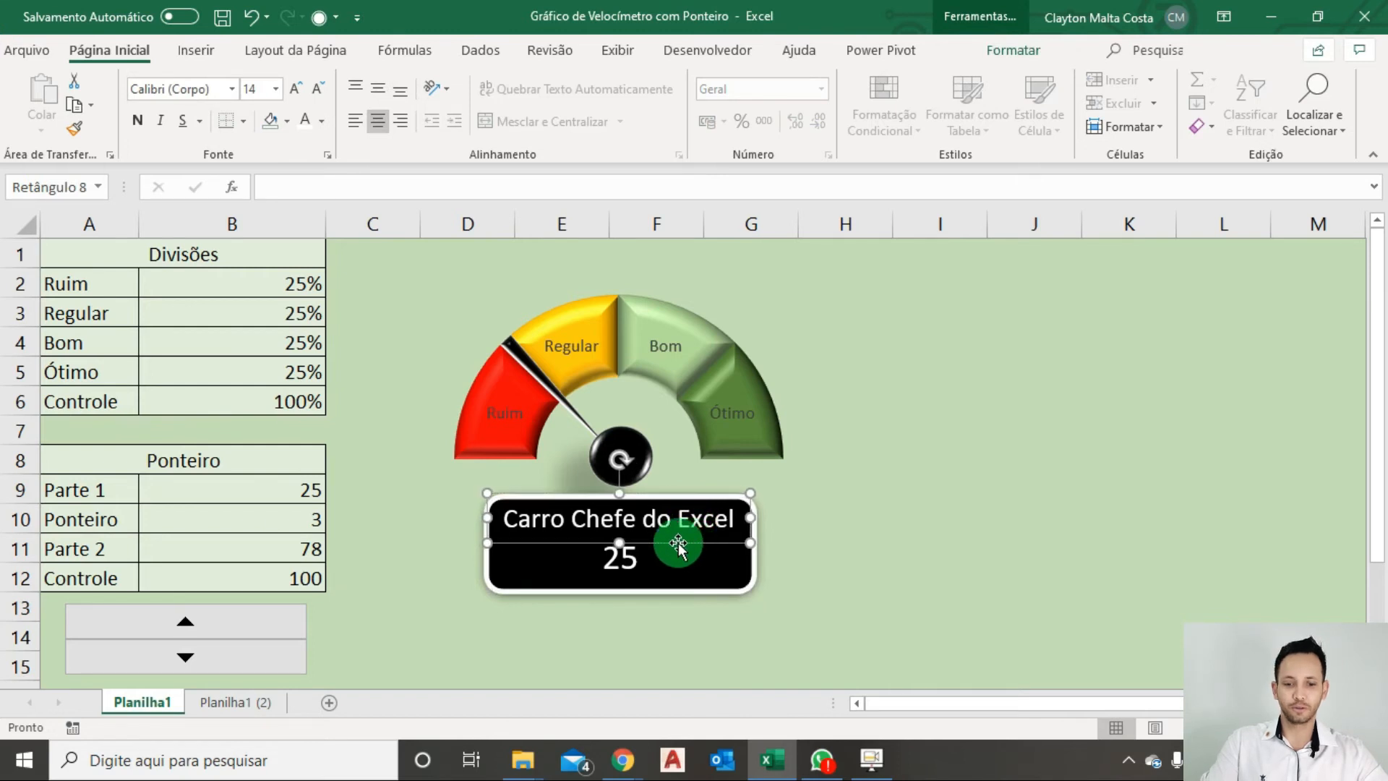
{"action": "left_click", "coordinate": [1193, 471]}
Run the spin button up and down to test the gauge, leaving Parte 1 at 15.
{"action": "left_click_drag", "start_coordinate": [280, 636], "coordinate": [274, 627]}
{"action": "left_click_drag", "start_coordinate": [269, 663], "coordinate": [267, 679]}
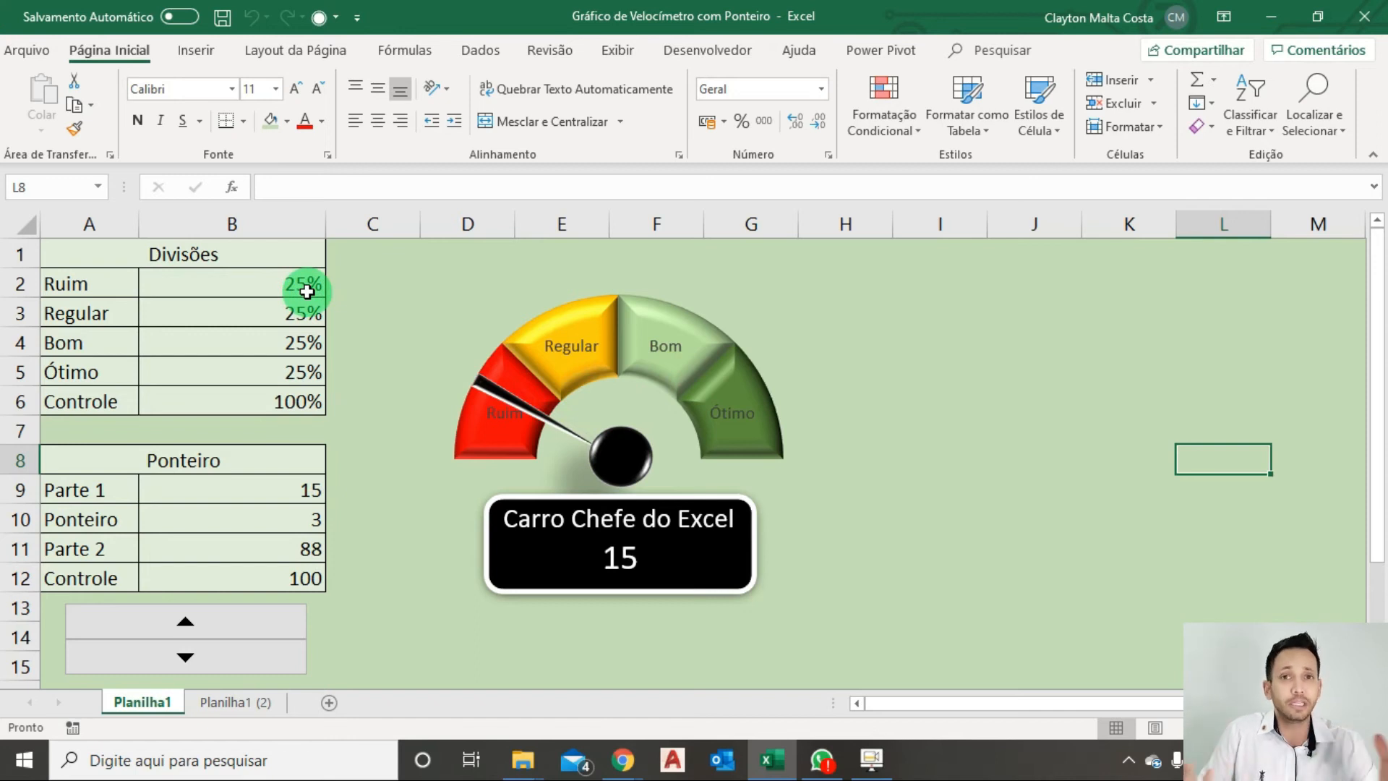
Clear the Divisões percentages in B2:B6 and set those cells to the Geral number format.
{"action": "left_click_drag", "start_coordinate": [307, 292], "coordinate": [306, 404]}
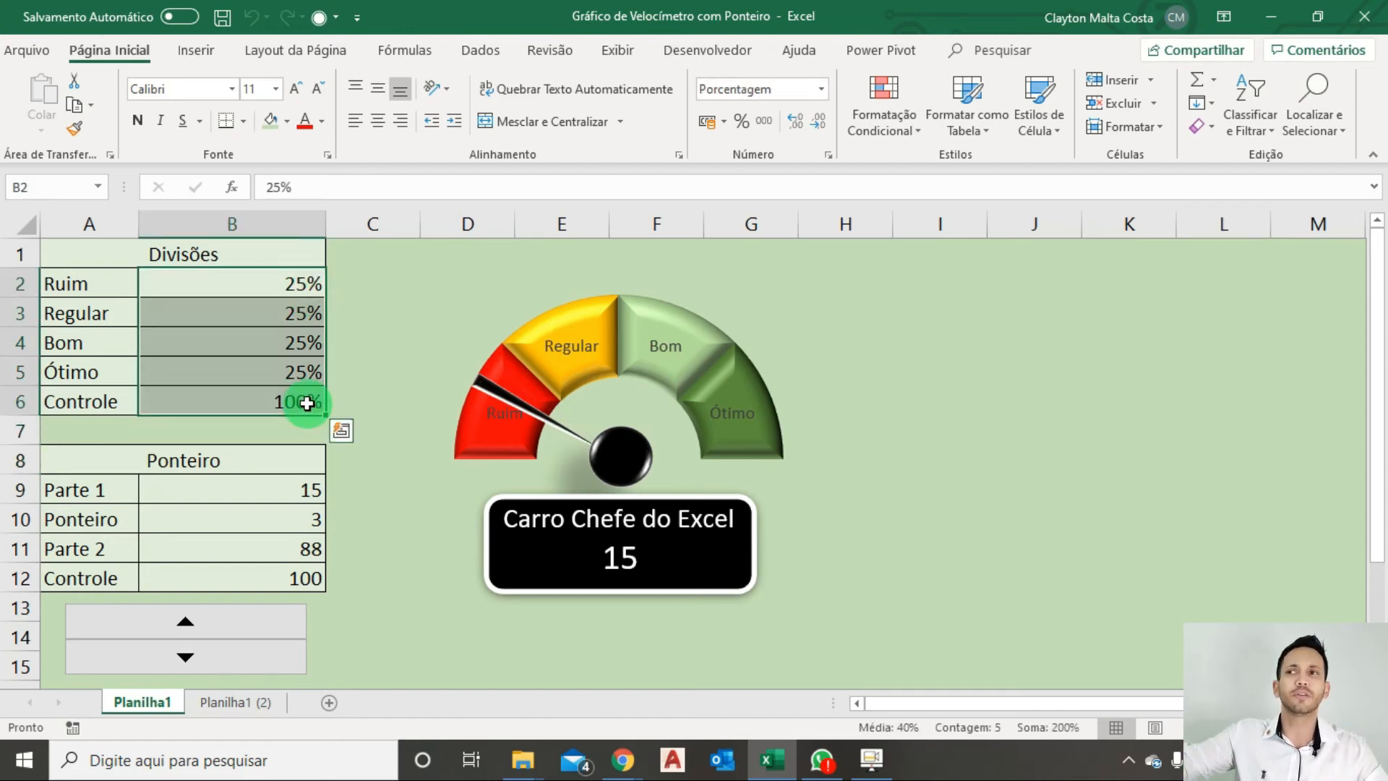
{"action": "key", "text": "Delete"}
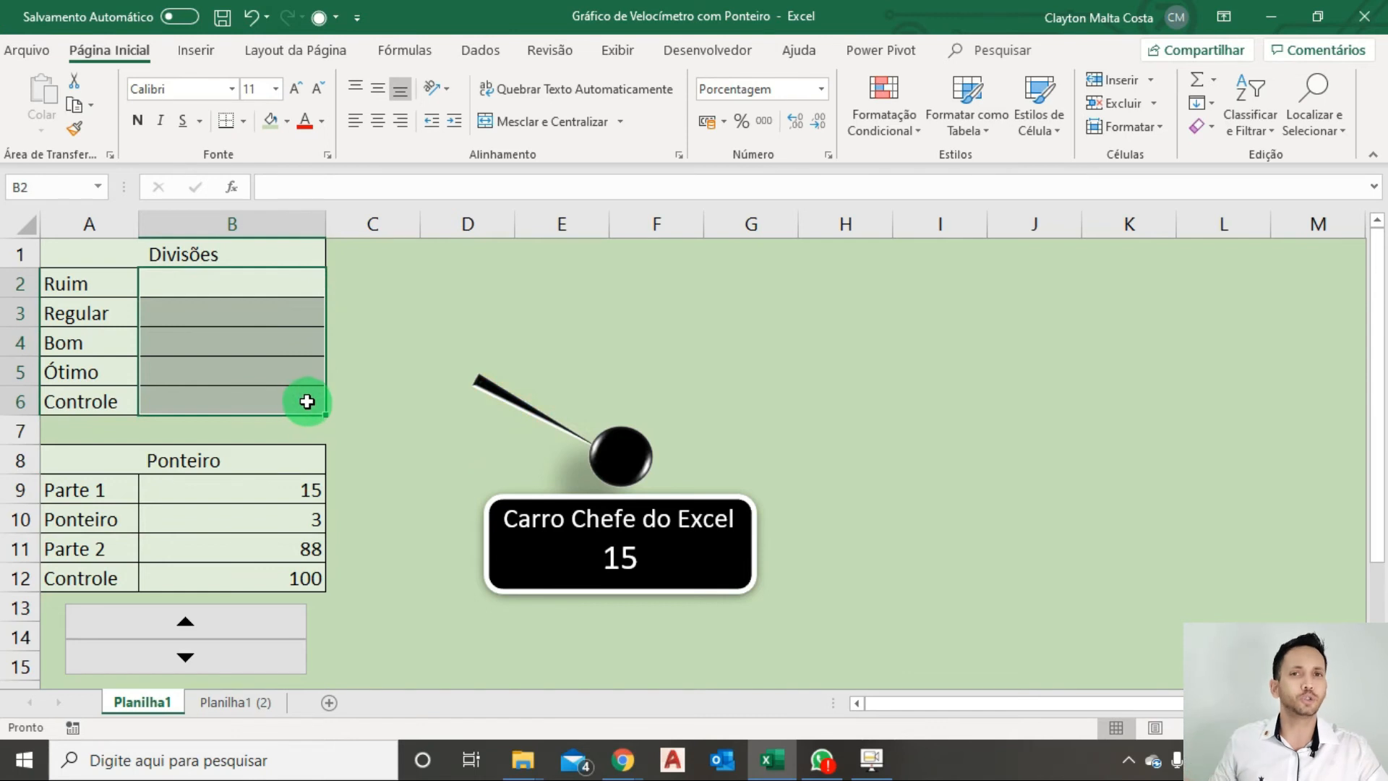
{"action": "left_click", "coordinate": [820, 99]}
{"action": "left_click", "coordinate": [816, 134]}
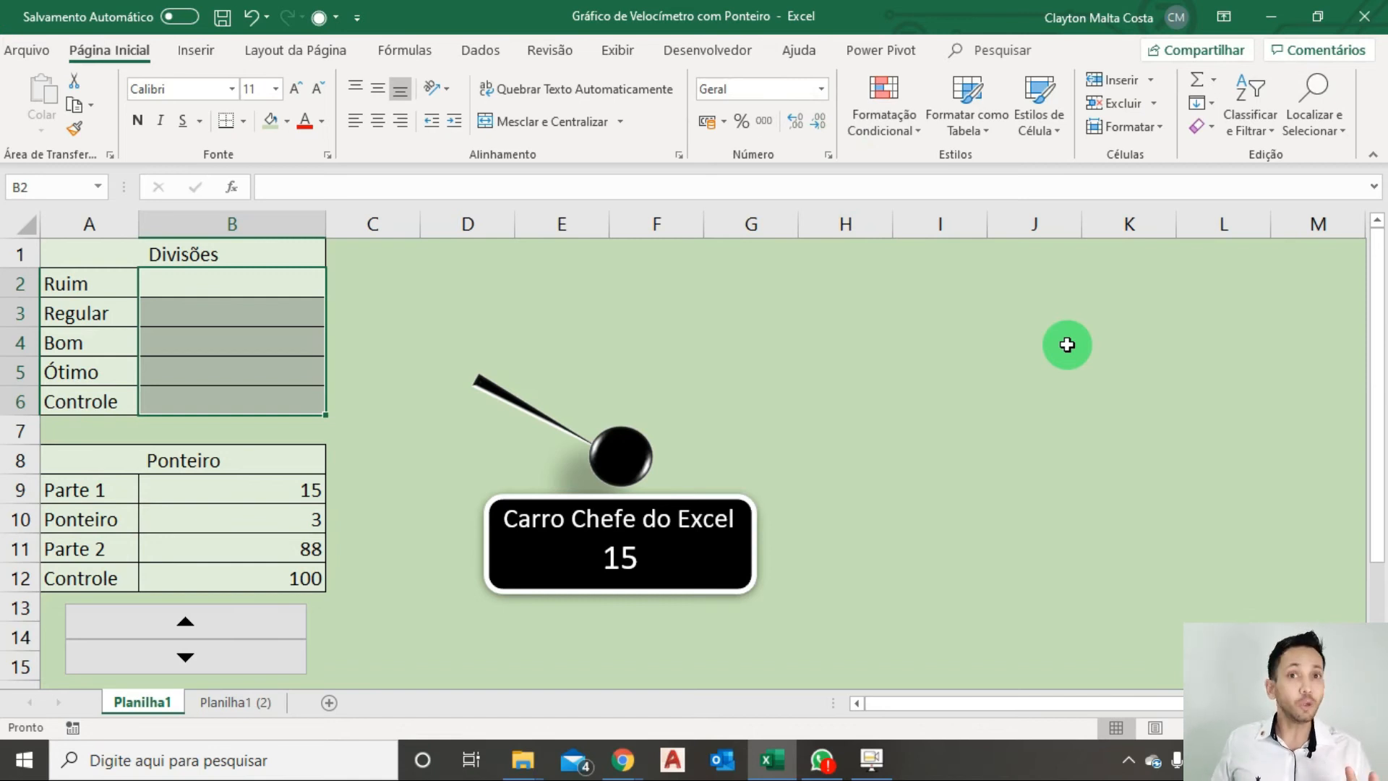
Relabel the Controle row of the Divisões table as Total and enter 50 as its value in B6.
{"action": "left_click", "coordinate": [214, 400]}
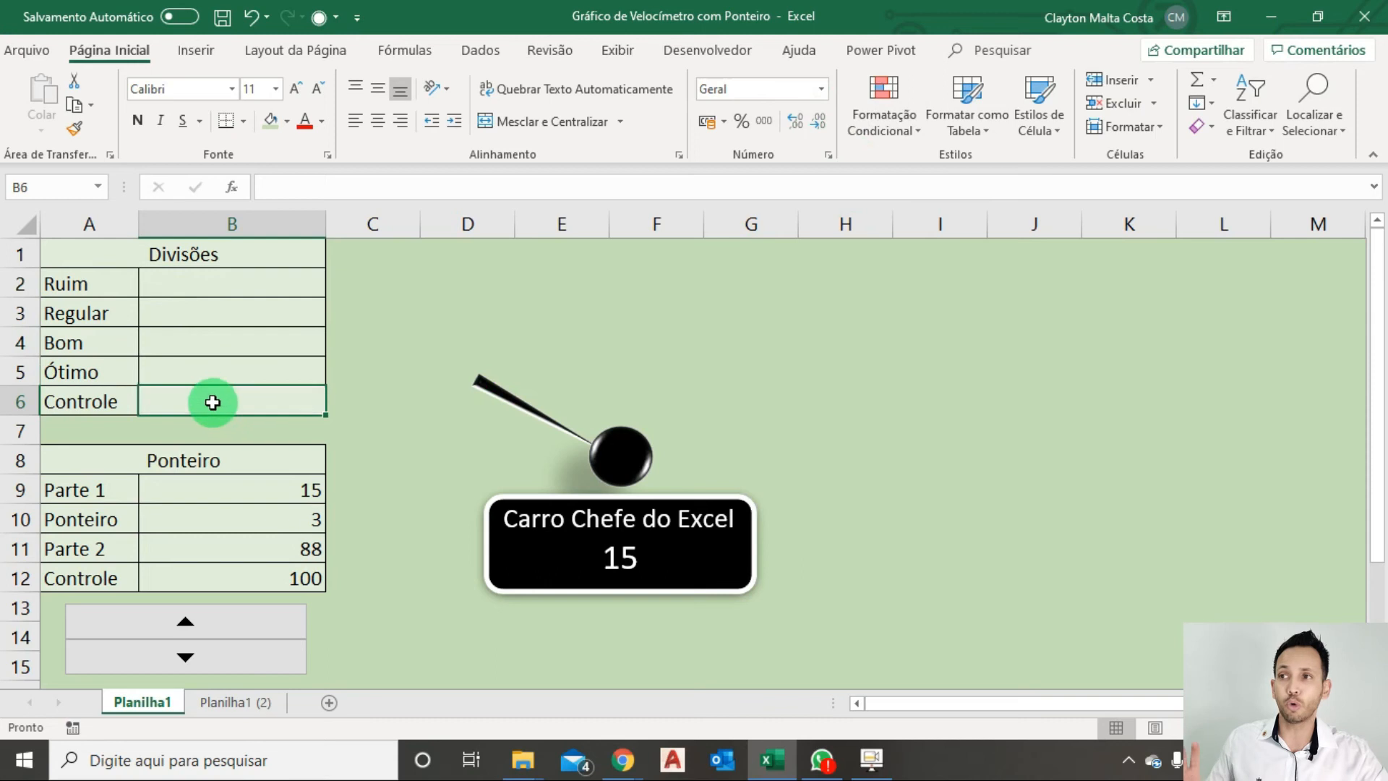
{"action": "left_click", "coordinate": [115, 404]}
{"action": "type", "text": "Total"}
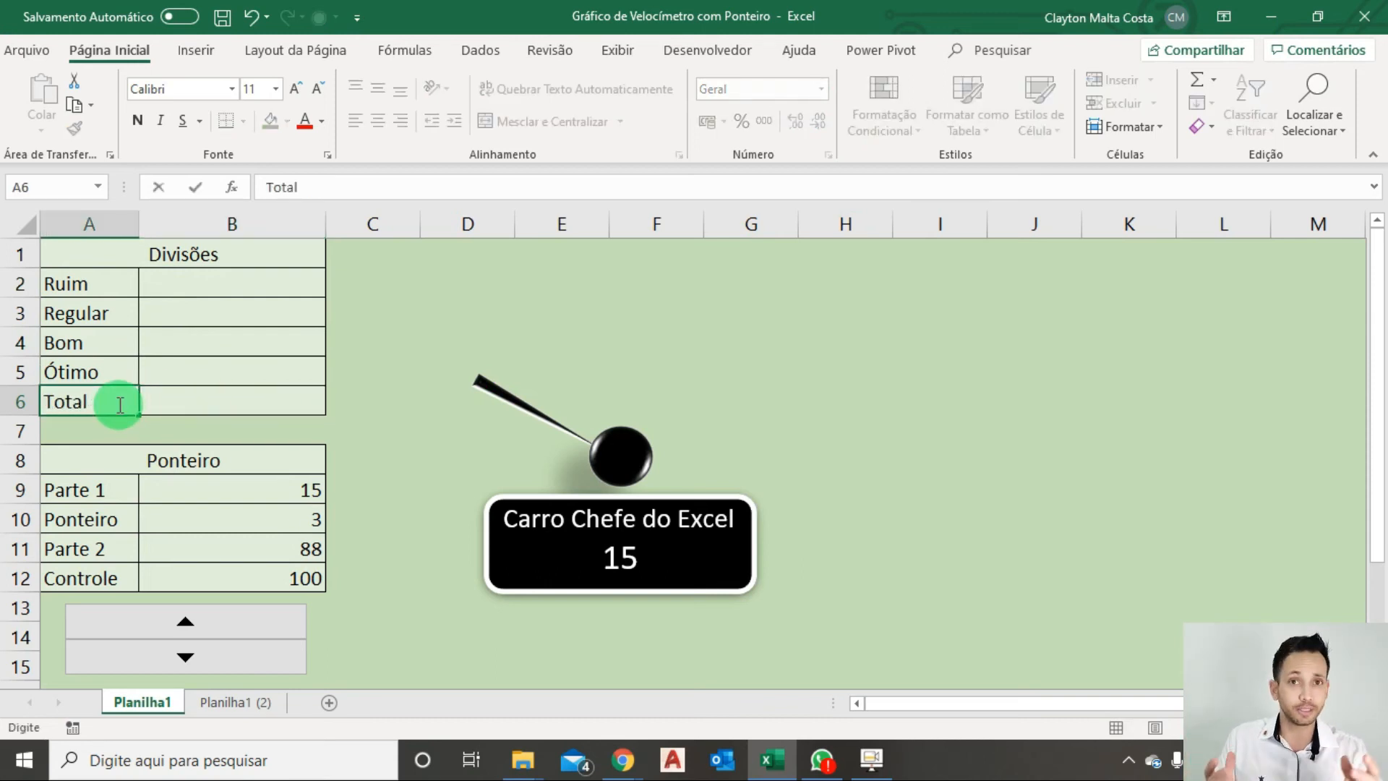
{"action": "left_click", "coordinate": [188, 406]}
{"action": "type", "text": "50"}
{"action": "key", "text": "Return"}
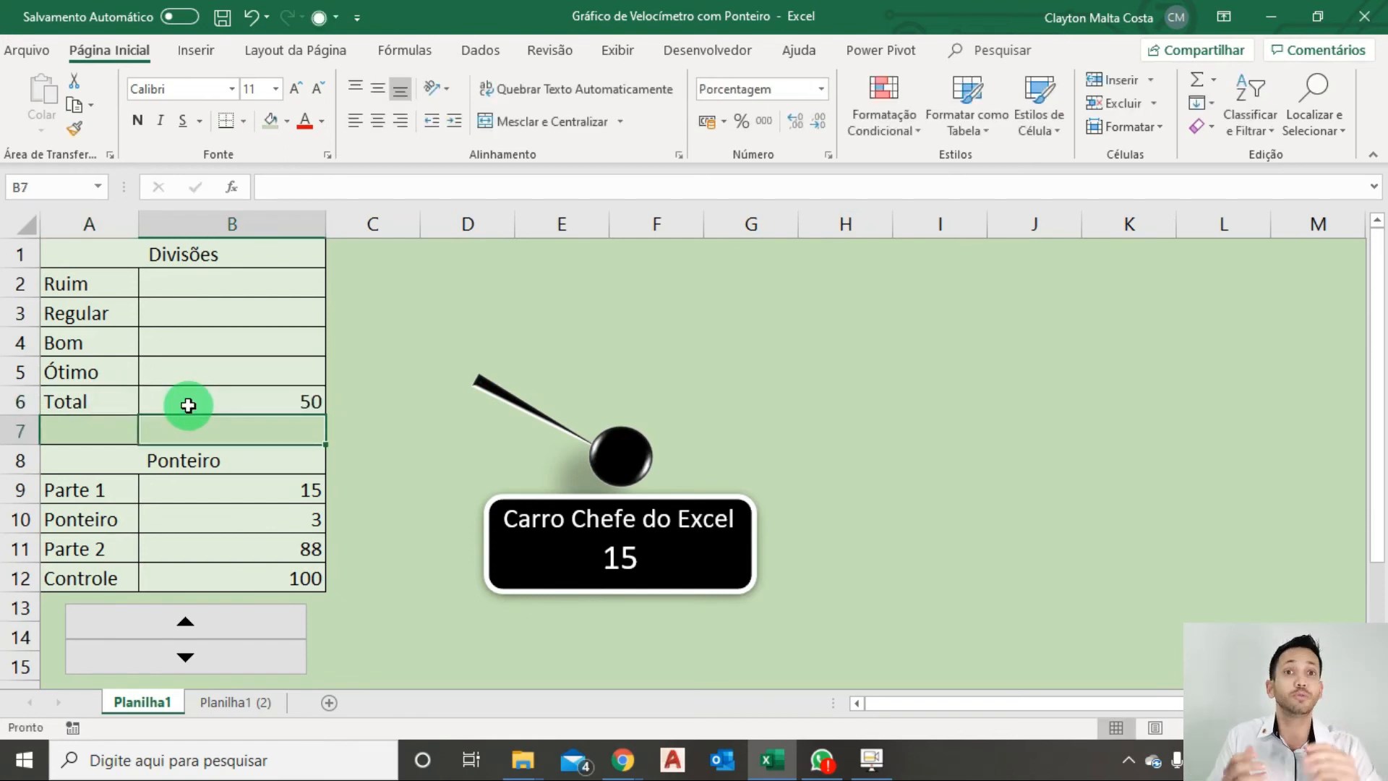
{"action": "left_click_drag", "start_coordinate": [266, 279], "coordinate": [266, 366]}
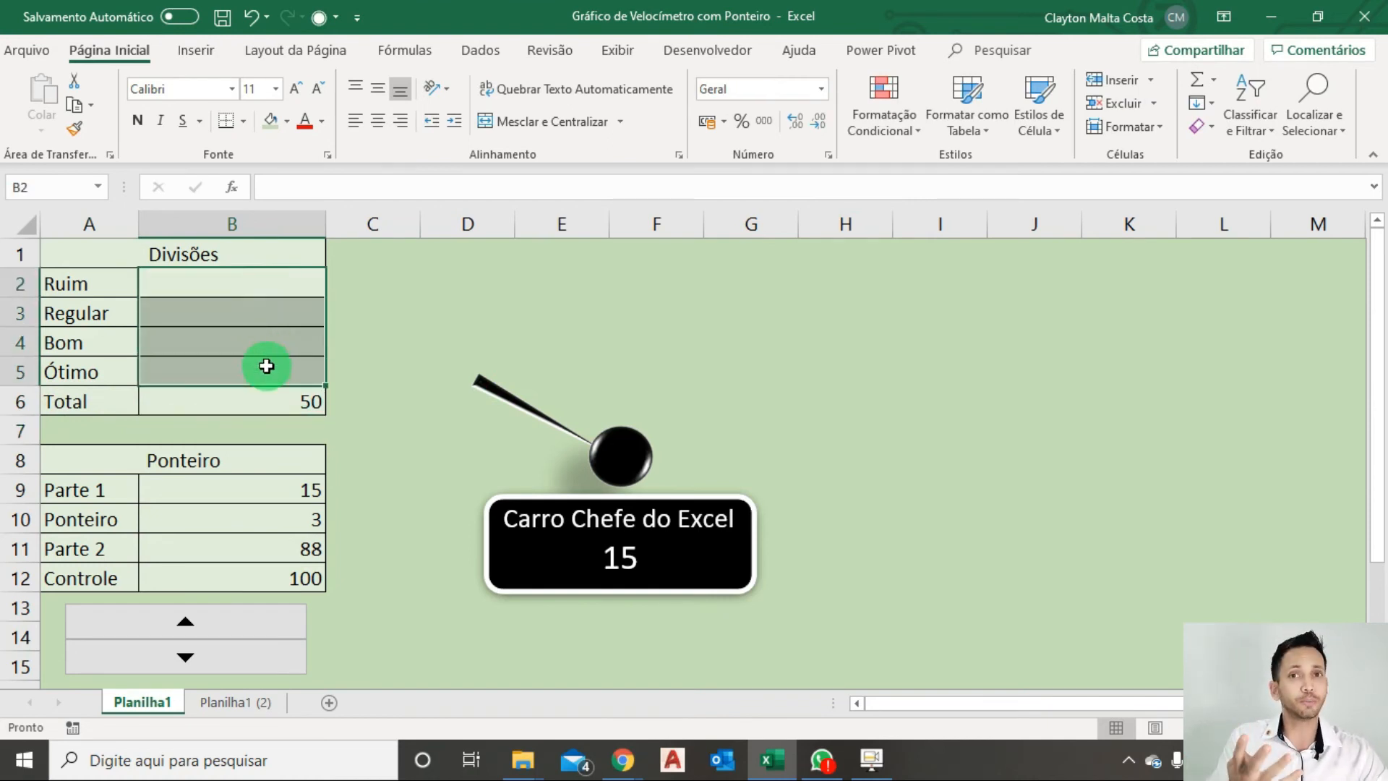
{"action": "left_click", "coordinate": [253, 406]}
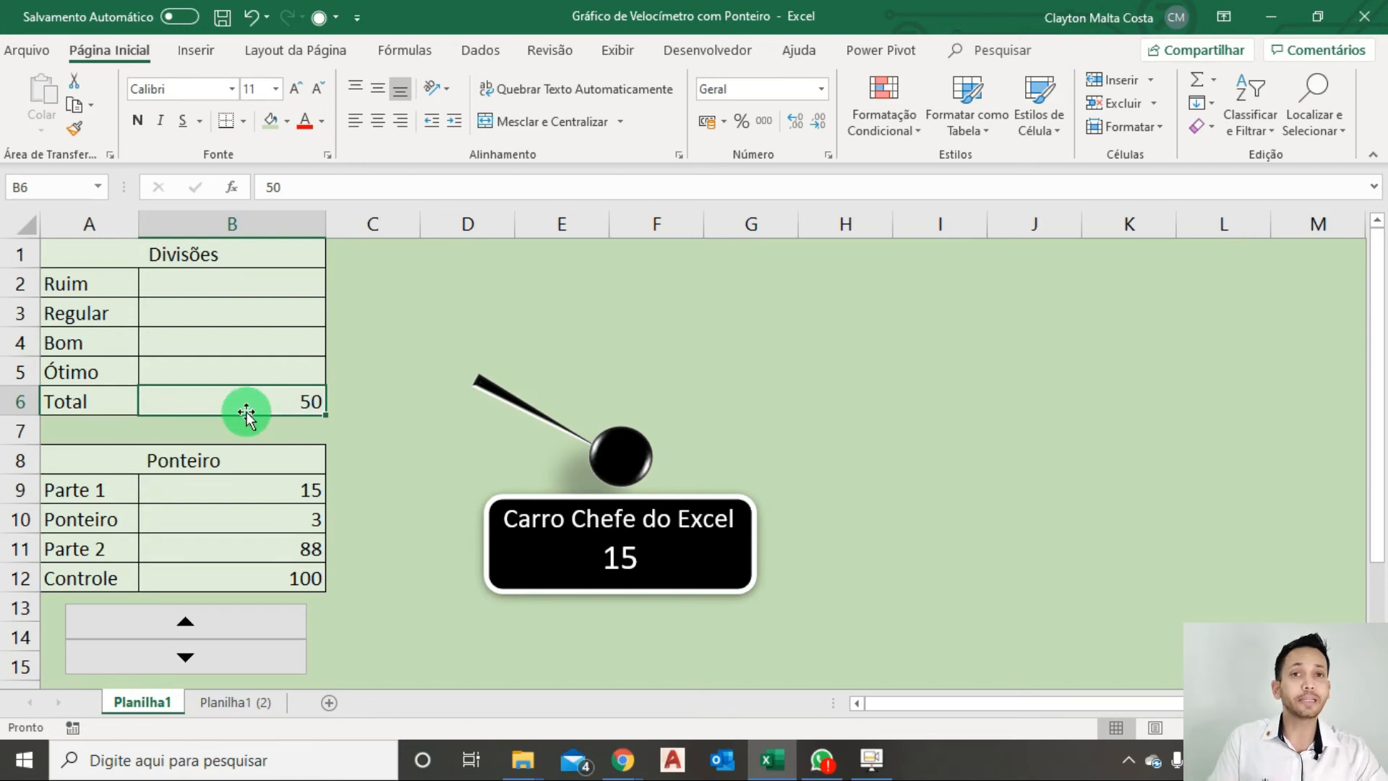
Enter 12,5 for each of Ruim, Regular, Bom and Ótimo in B2:B5 of the Divisões table.
{"action": "left_click", "coordinate": [211, 281]}
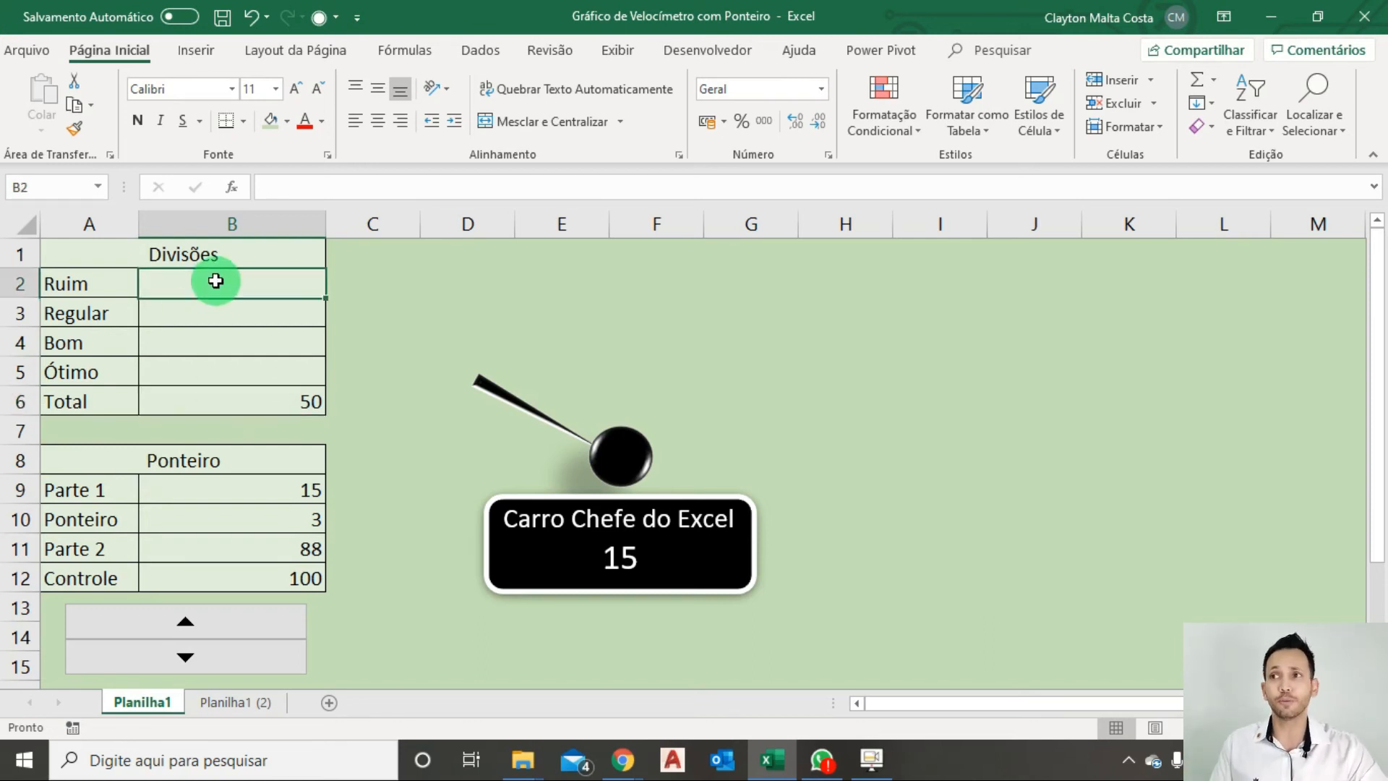
{"action": "type", "text": "12,5"}
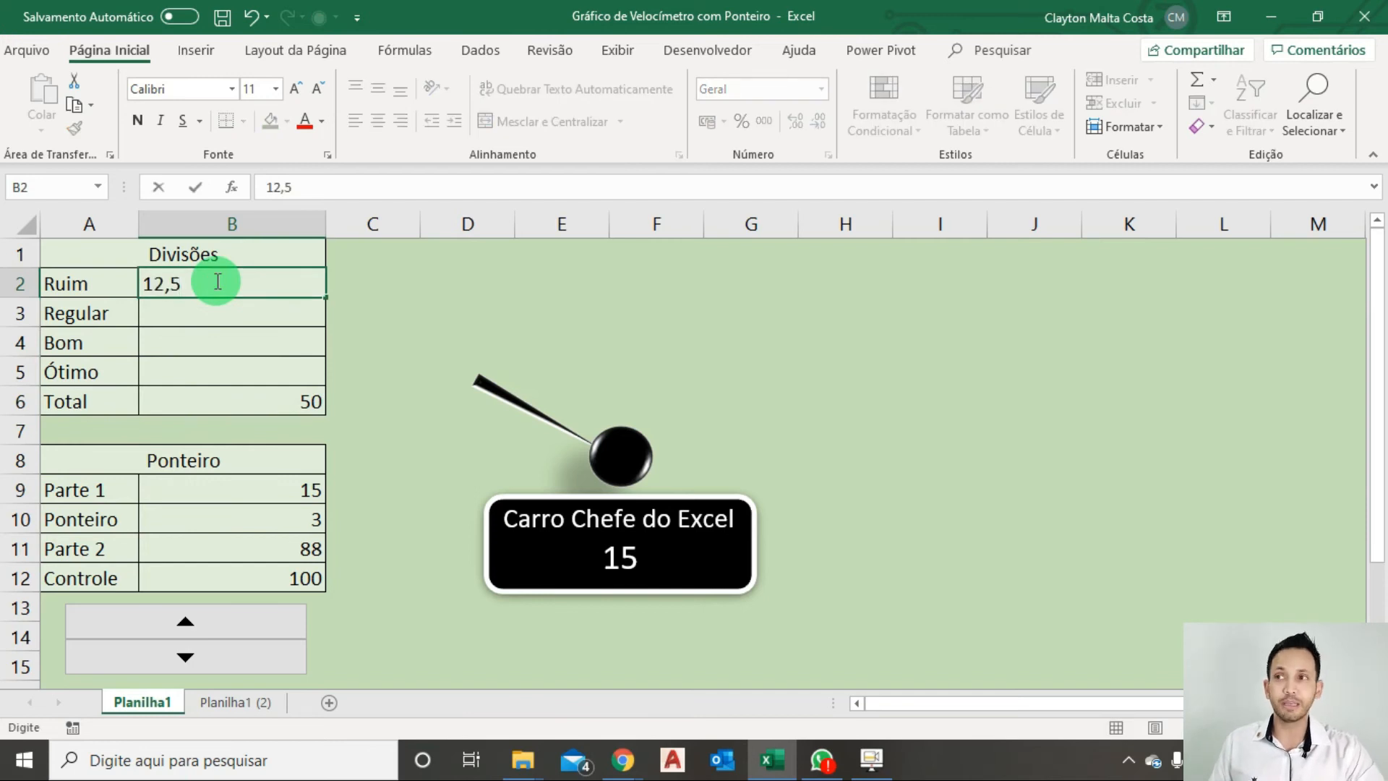
{"action": "key", "text": "Return"}
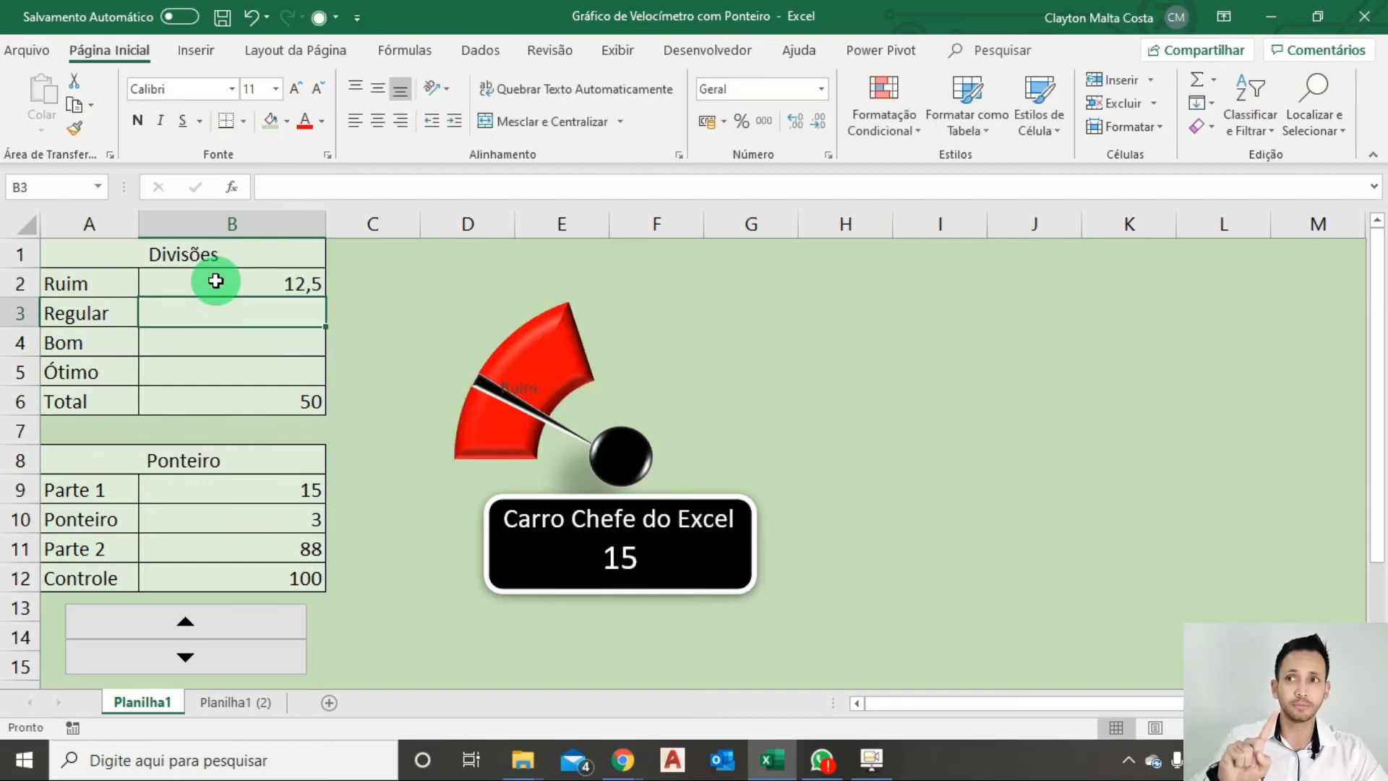
{"action": "type", "text": "12,5"}
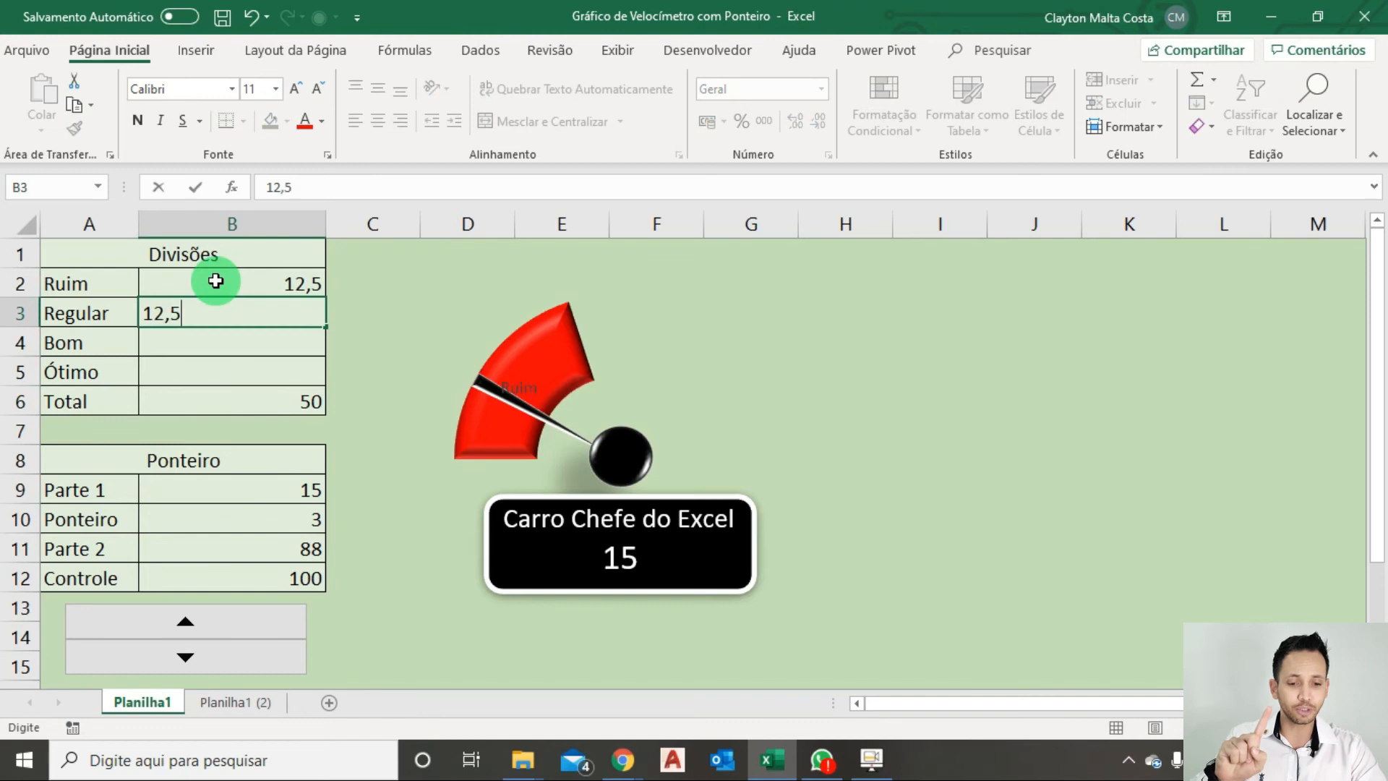
{"action": "key", "text": "Return"}
{"action": "type", "text": "12,5"}
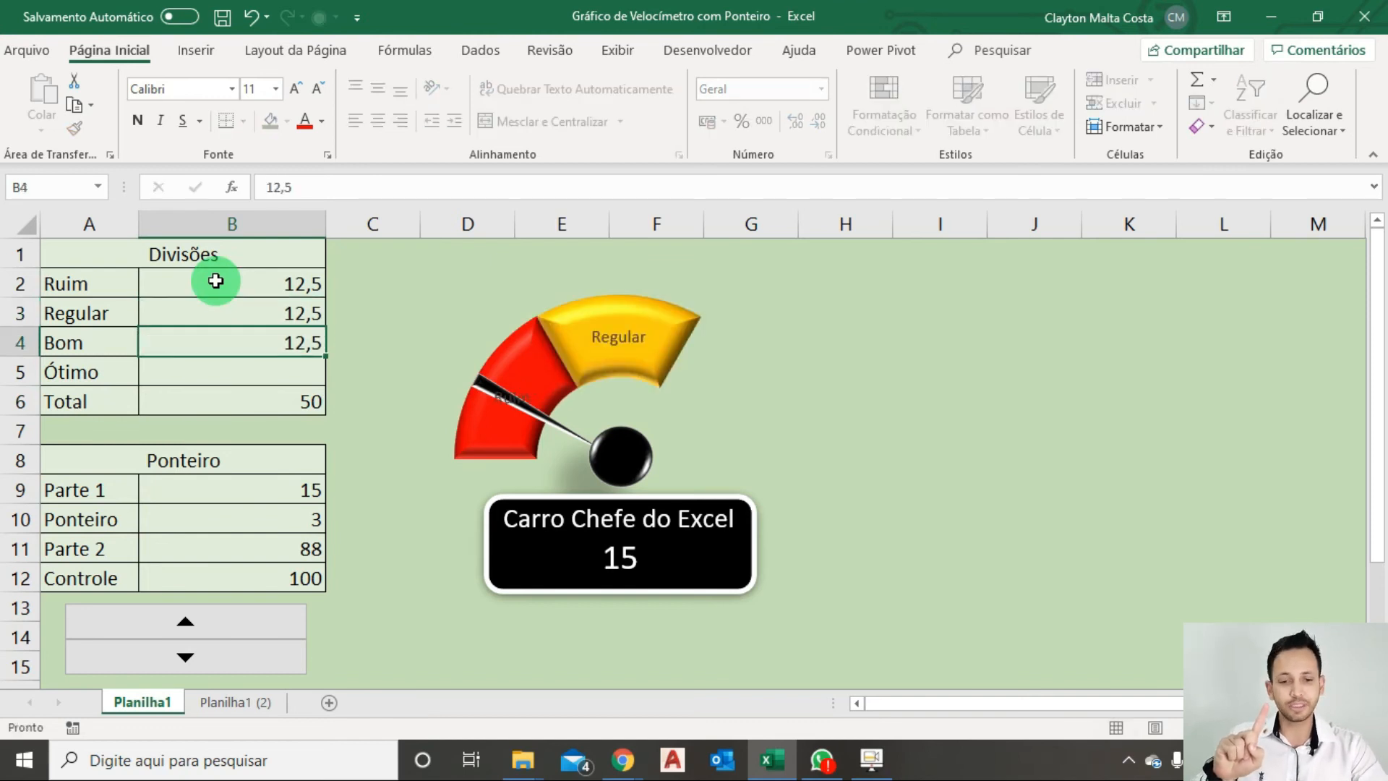
{"action": "key", "text": "Return"}
{"action": "type", "text": "12,5"}
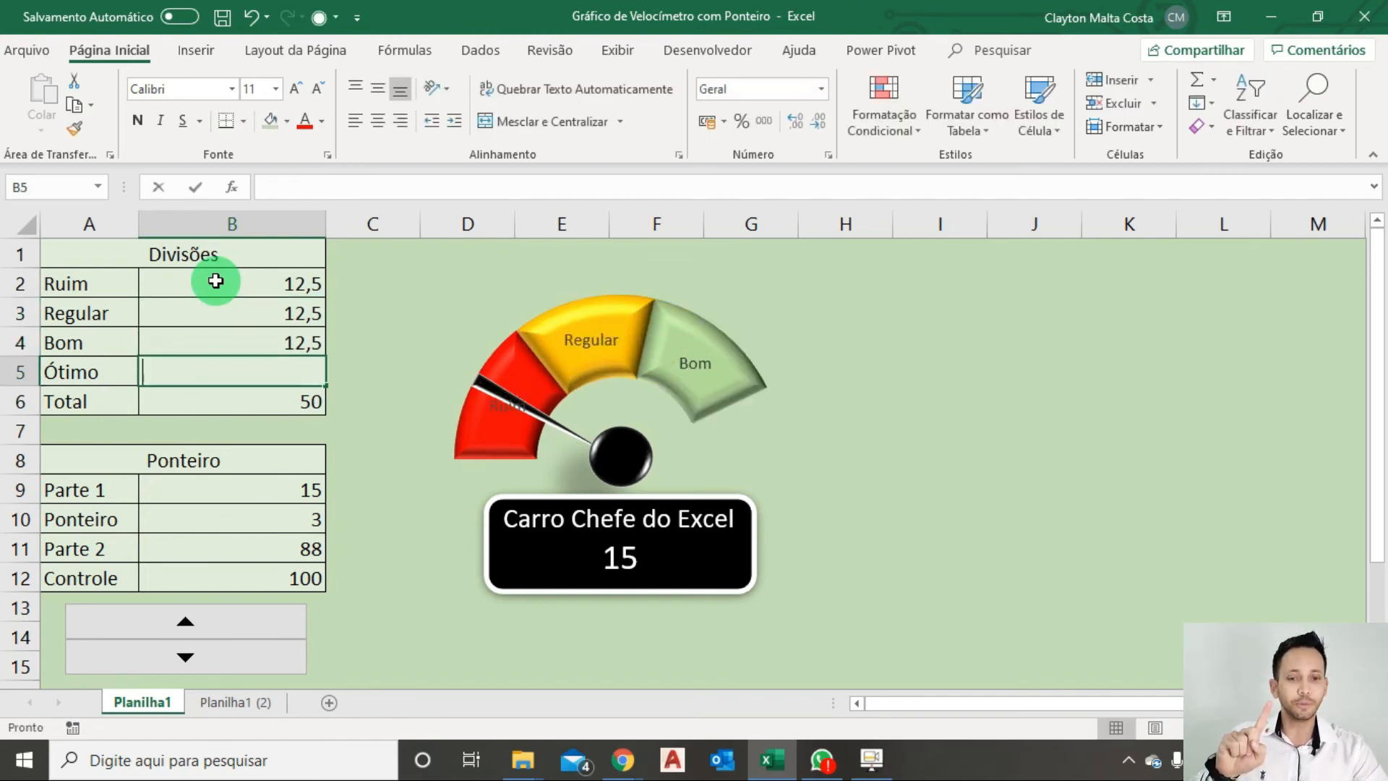
{"action": "key", "text": "Return"}
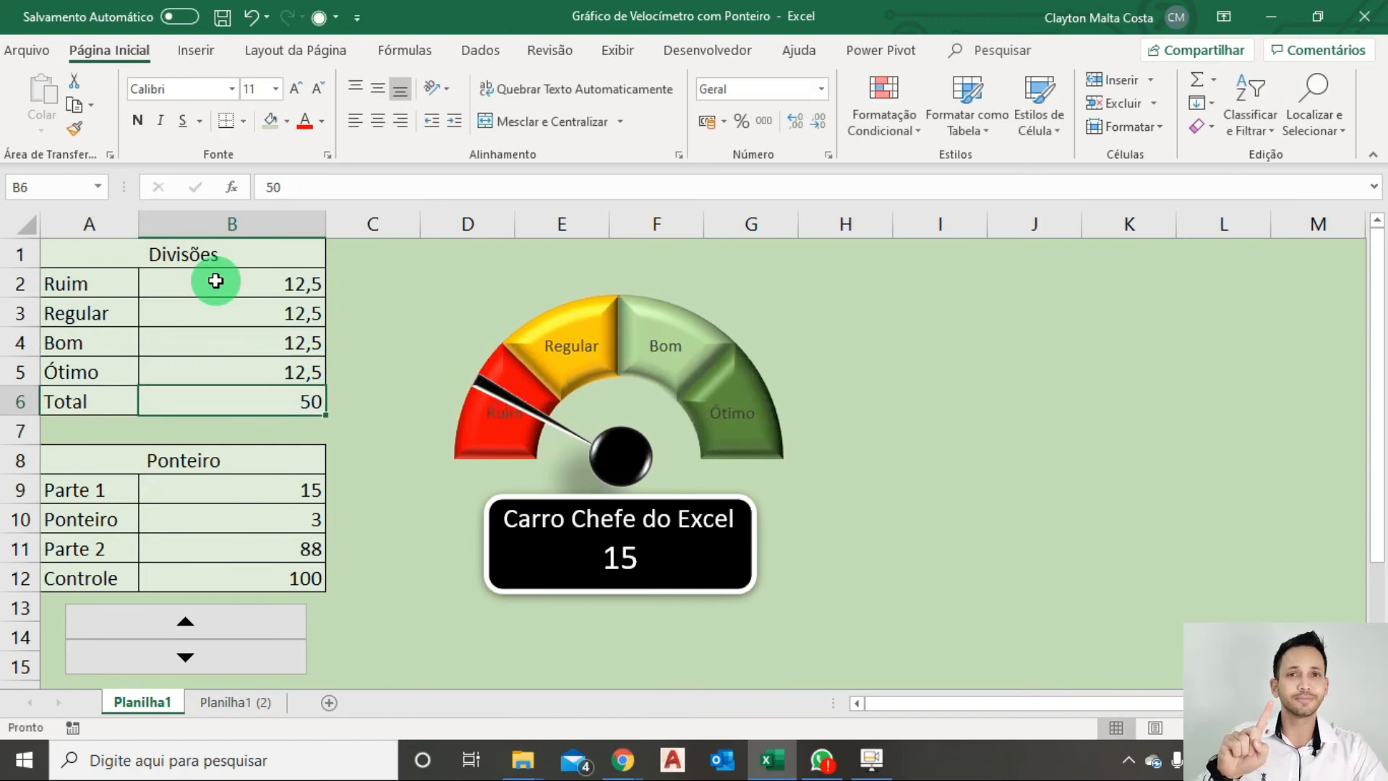